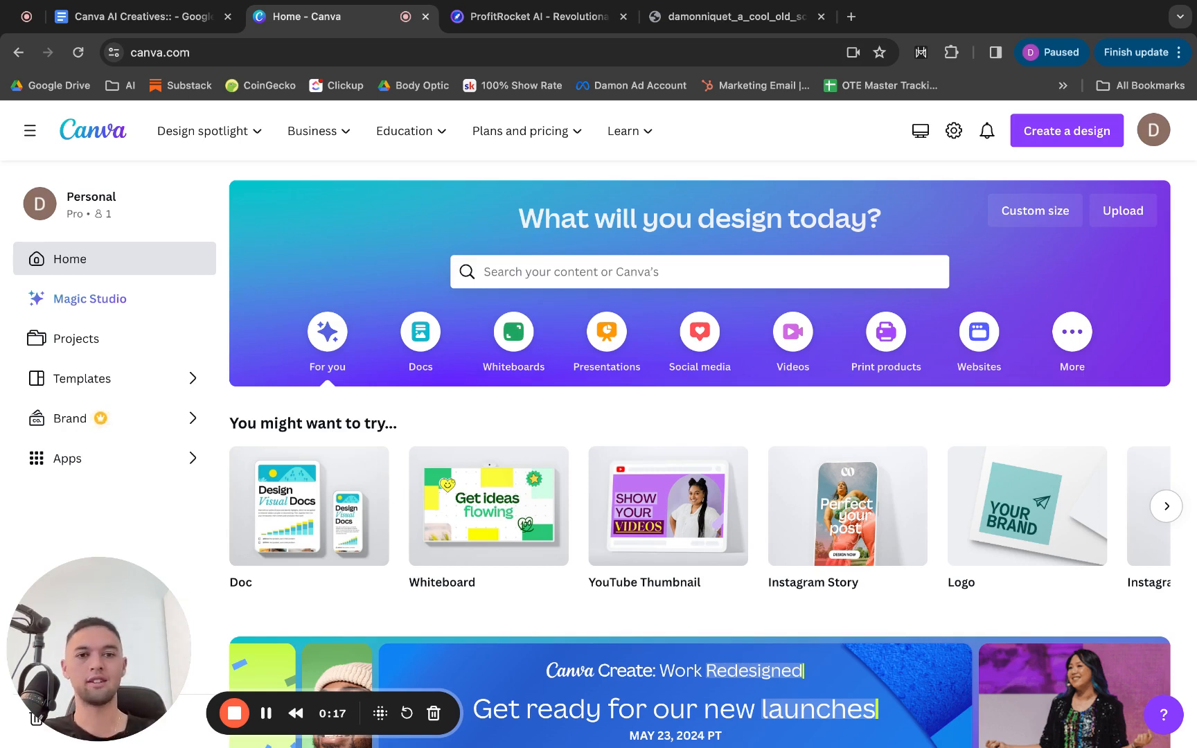
# - Close the unneeded image browser tab and create a new YouTube Thumbnail design at 1280 × 720 px
pyautogui.click(821, 19)
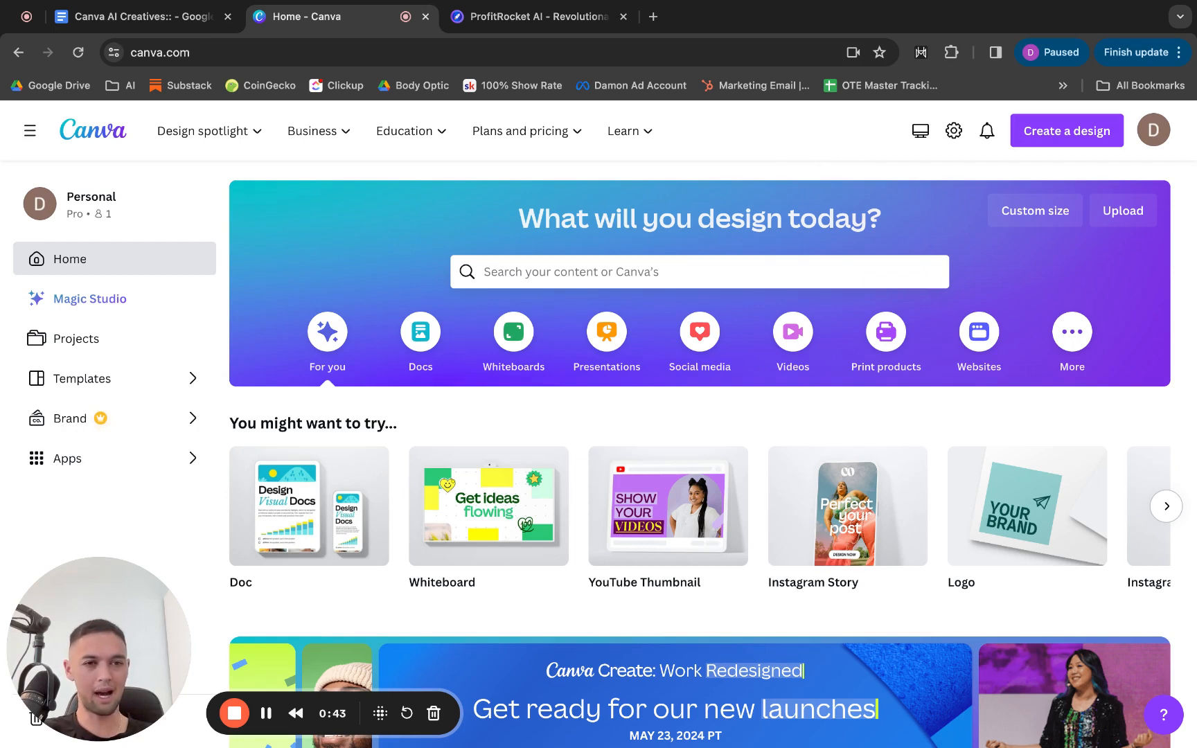
pyautogui.click(1072, 141)
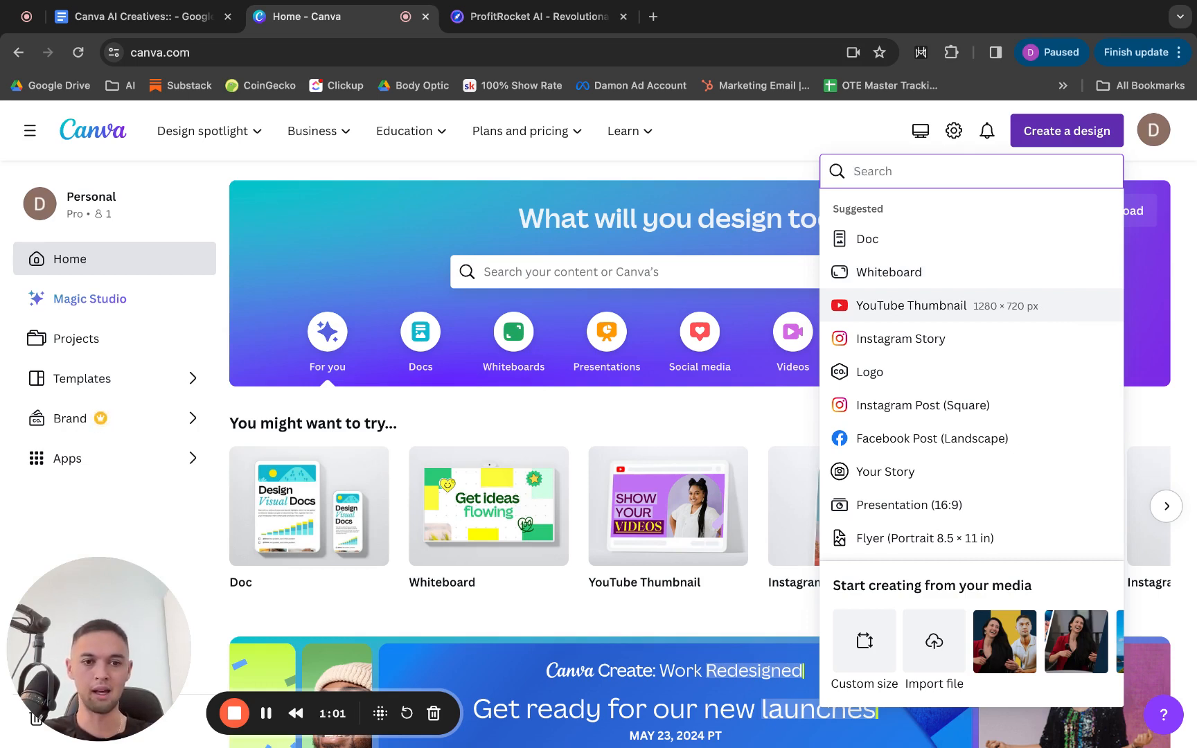
pyautogui.click(935, 307)
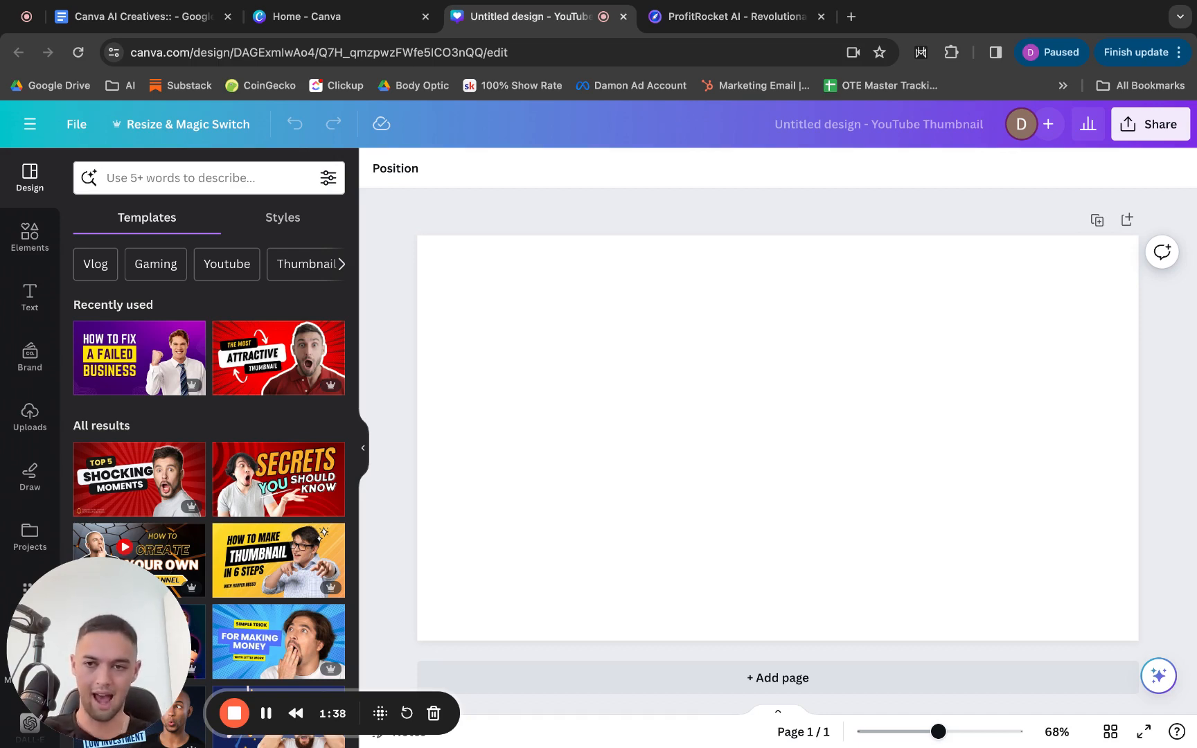
# - Browse the thumbnail templates and apply the red "How to Run Million Dollar Business" template to the blank page
pyautogui.moveTo(310, 381)
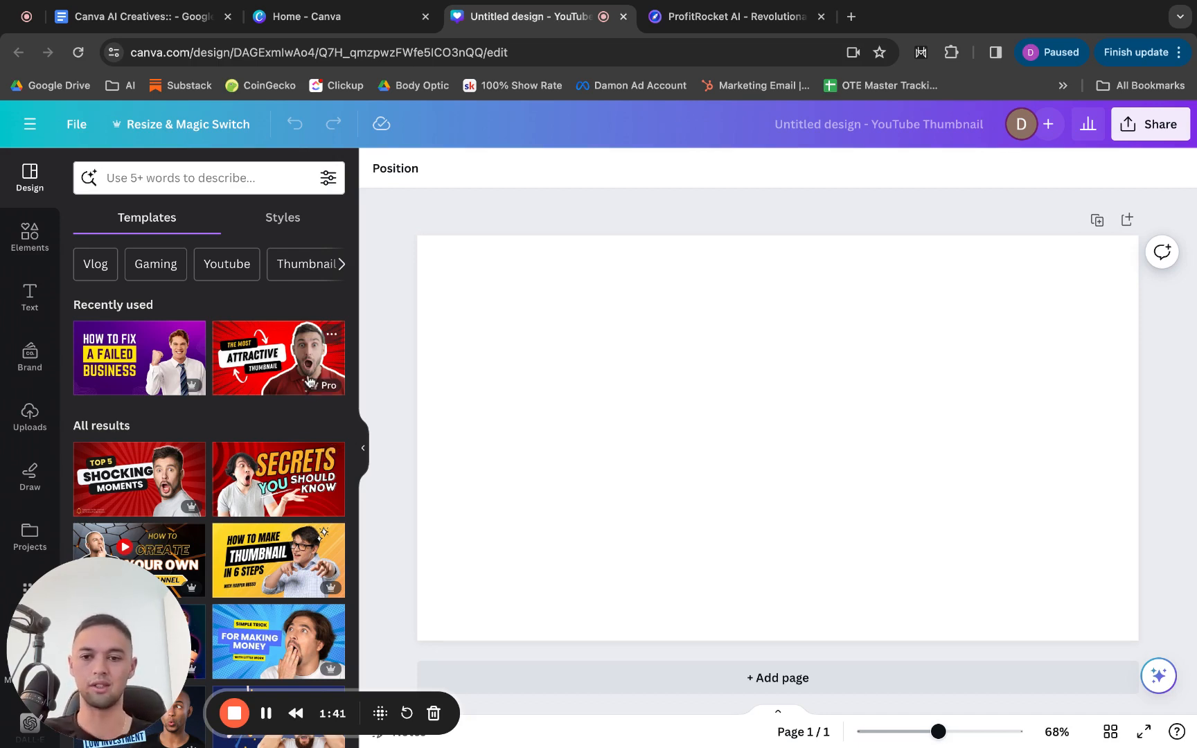
pyautogui.scroll(-3, 309, 382)
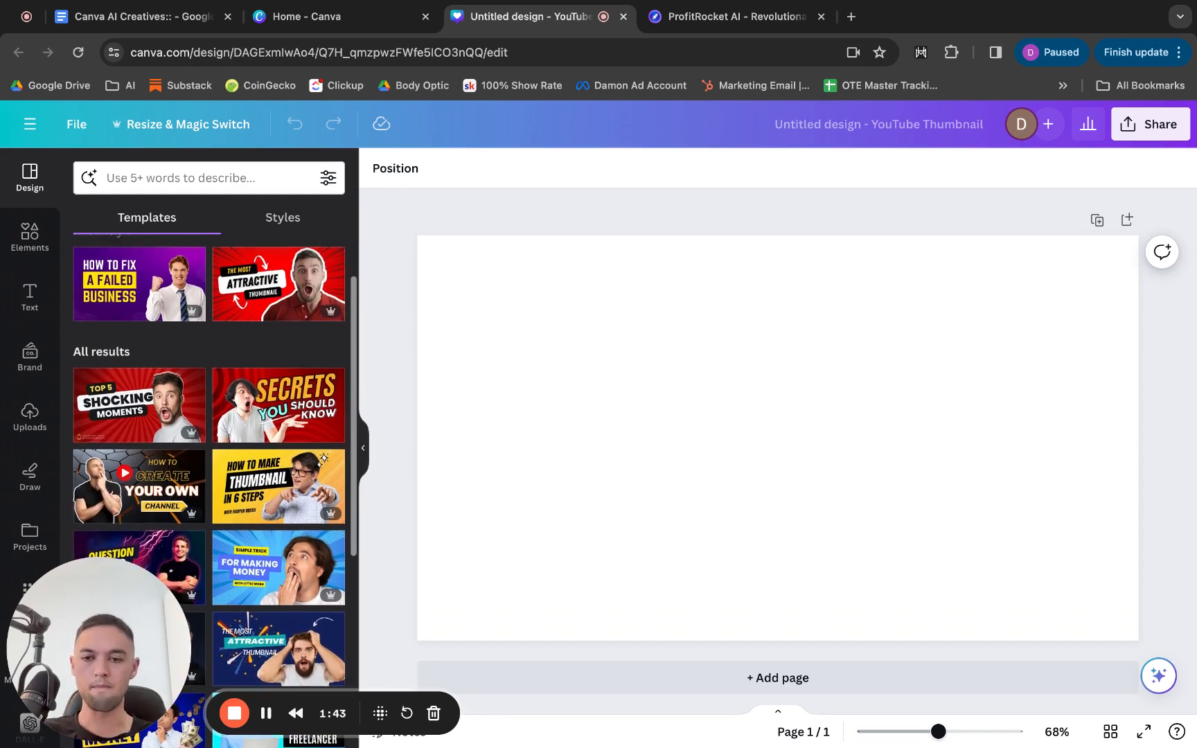
pyautogui.scroll(1, 310, 382)
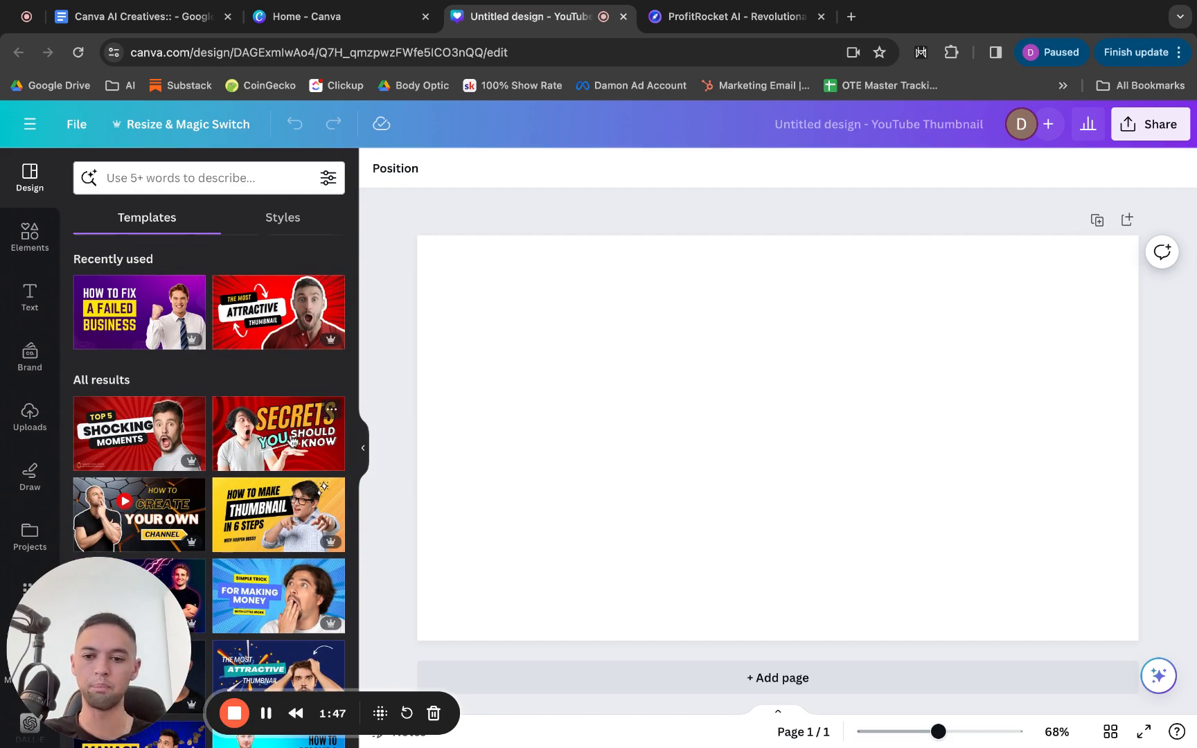
pyautogui.scroll(-2, 292, 442)
pyautogui.scroll(-5, 293, 441)
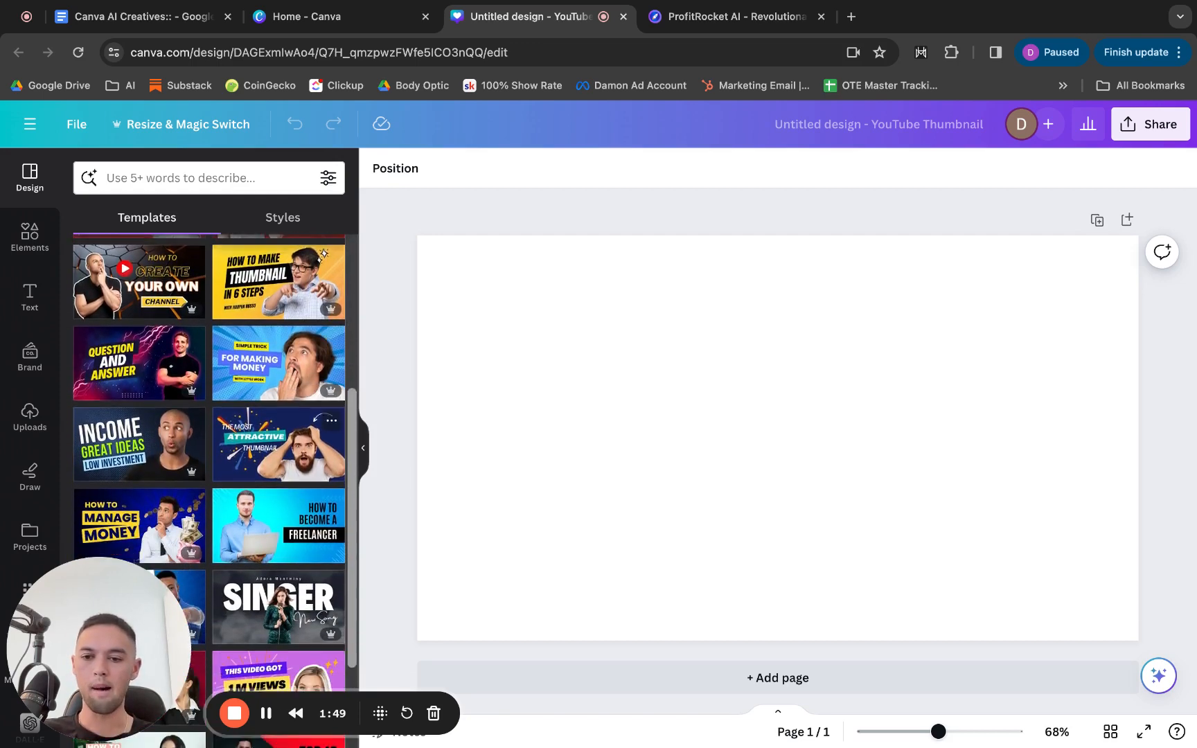
pyautogui.scroll(-1, 298, 426)
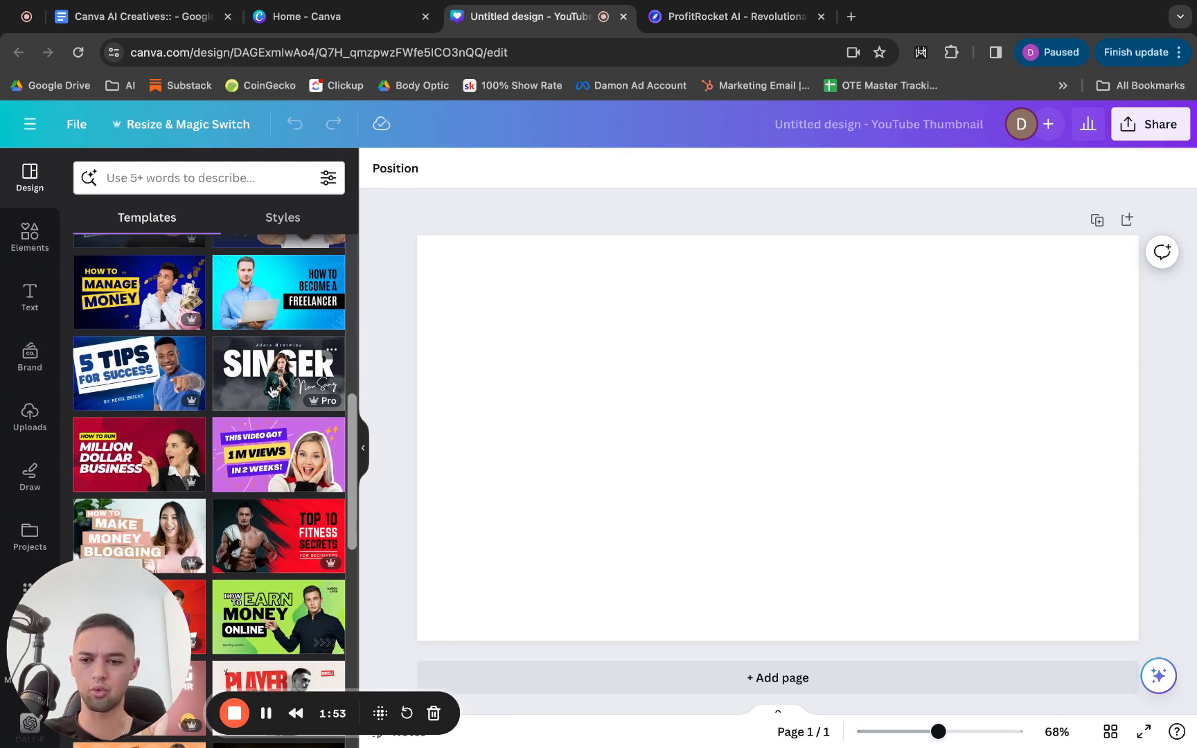
pyautogui.scroll(-2, 272, 392)
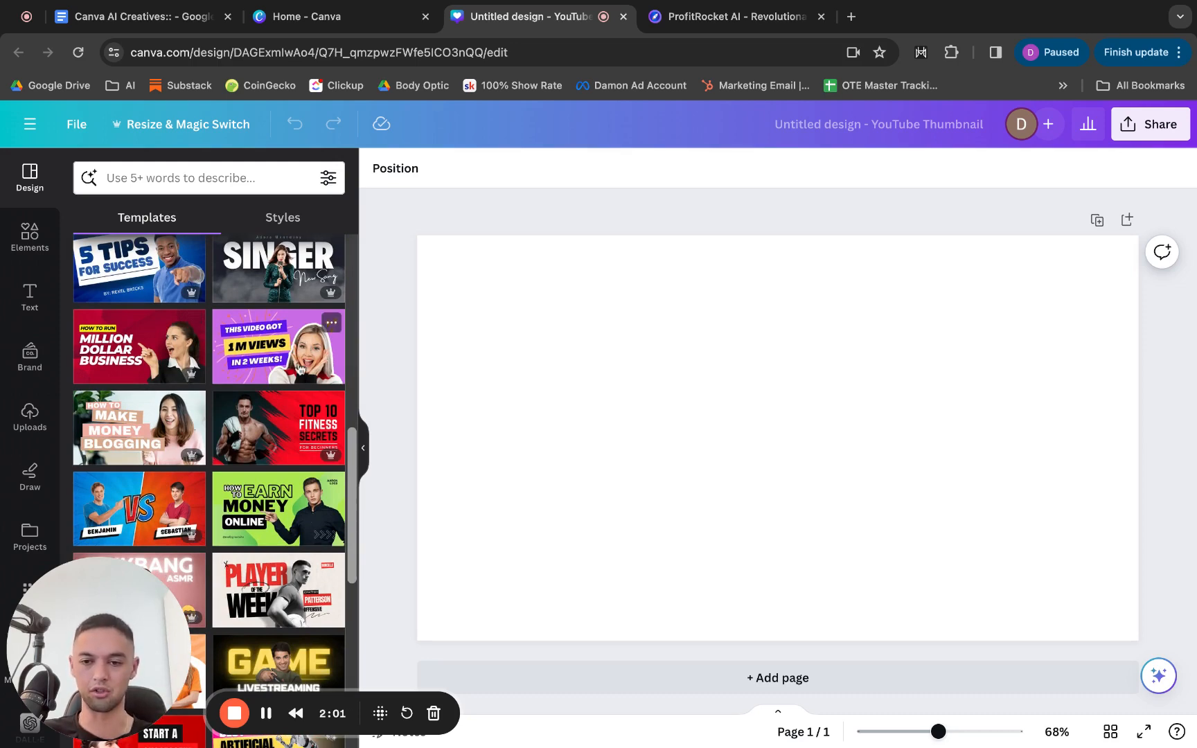
pyautogui.scroll(2, 300, 368)
pyautogui.scroll(5, 300, 368)
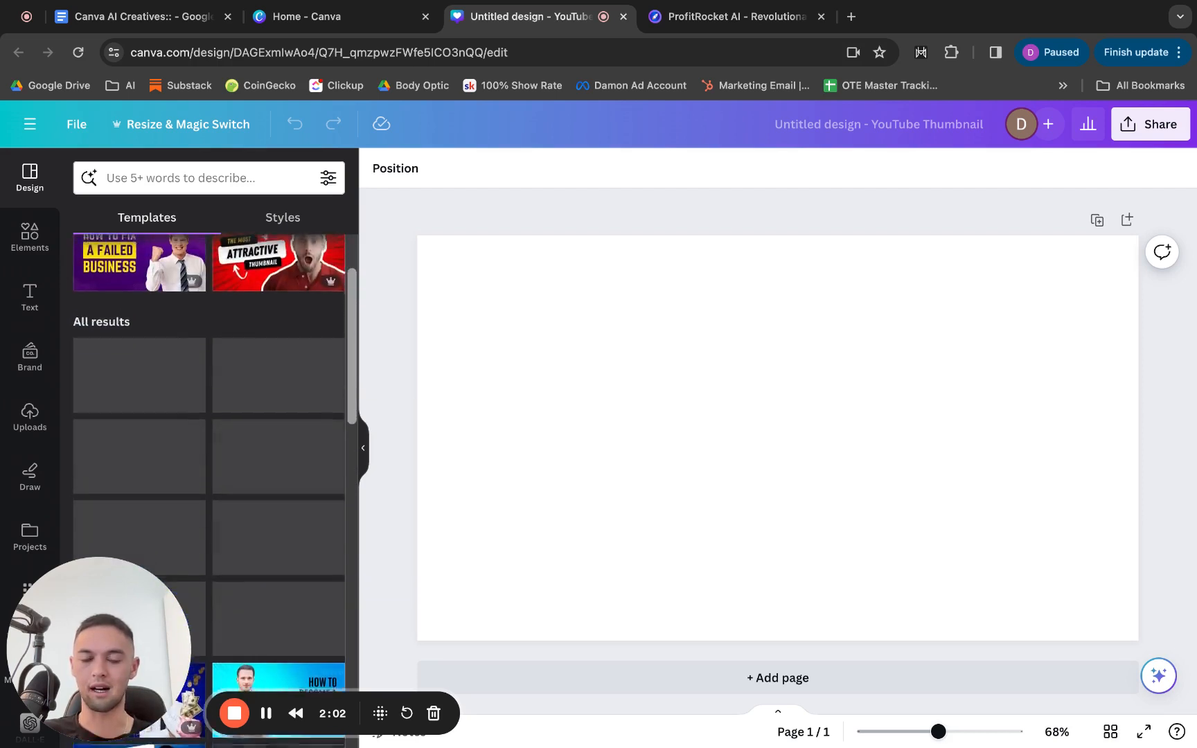
pyautogui.scroll(1, 299, 320)
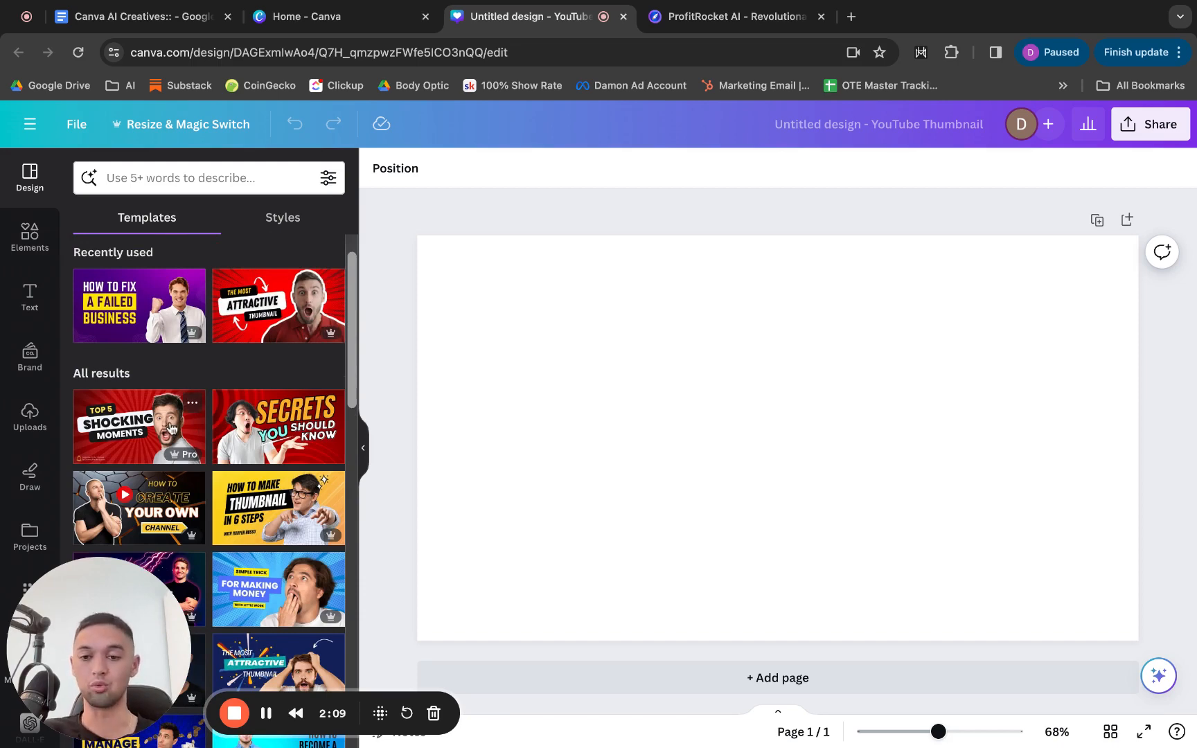
pyautogui.scroll(-1, 302, 443)
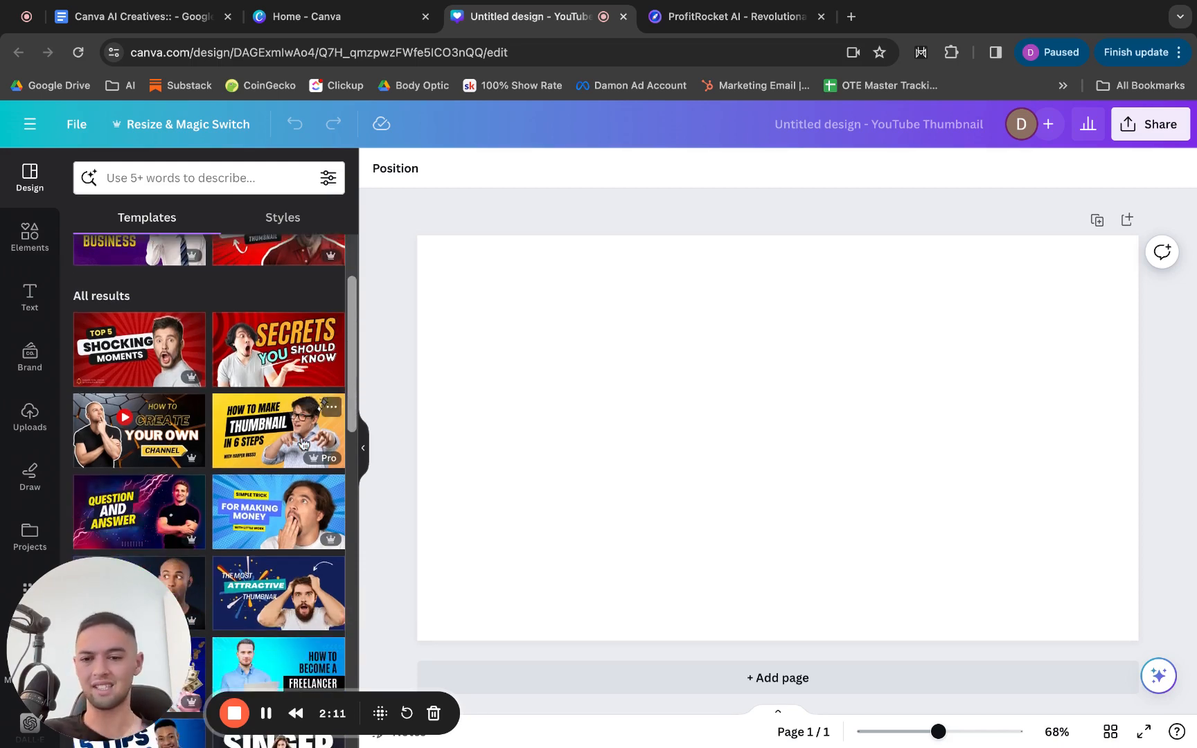
pyautogui.scroll(-6, 302, 430)
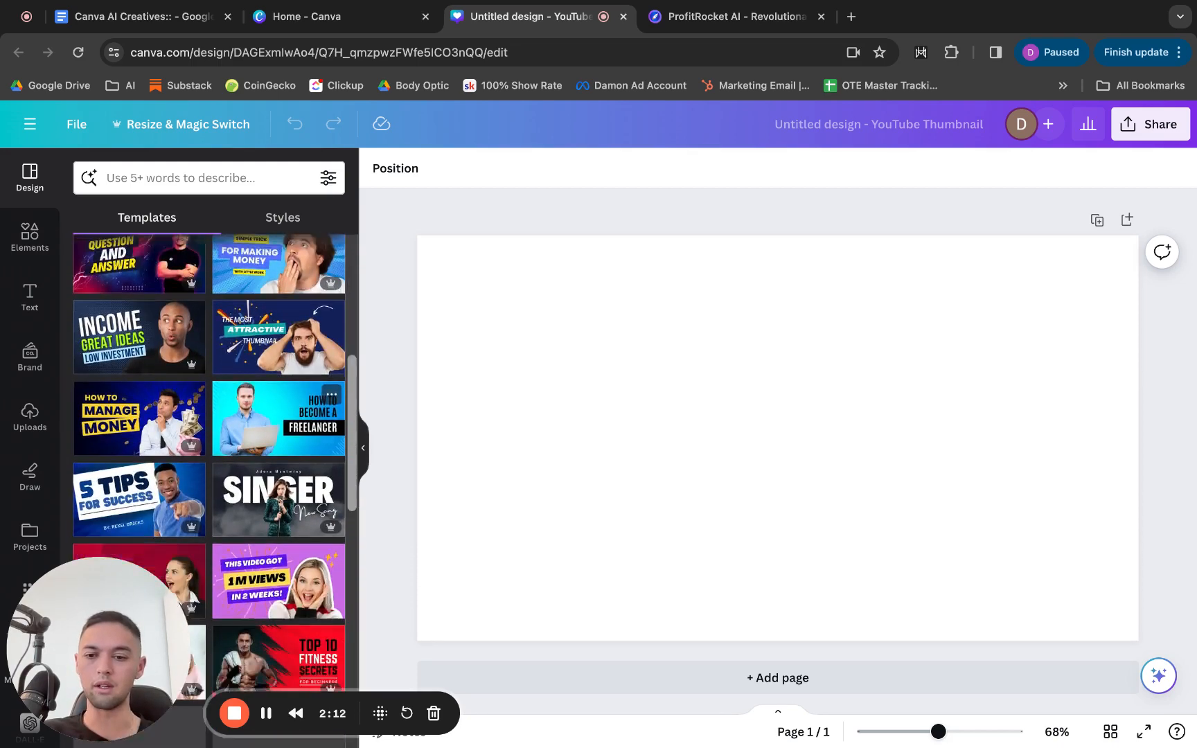
pyautogui.scroll(-1, 303, 388)
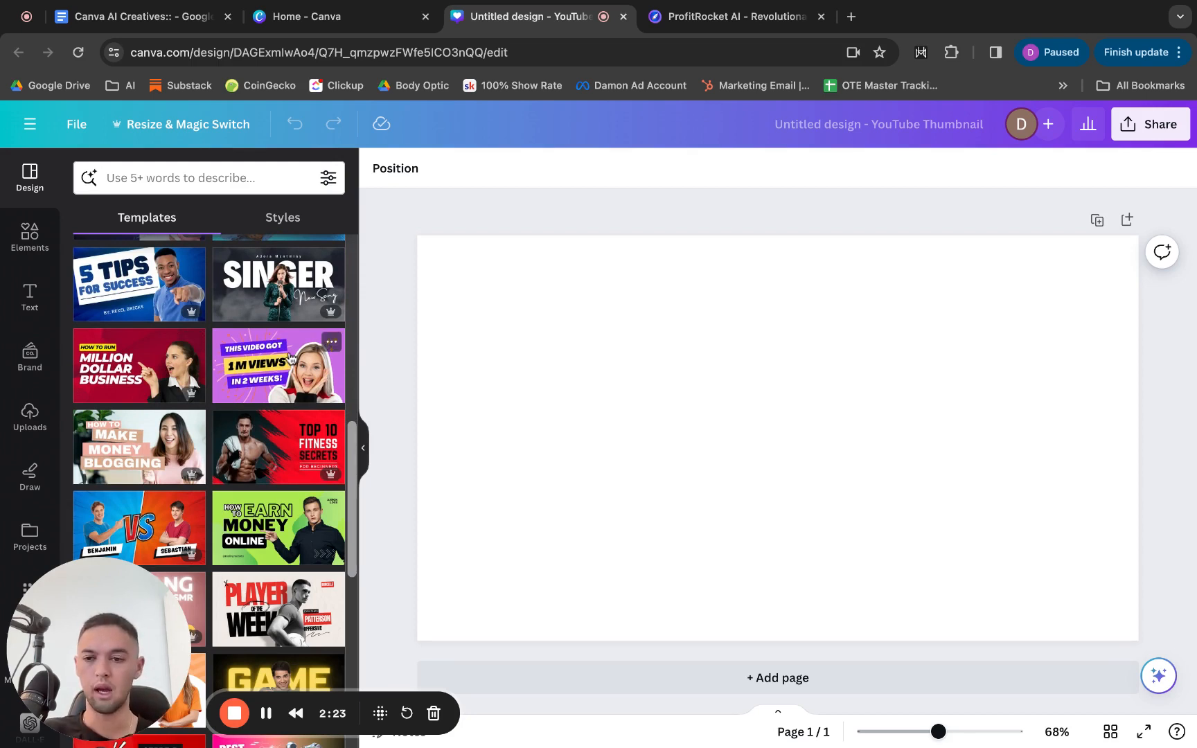
pyautogui.click(154, 363)
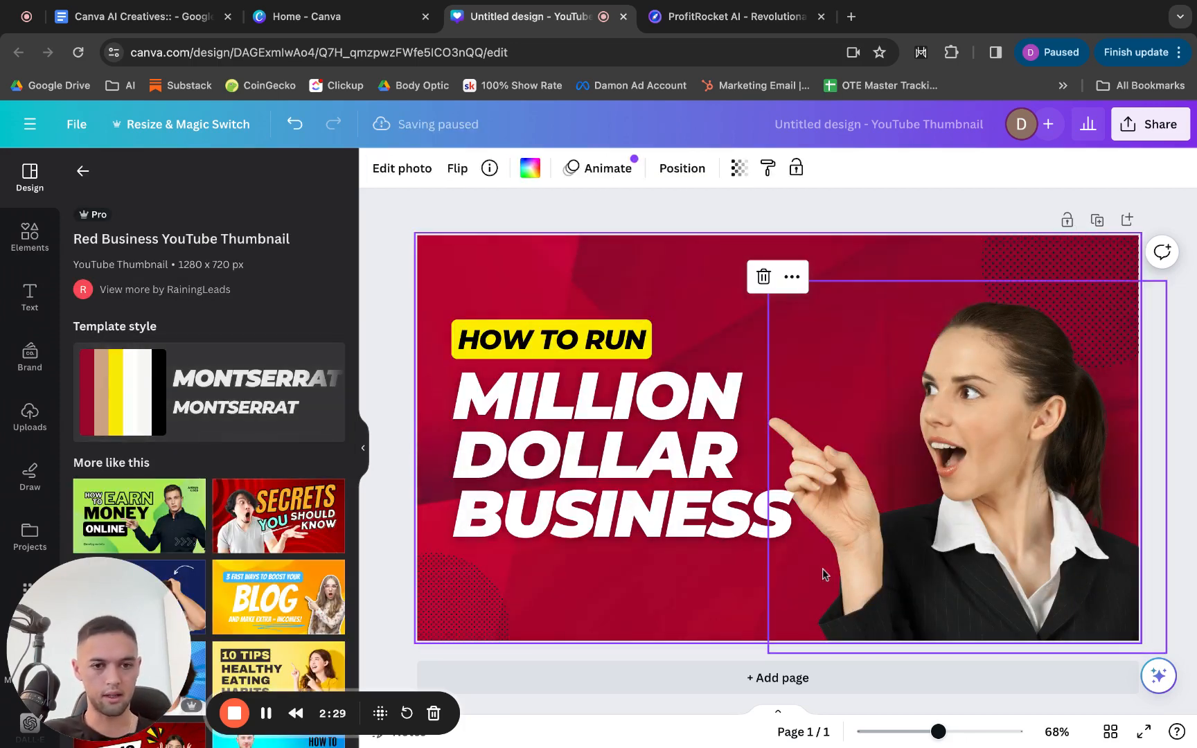
# - Replace the template's photo of the pointing woman with the uploaded portrait of the seated man, placed in the thumbnail's lower-right area
pyautogui.click(988, 449)
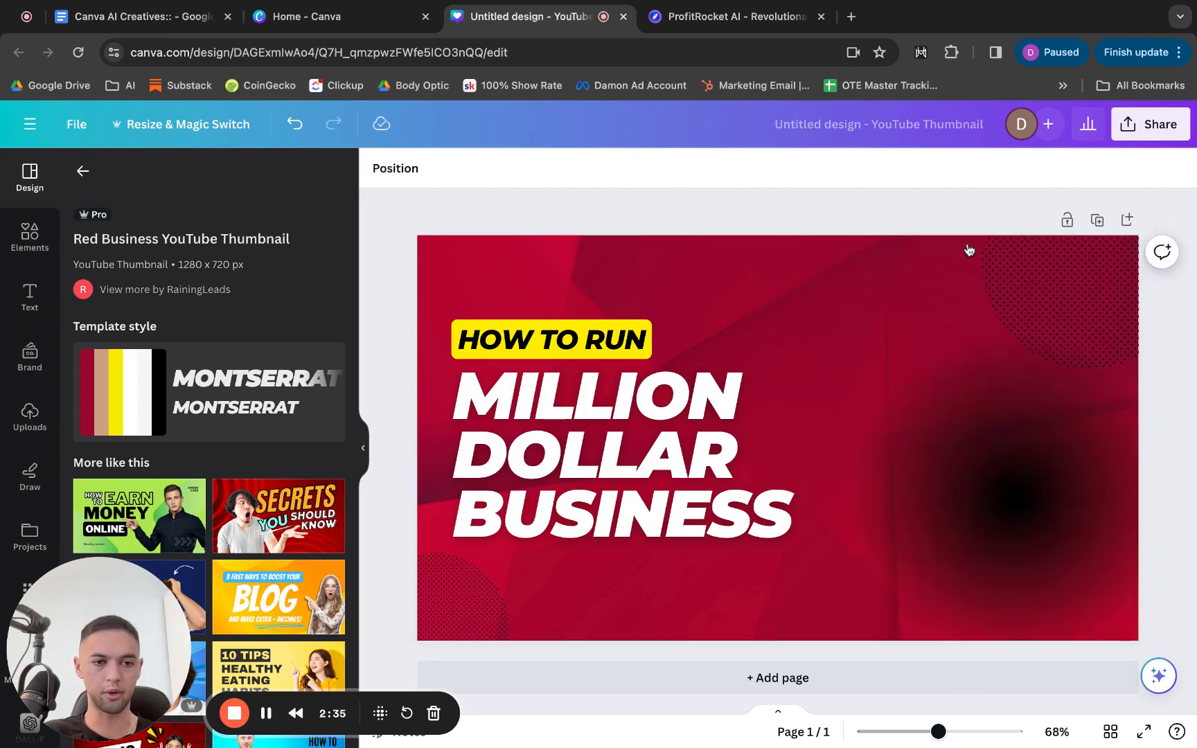
pyautogui.click(968, 239)
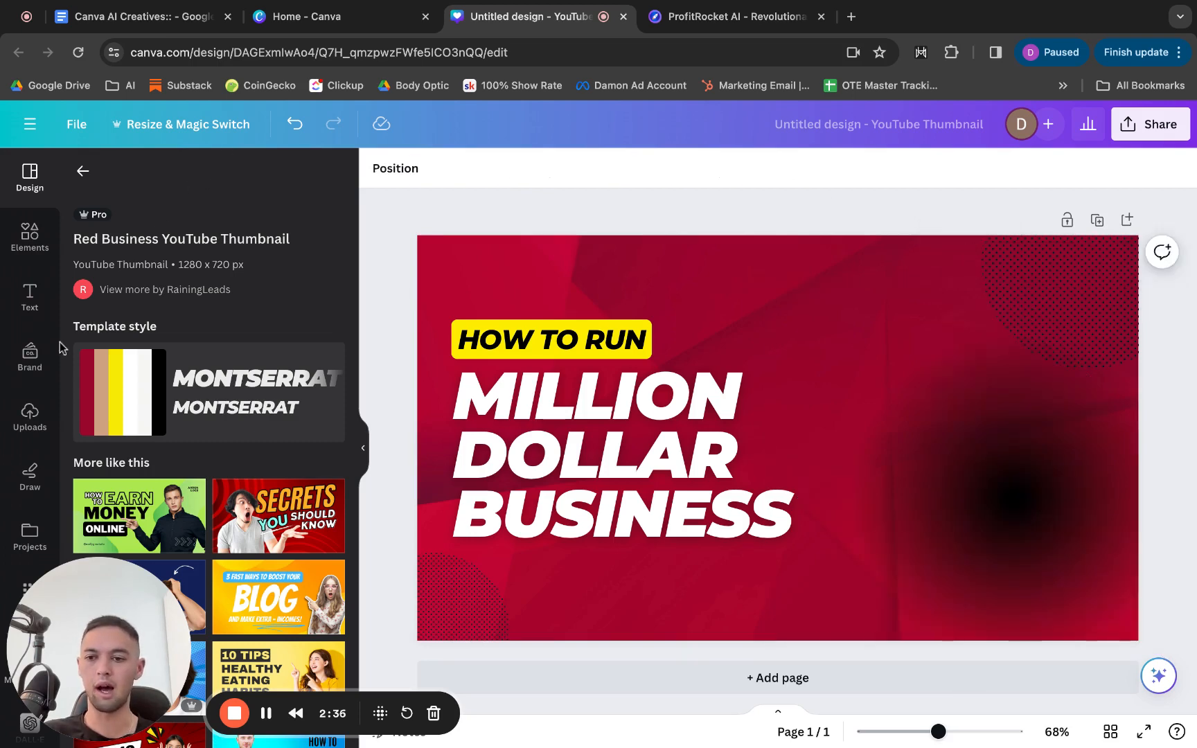
pyautogui.click(30, 419)
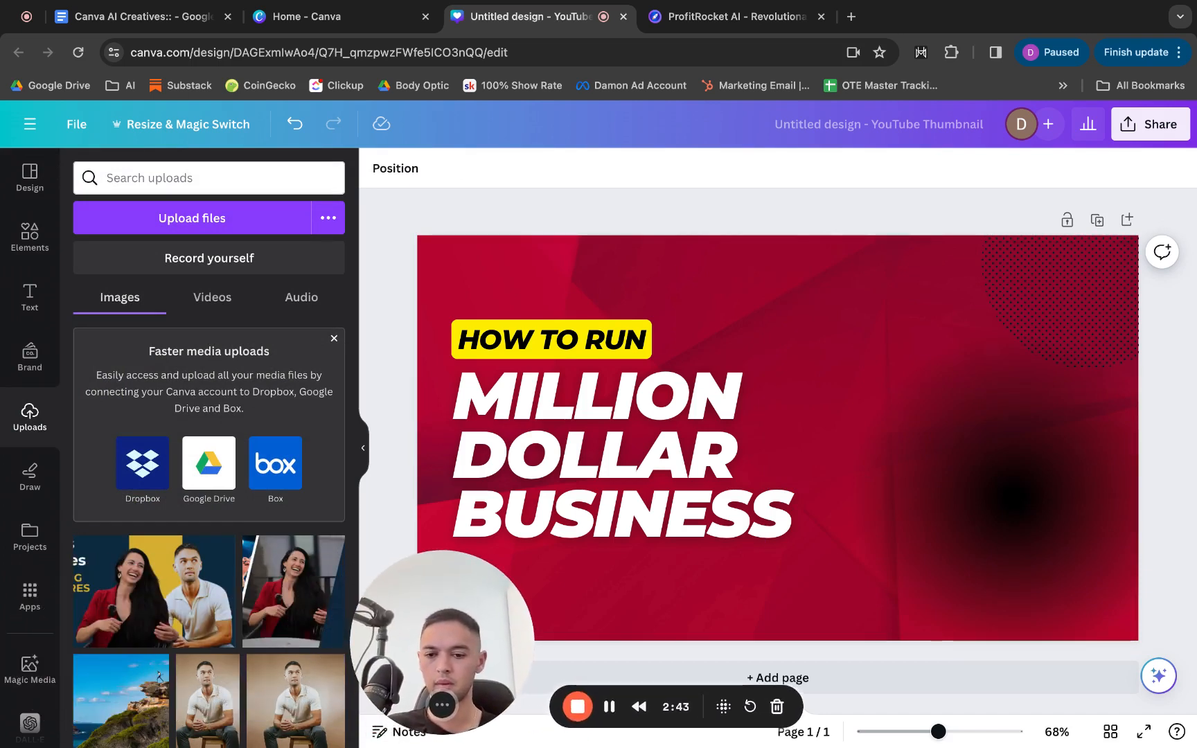
pyautogui.click(289, 699)
pyautogui.moveTo(860, 374); pyautogui.dragTo(1065, 414)
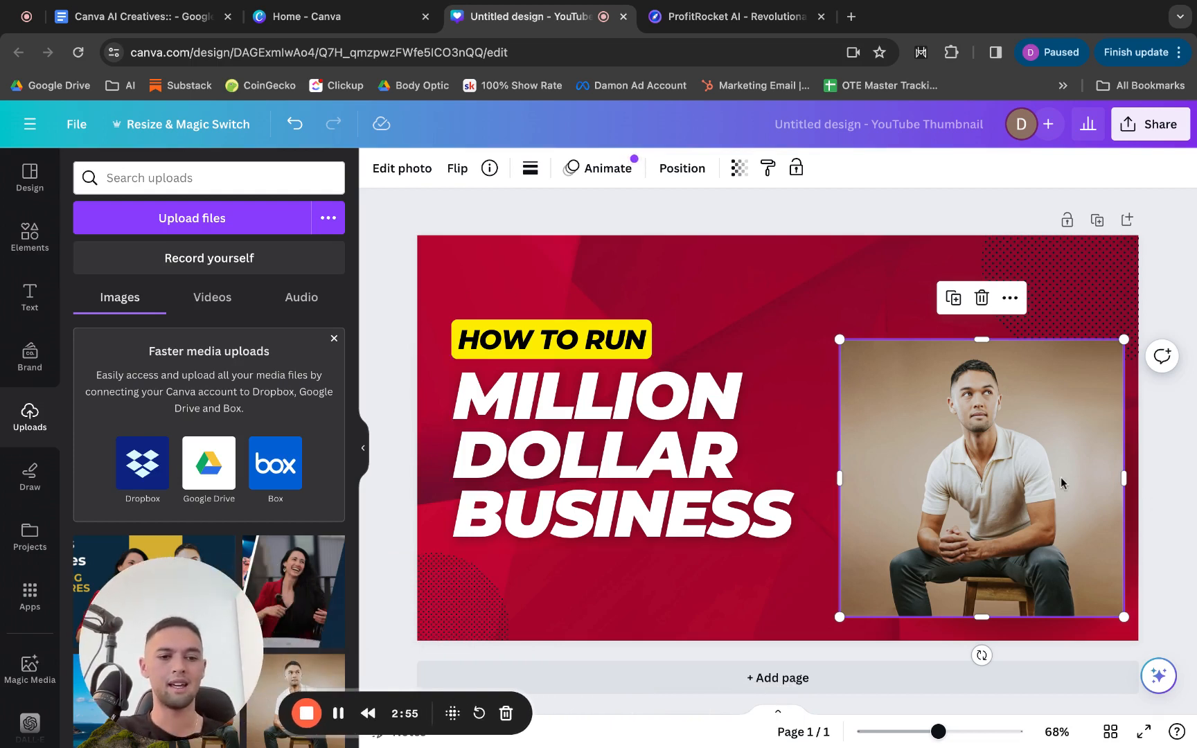
pyautogui.moveTo(1059, 478); pyautogui.dragTo(1068, 493)
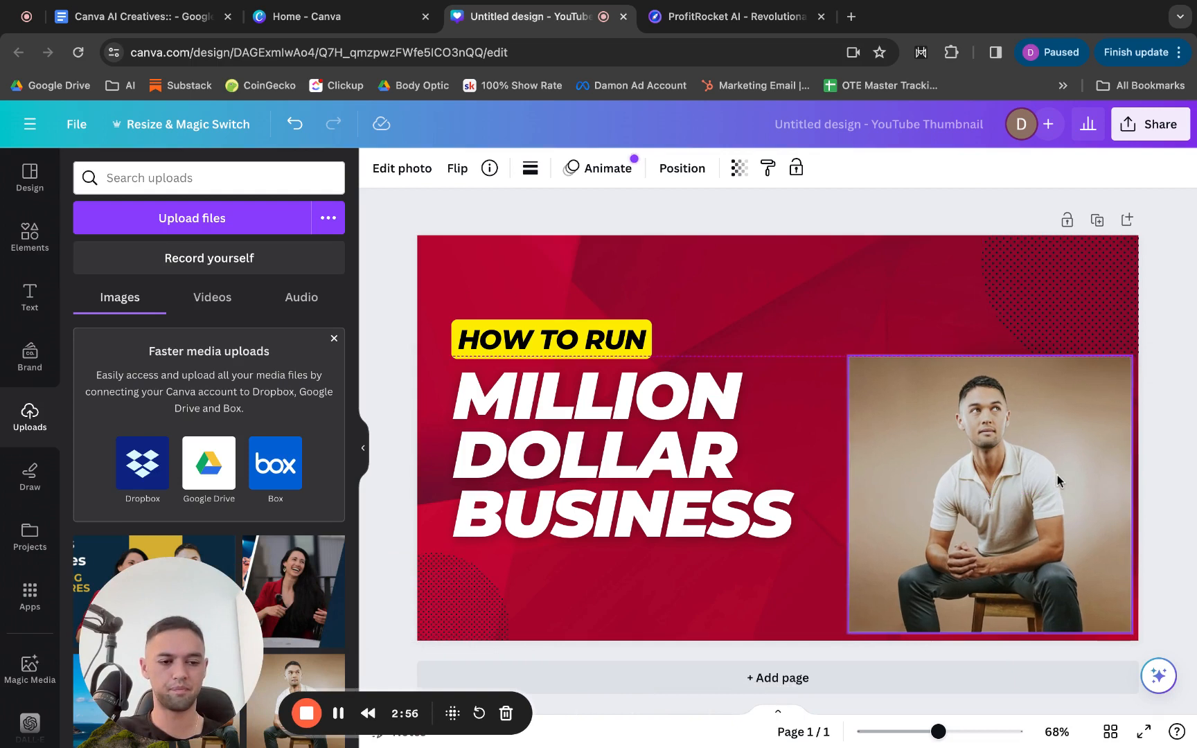
pyautogui.click(1184, 533)
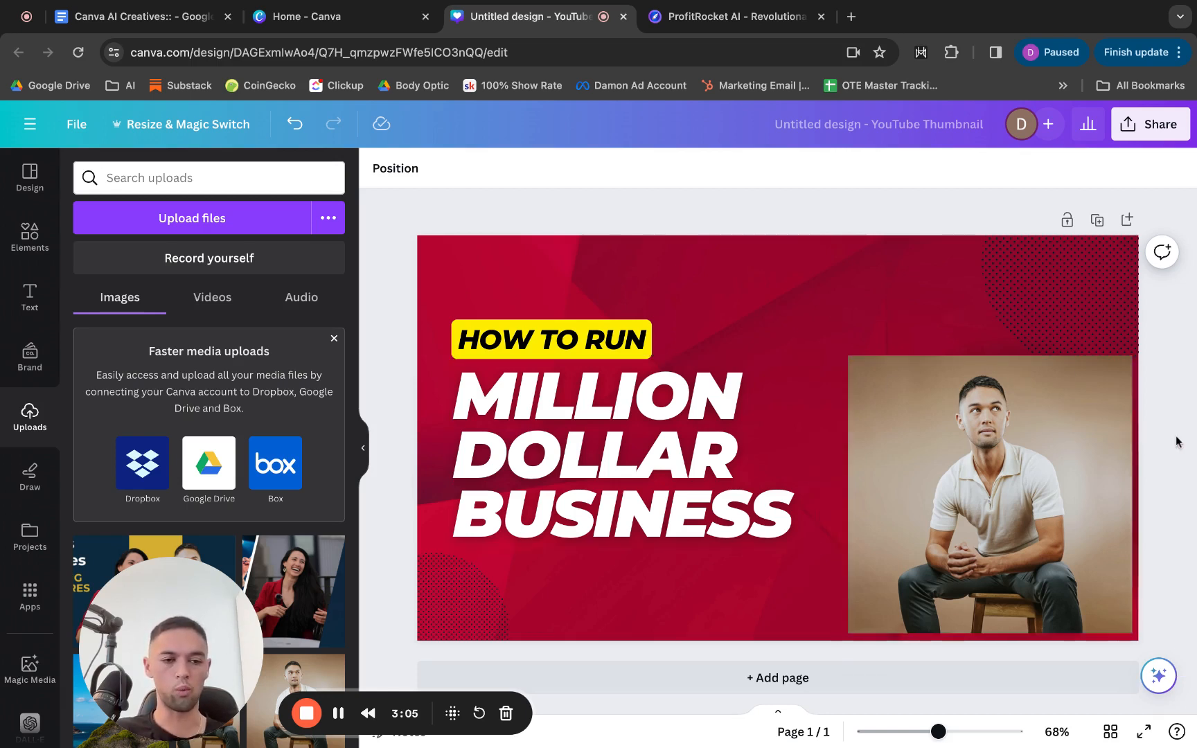
# - Open the photo editing options for the portrait of the seated man
pyautogui.click(1076, 433)
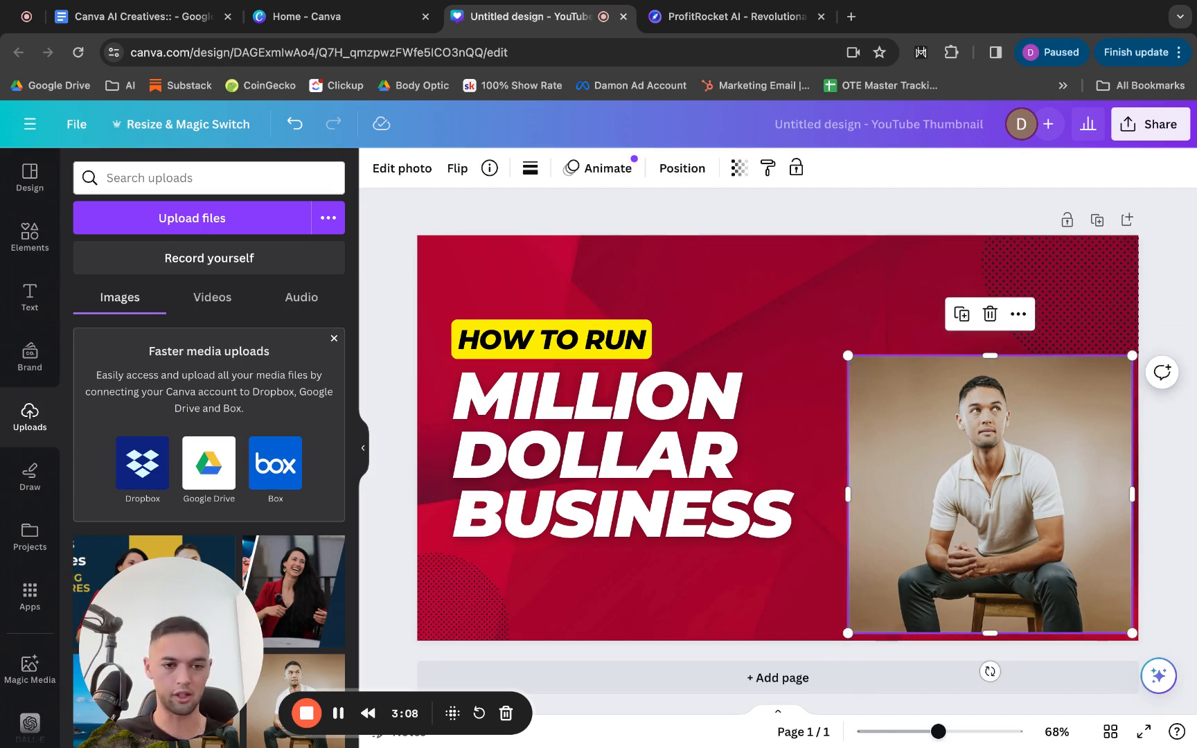
pyautogui.click(397, 174)
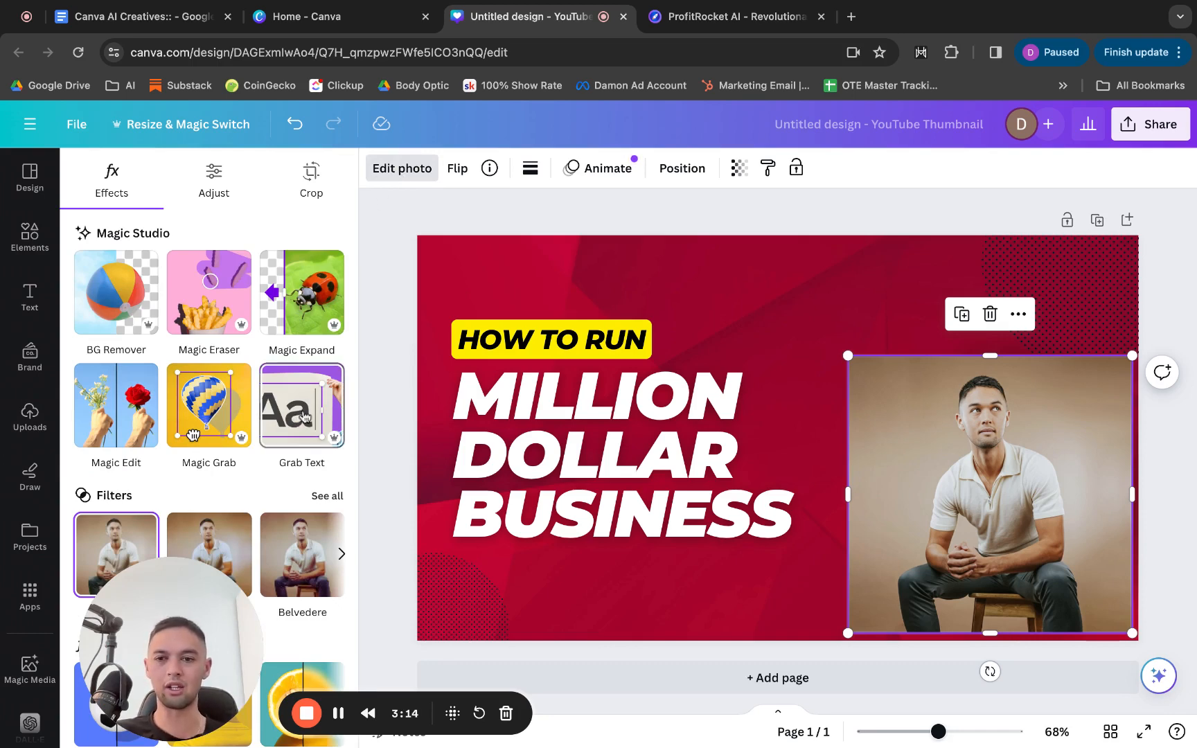
# - Try the Fresco, Belvedere, Luna and Aero filters on the portrait and browse the further filter options
pyautogui.scroll(-2, 305, 416)
pyautogui.scroll(-1, 194, 304)
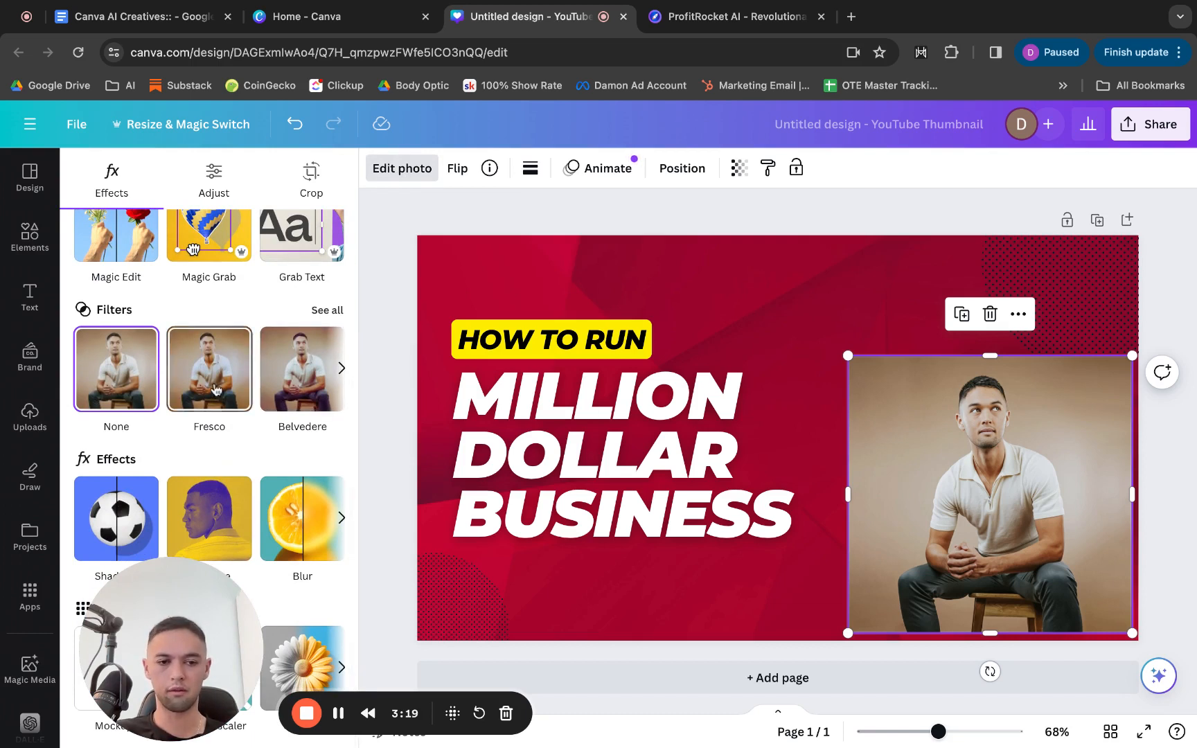
pyautogui.click(215, 390)
pyautogui.click(291, 389)
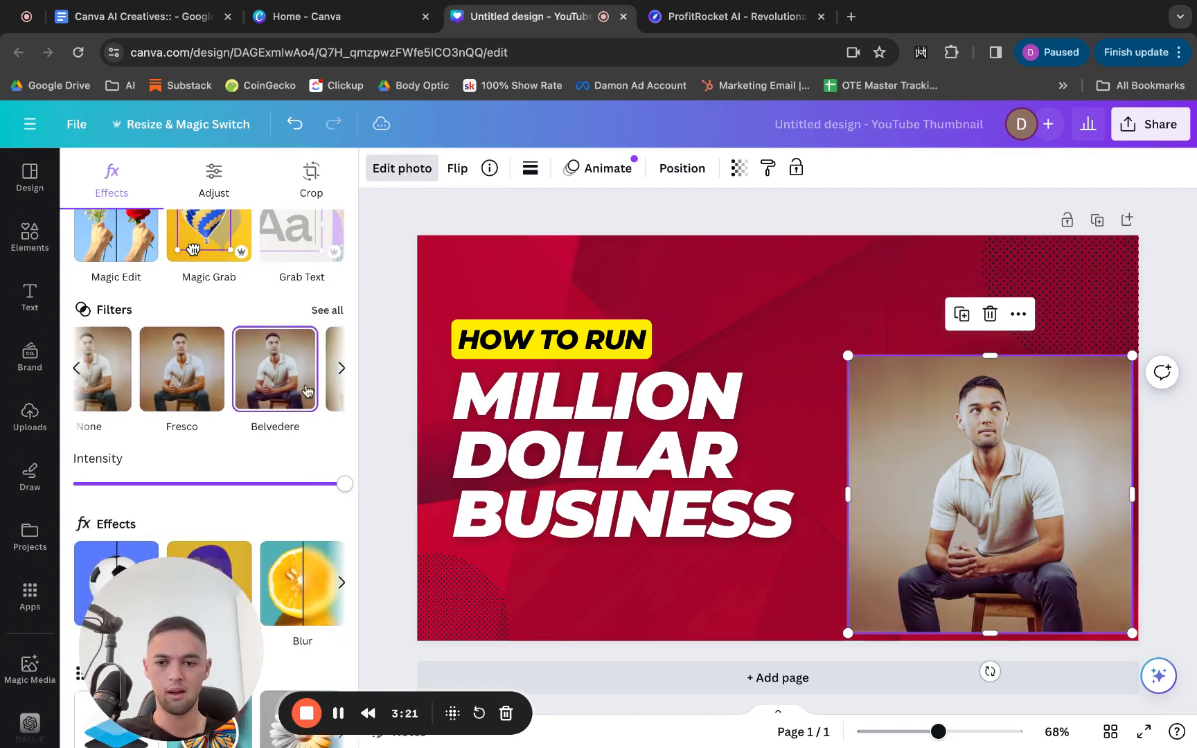
pyautogui.click(342, 373)
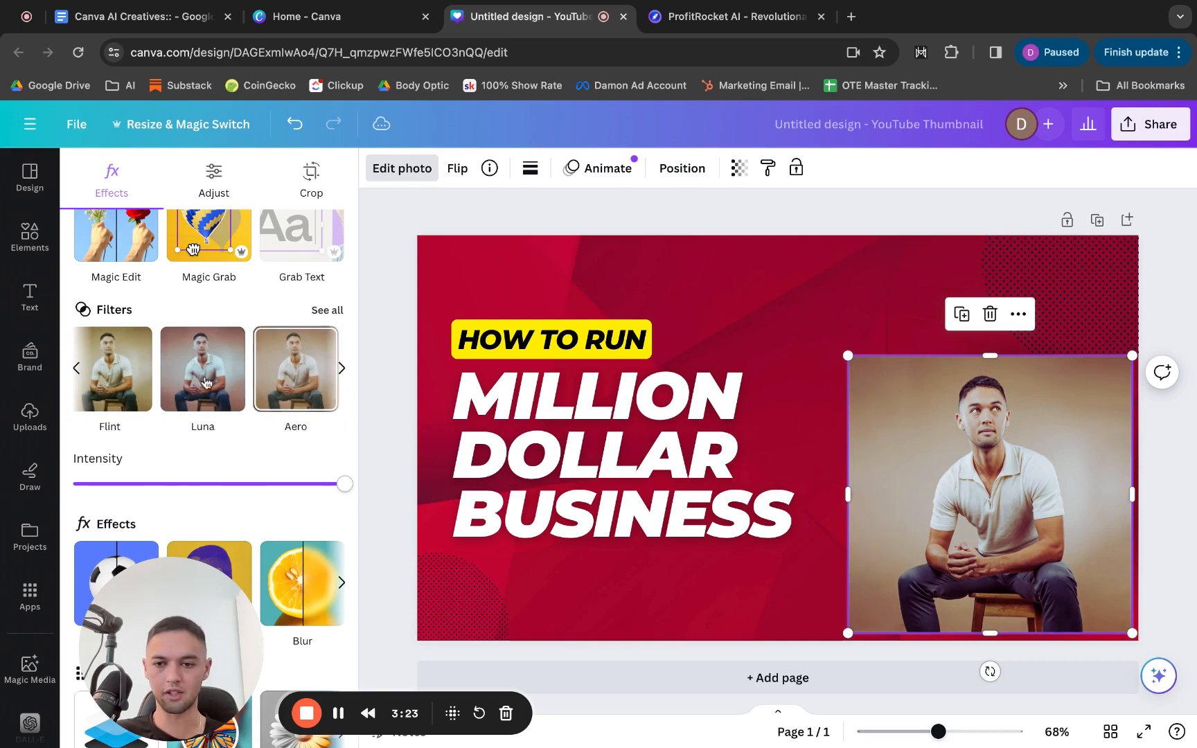
pyautogui.click(179, 377)
pyautogui.click(278, 384)
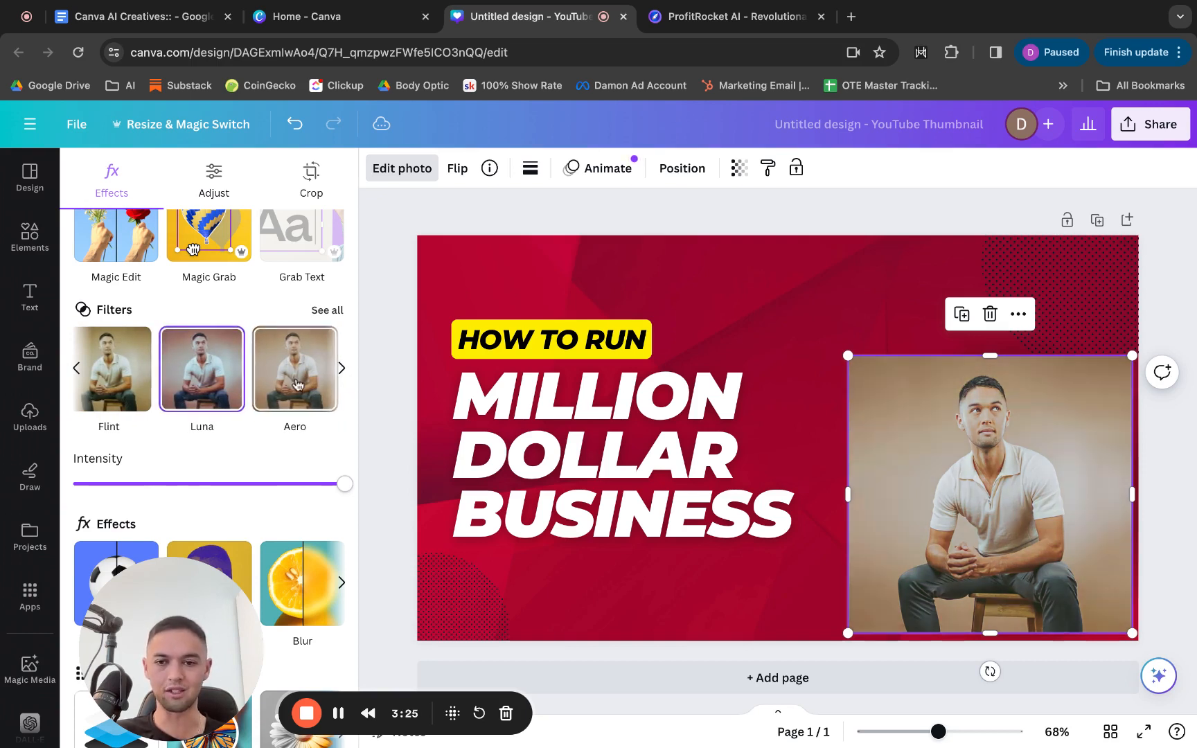
pyautogui.click(340, 373)
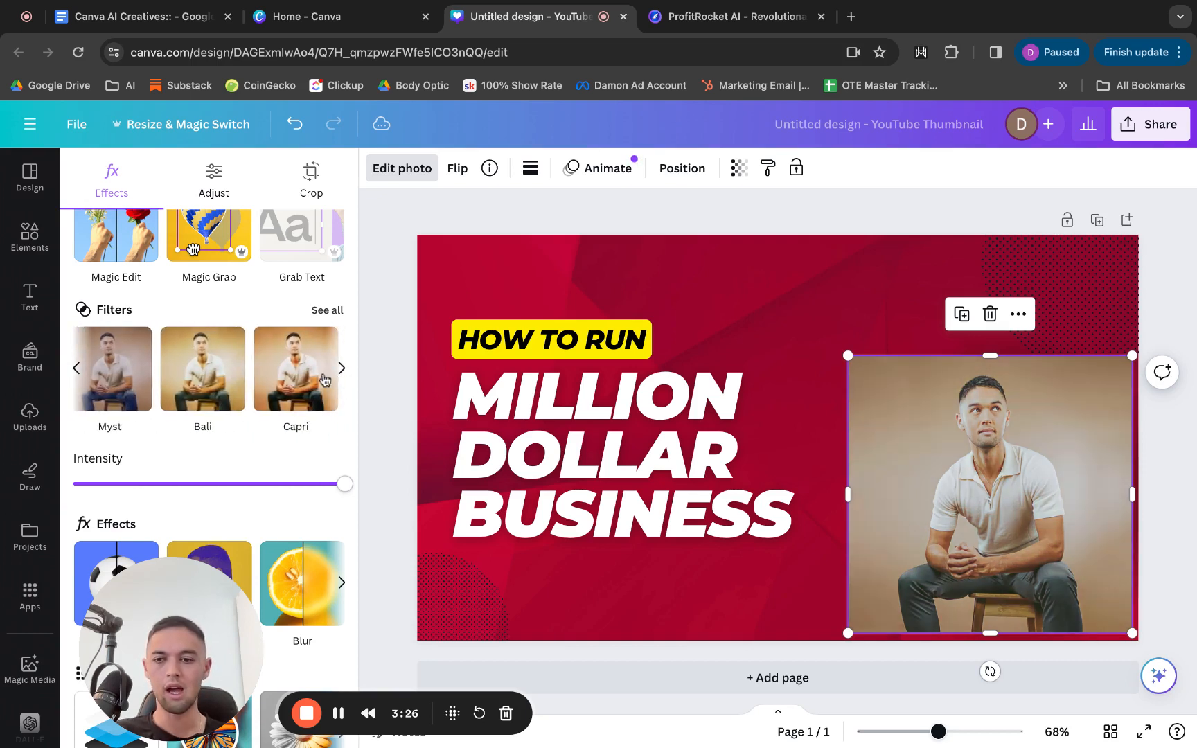
# - Look at the Blur effect without applying it, and reset the portrait's filter to None
pyautogui.scroll(-2, 236, 416)
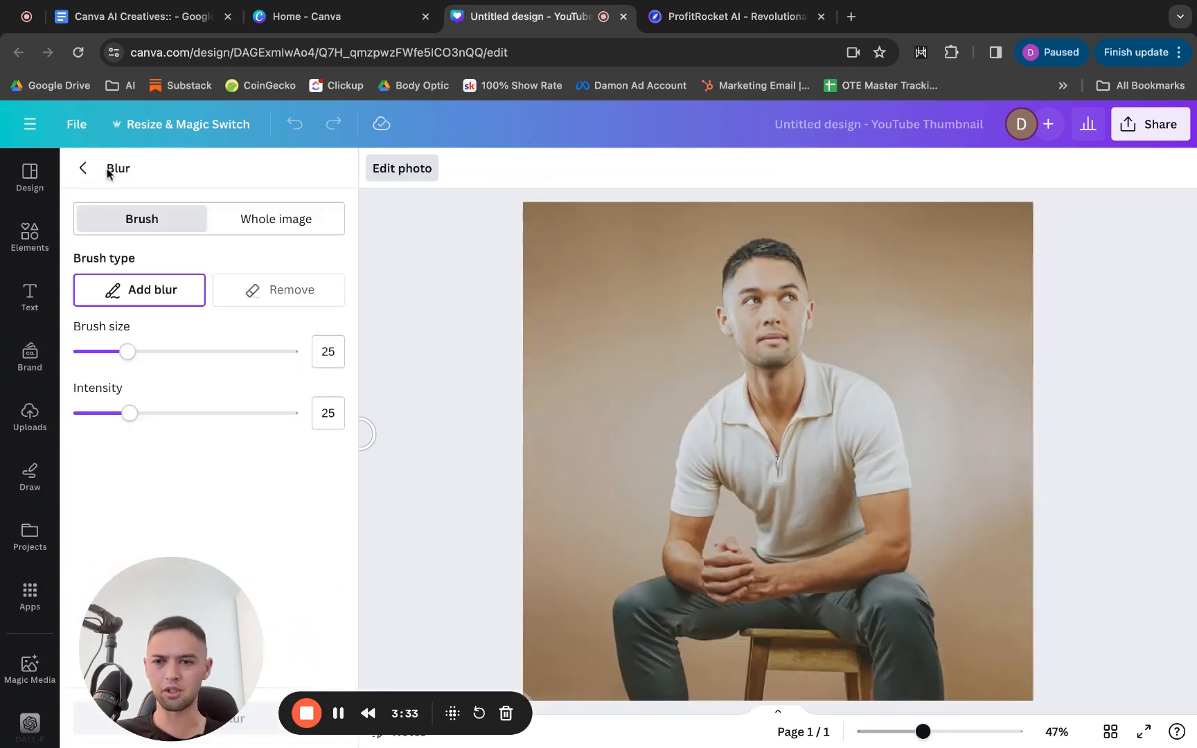
pyautogui.click(85, 169)
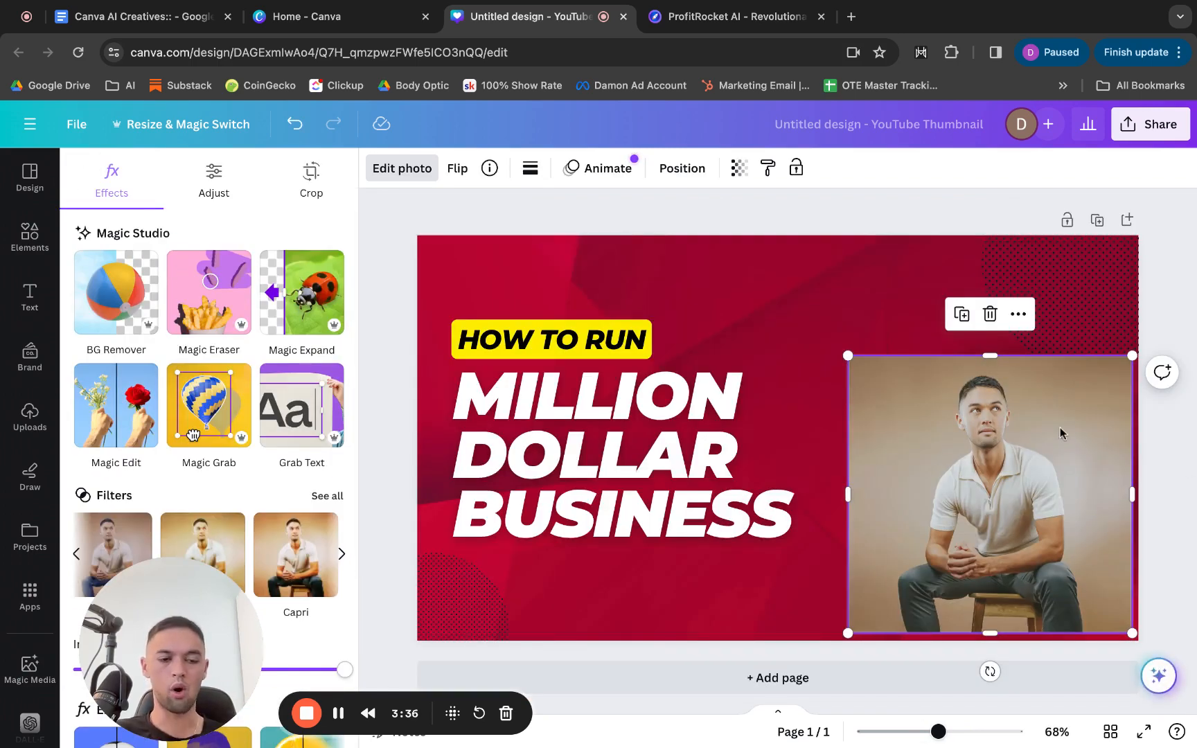
pyautogui.click(76, 554)
pyautogui.click(77, 554)
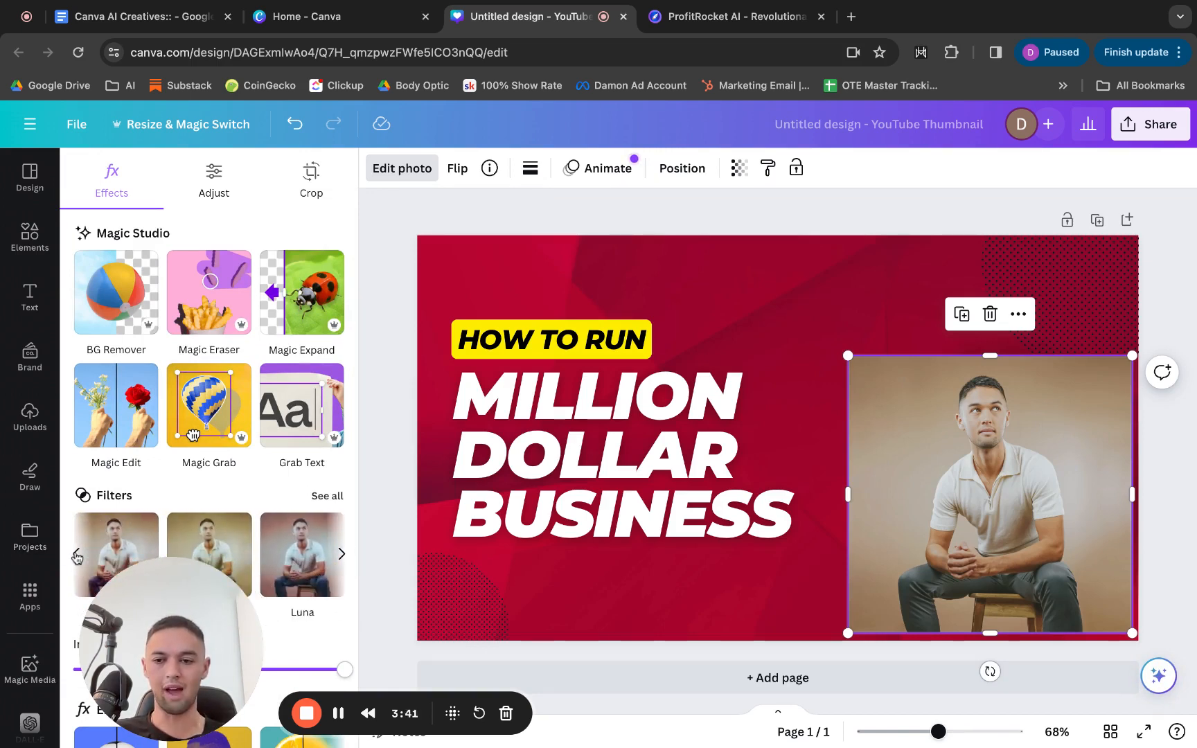
pyautogui.click(76, 554)
pyautogui.click(97, 559)
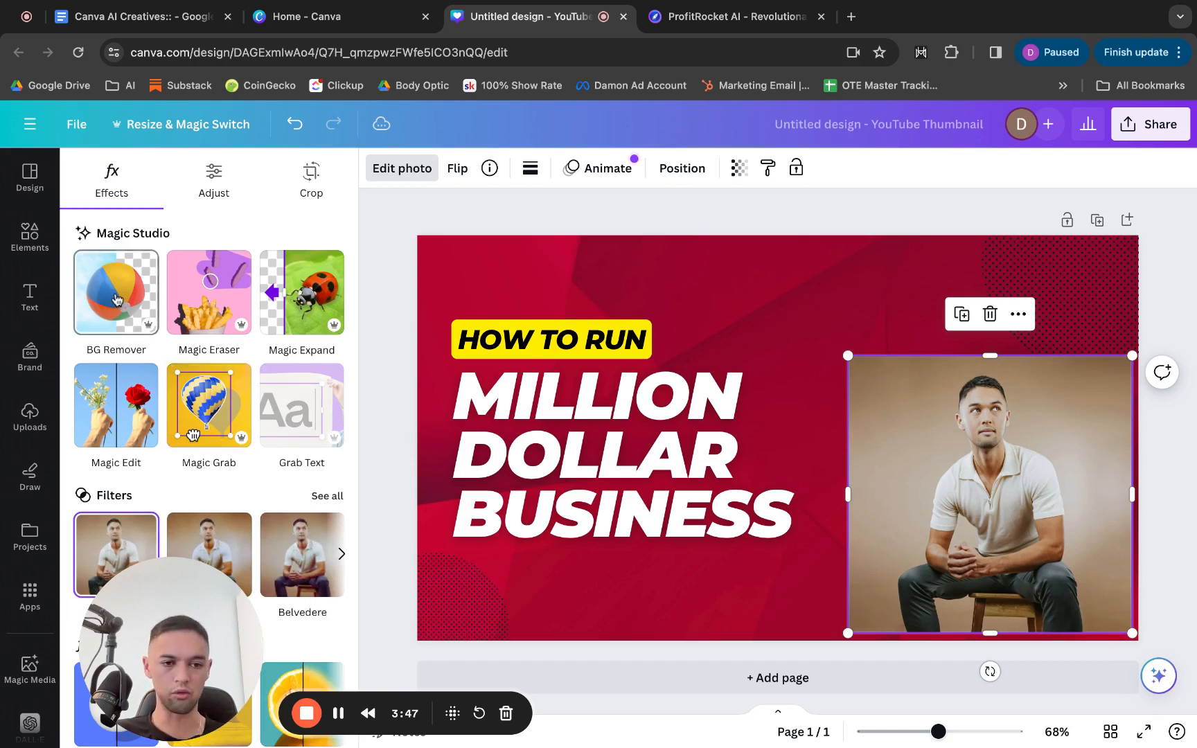
# - Remove the portrait's background with BG Remover, leave photo editing and dismiss the Faster media uploads notice
pyautogui.click(115, 300)
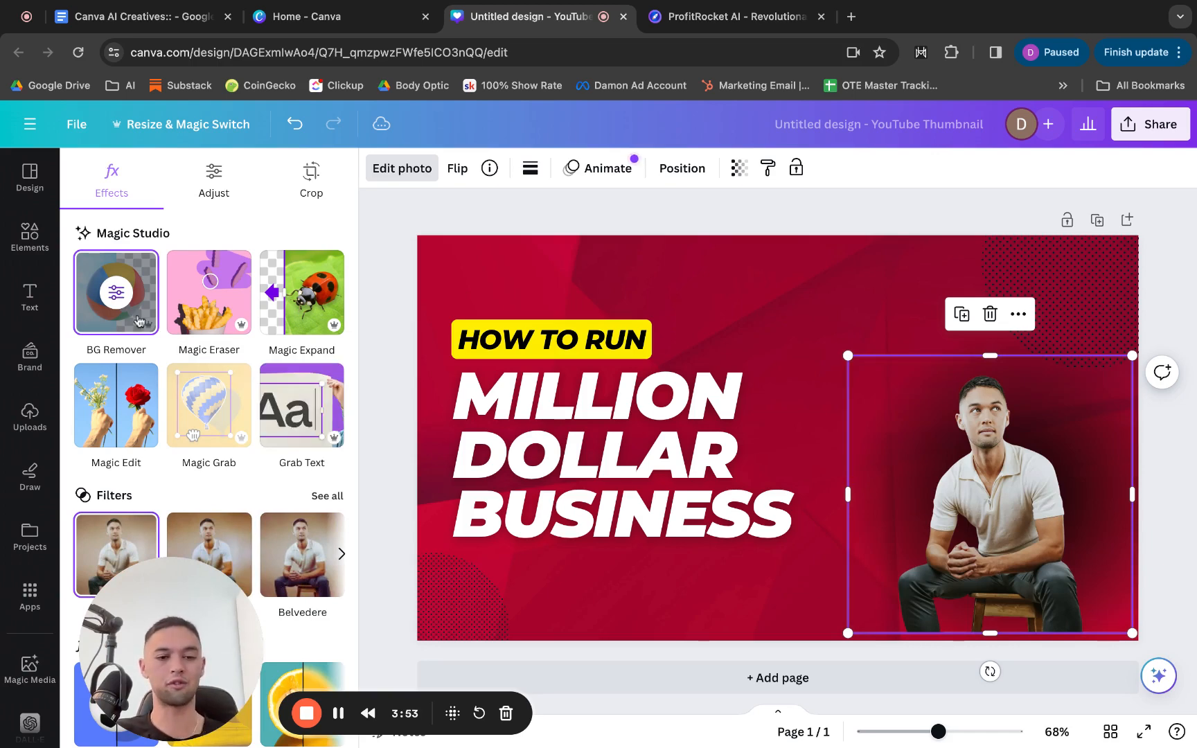
pyautogui.press('Escape')
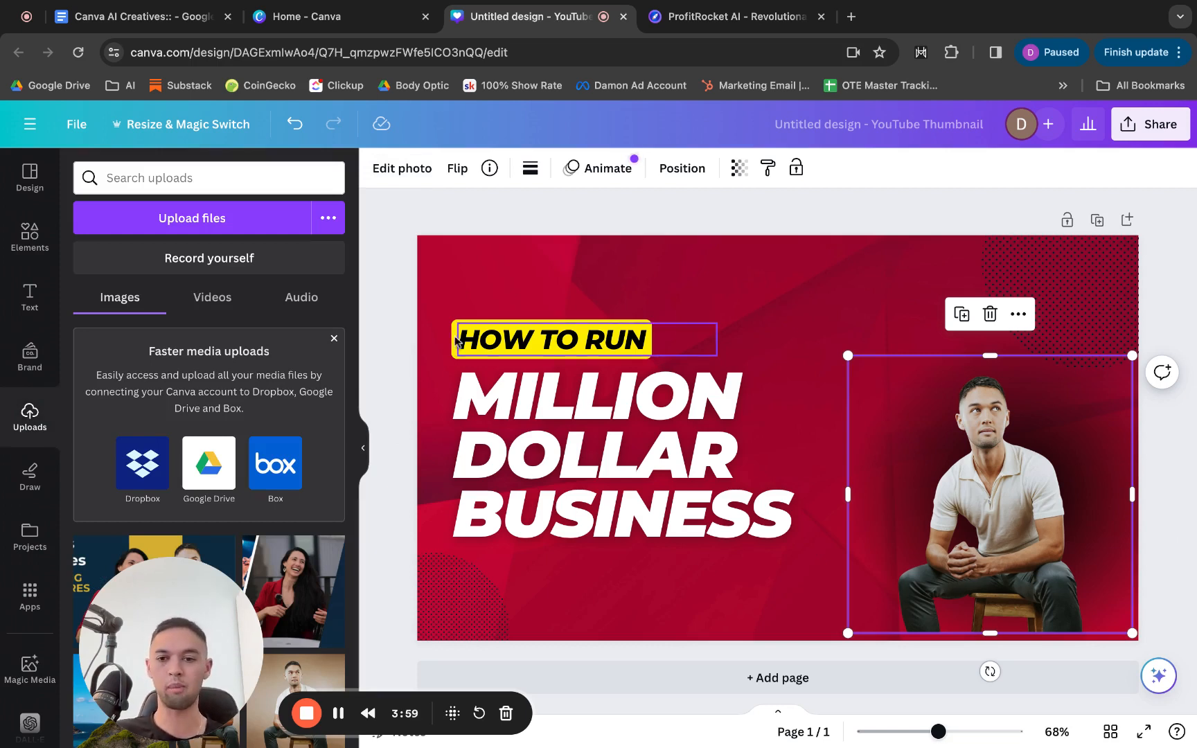
pyautogui.click(333, 339)
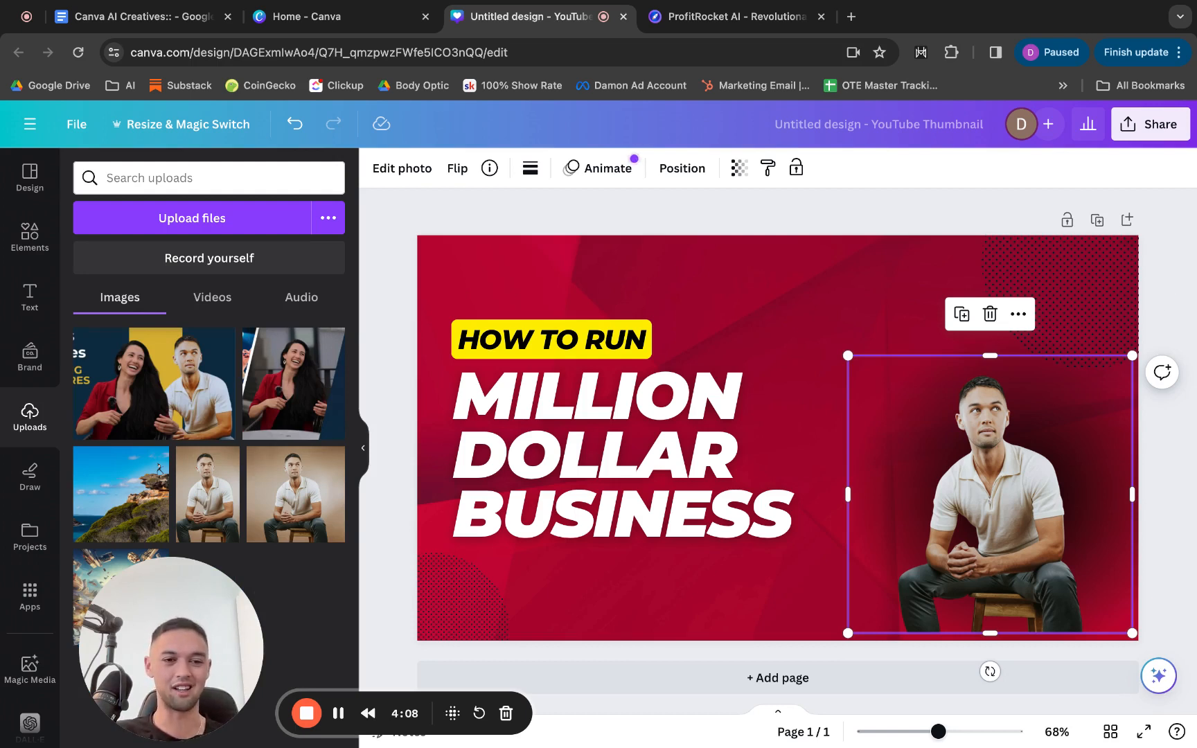
# - Deselect the portrait and upload the pocket watch photo to the image uploads
pyautogui.press('Escape')
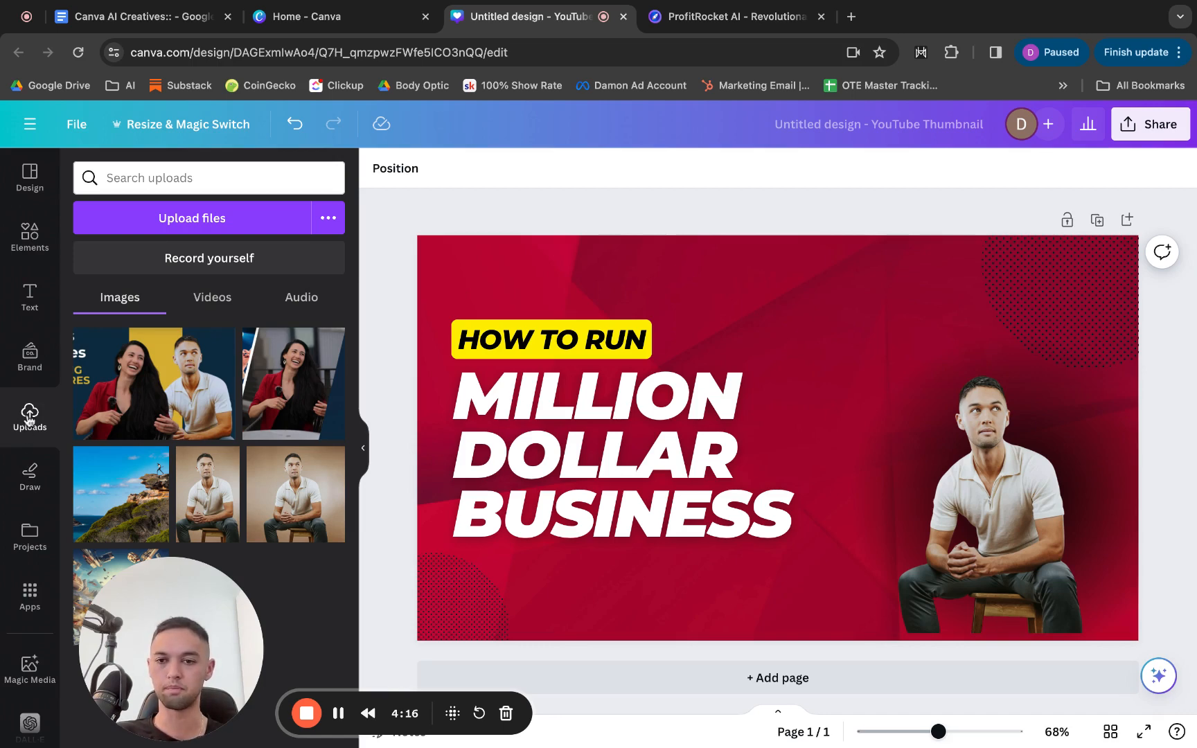
pyautogui.click(30, 476)
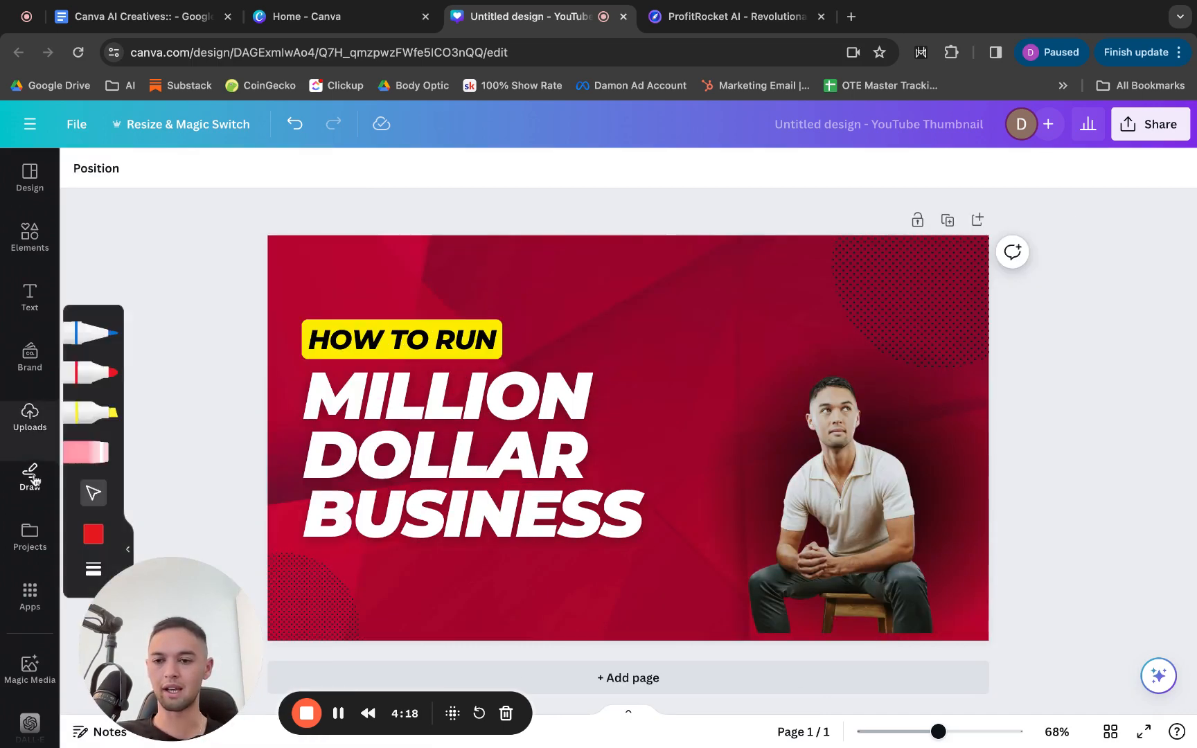
pyautogui.click(32, 424)
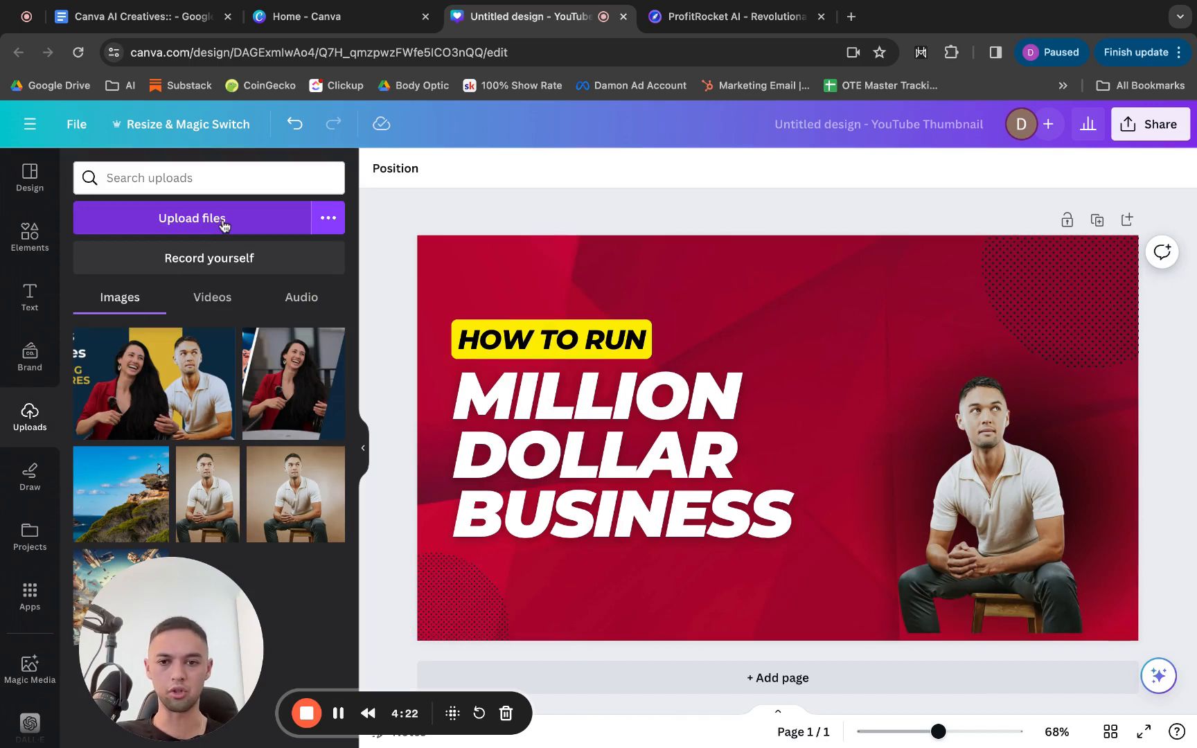
pyautogui.click(224, 223)
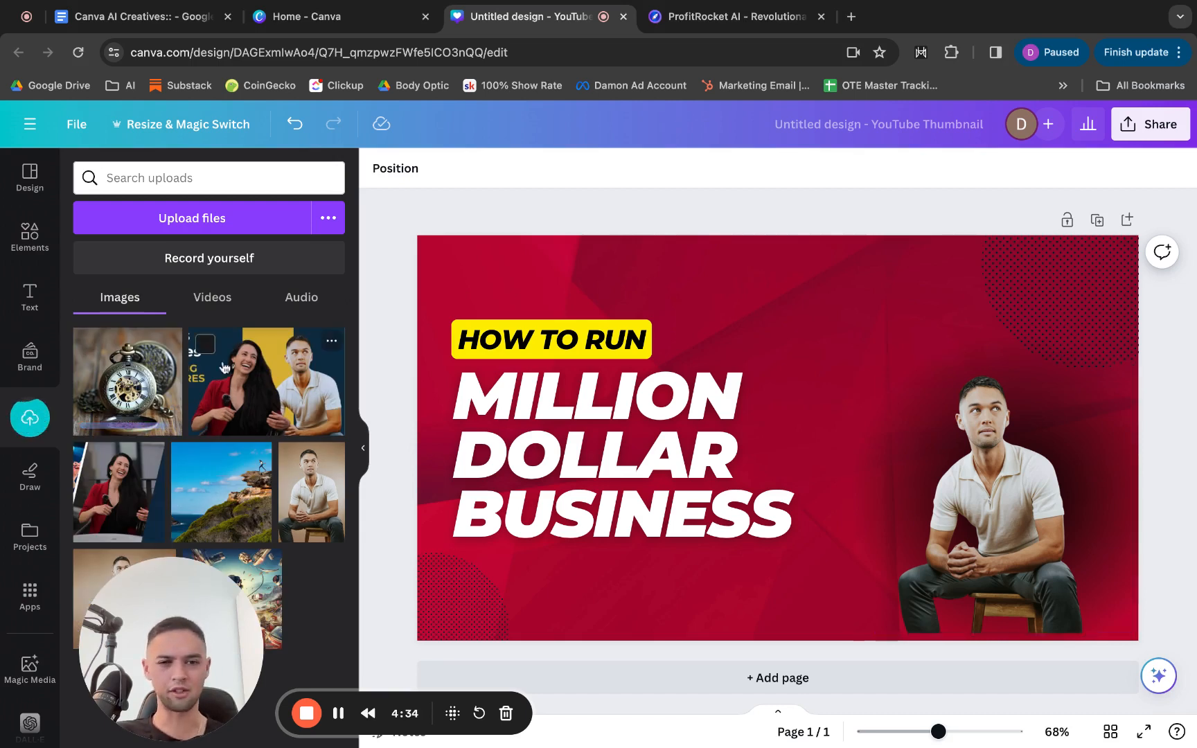
# - Place the pocket watch photo on the design, shrink it and position it above the seated man, beside the headline
pyautogui.click(147, 370)
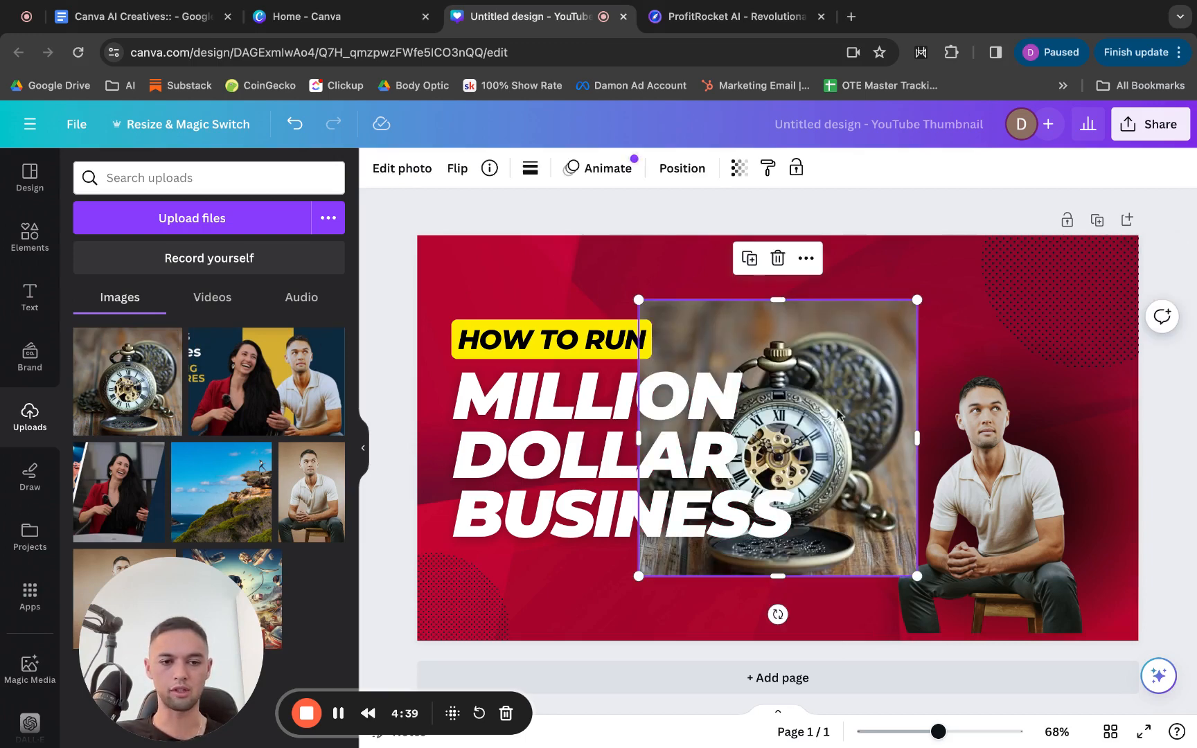
pyautogui.moveTo(838, 413); pyautogui.dragTo(845, 376)
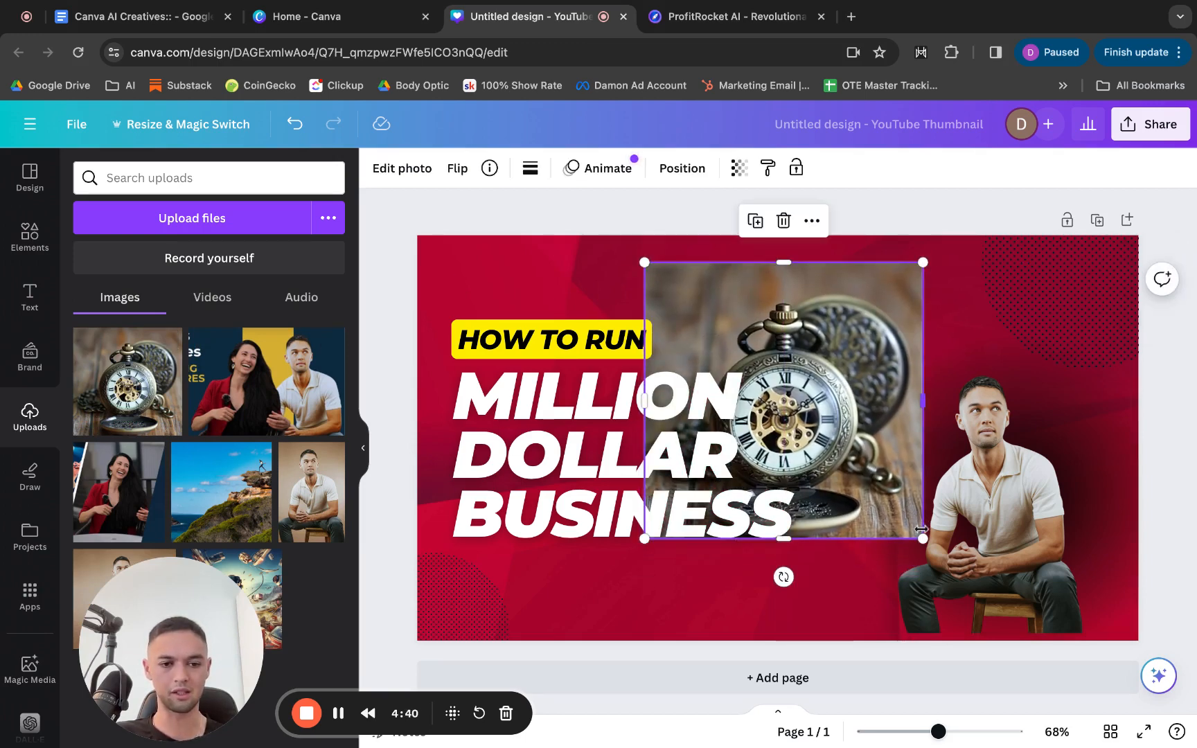
pyautogui.moveTo(922, 537); pyautogui.dragTo(853, 469)
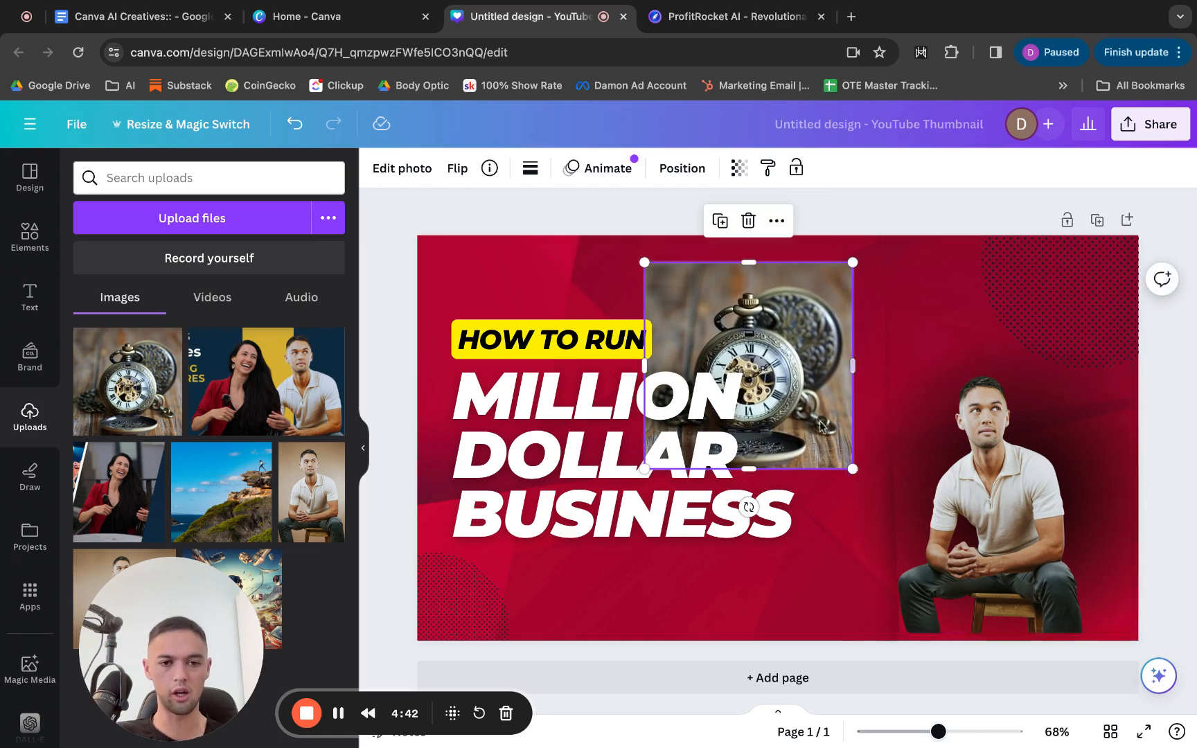
pyautogui.moveTo(791, 313)
pyautogui.mouseDown()
pyautogui.moveTo(876, 287)
pyautogui.moveTo(790, 323)
pyautogui.mouseUp()
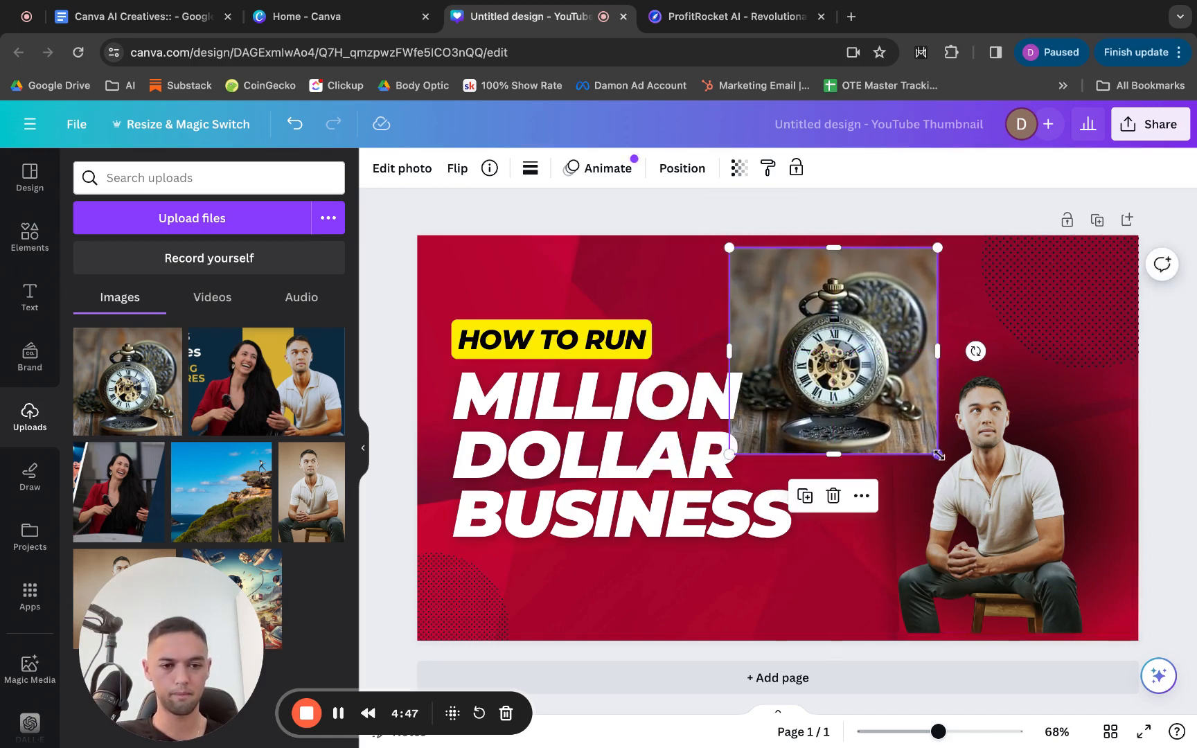
pyautogui.moveTo(938, 453); pyautogui.dragTo(899, 415)
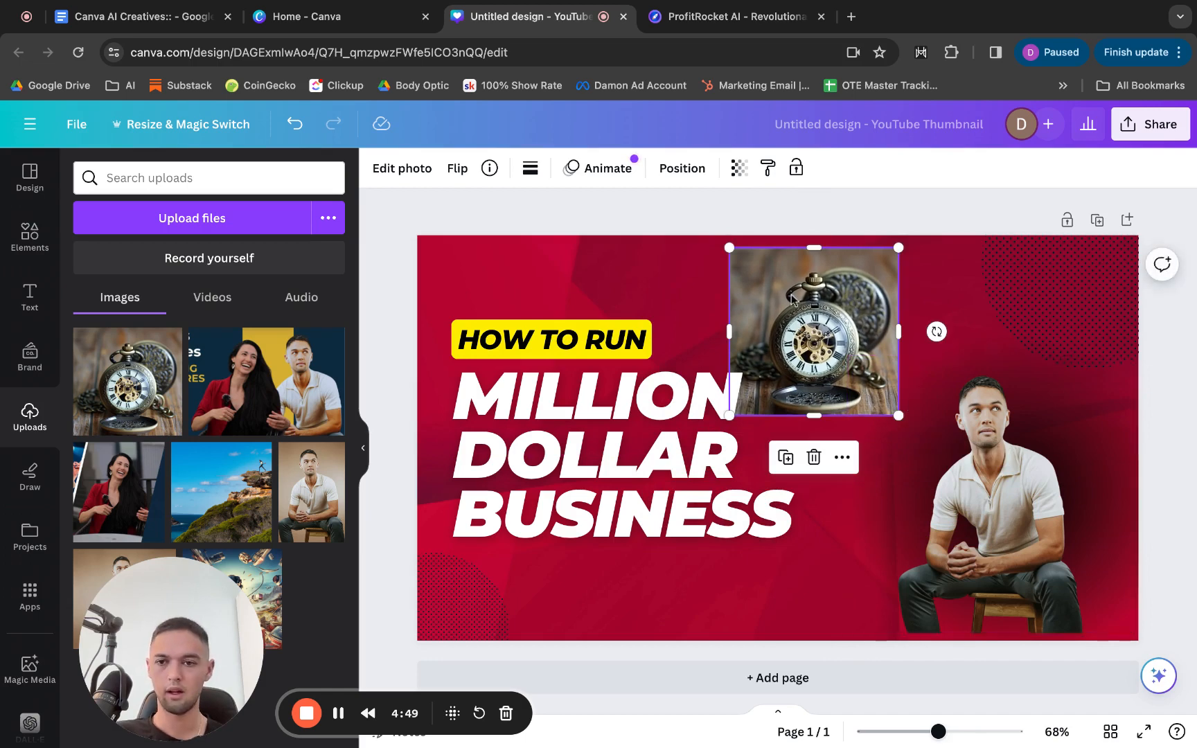
# - Remove the pocket watch photo's background with BG Remover, shift it slightly right and delete it from the design
pyautogui.click(402, 168)
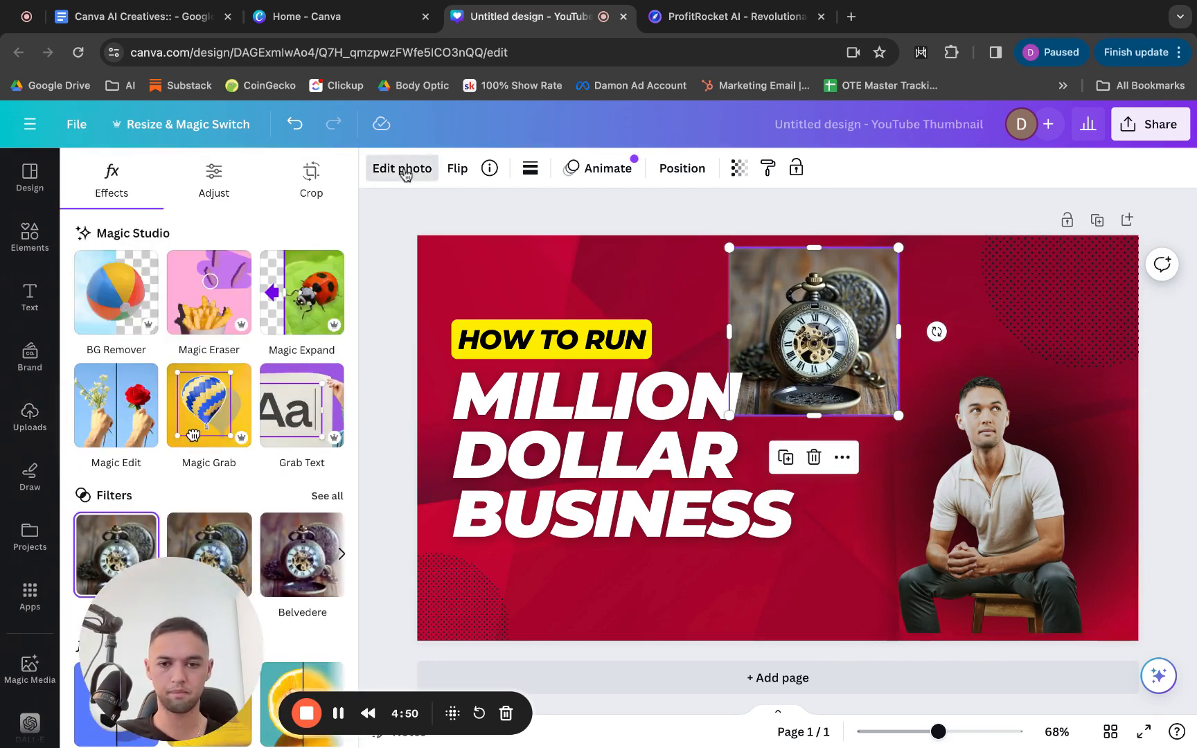
pyautogui.click(115, 286)
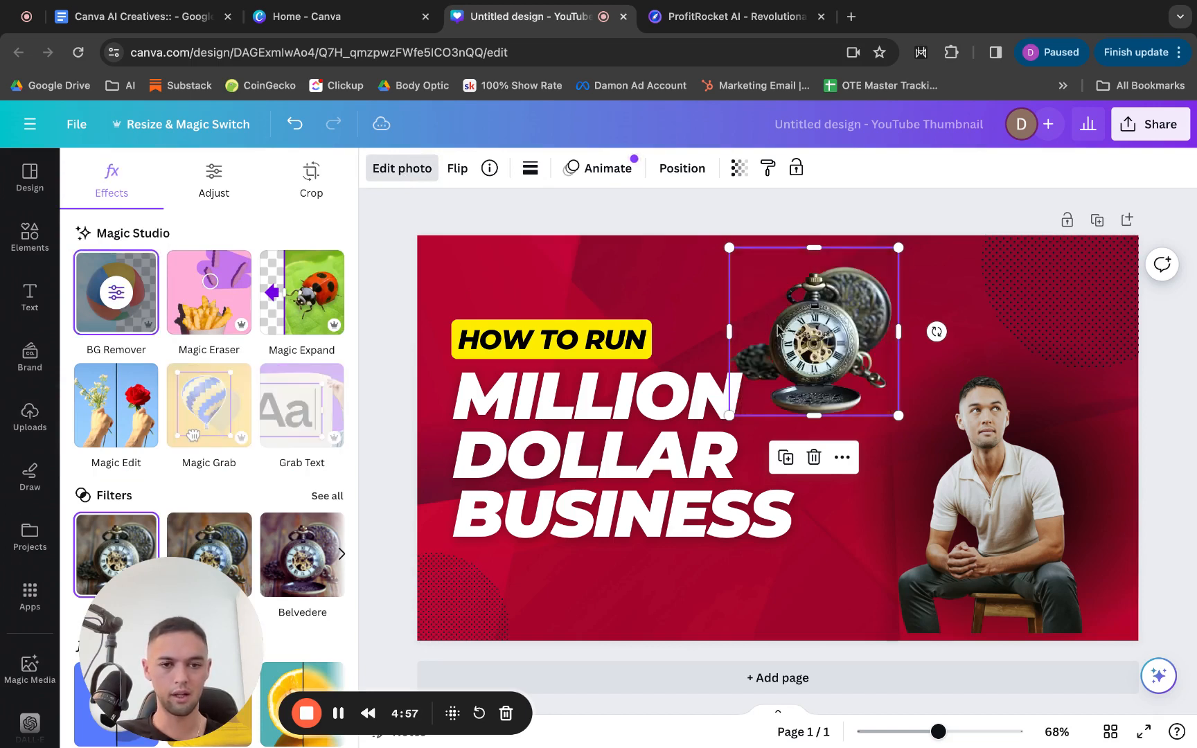
pyautogui.moveTo(840, 312); pyautogui.dragTo(873, 310)
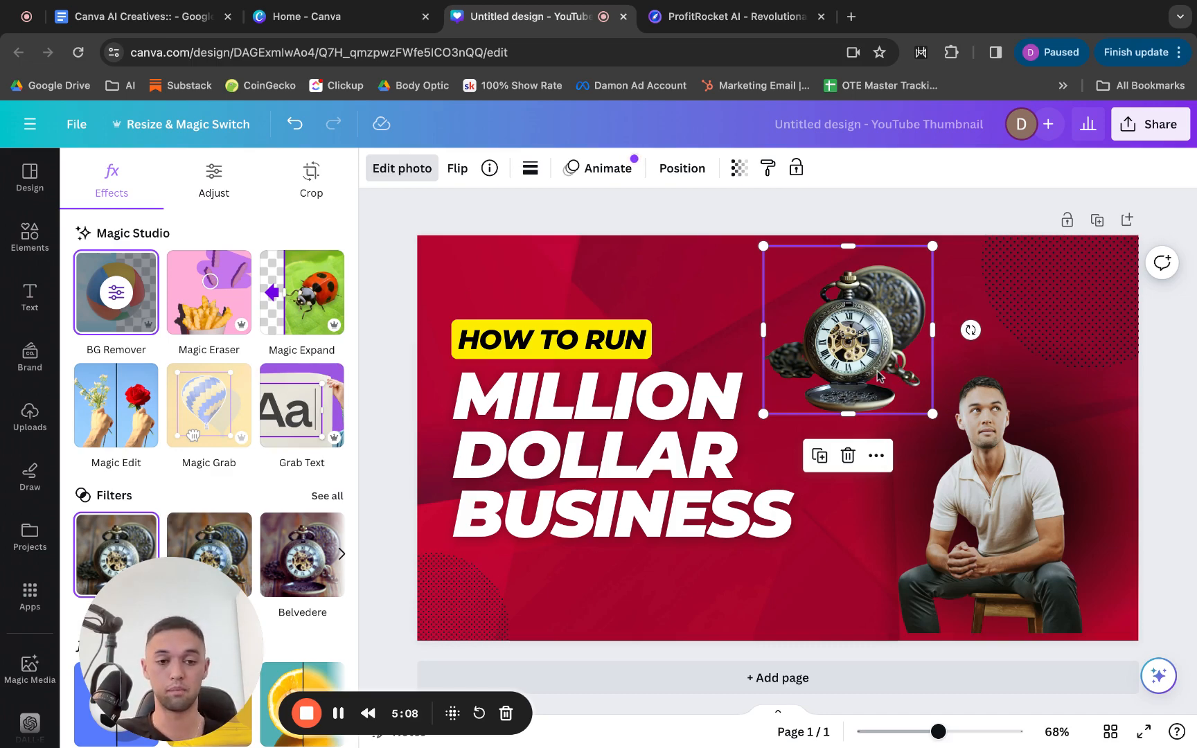
pyautogui.press('Delete')
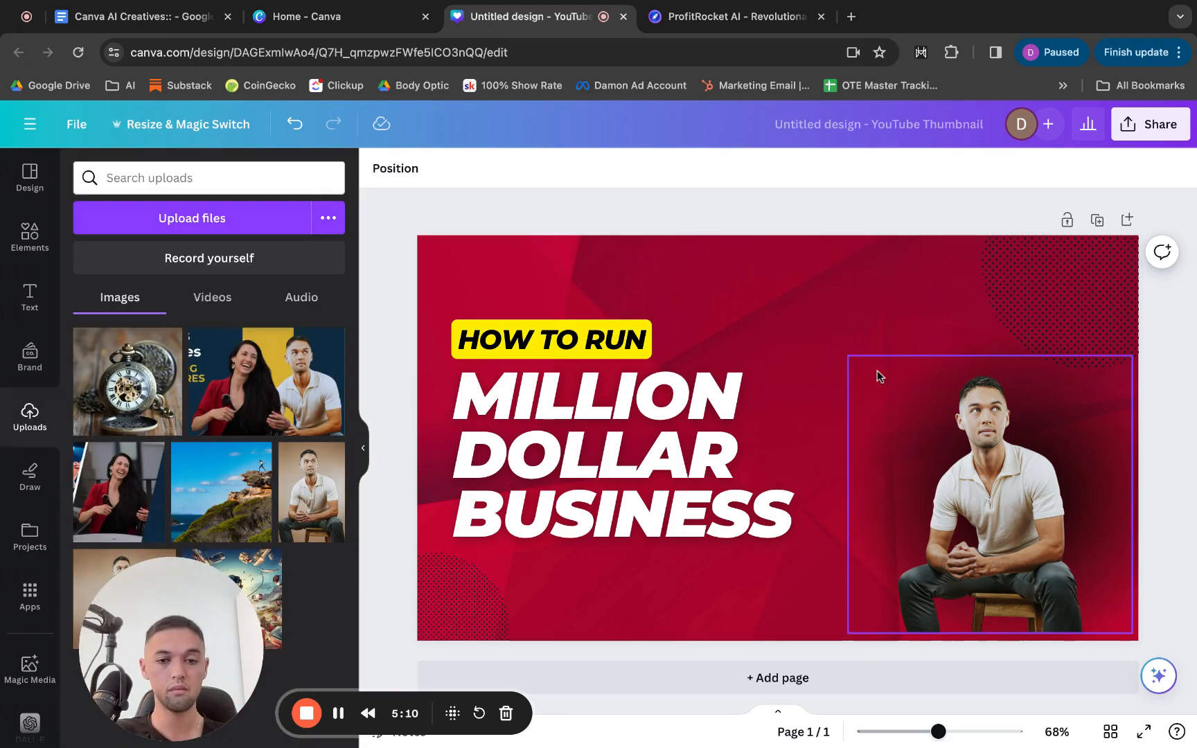
# - Delete all of the "MILLION DOLLAR BUSINESS" text from the large headline text box
pyautogui.click(588, 349)
pyautogui.click(566, 389)
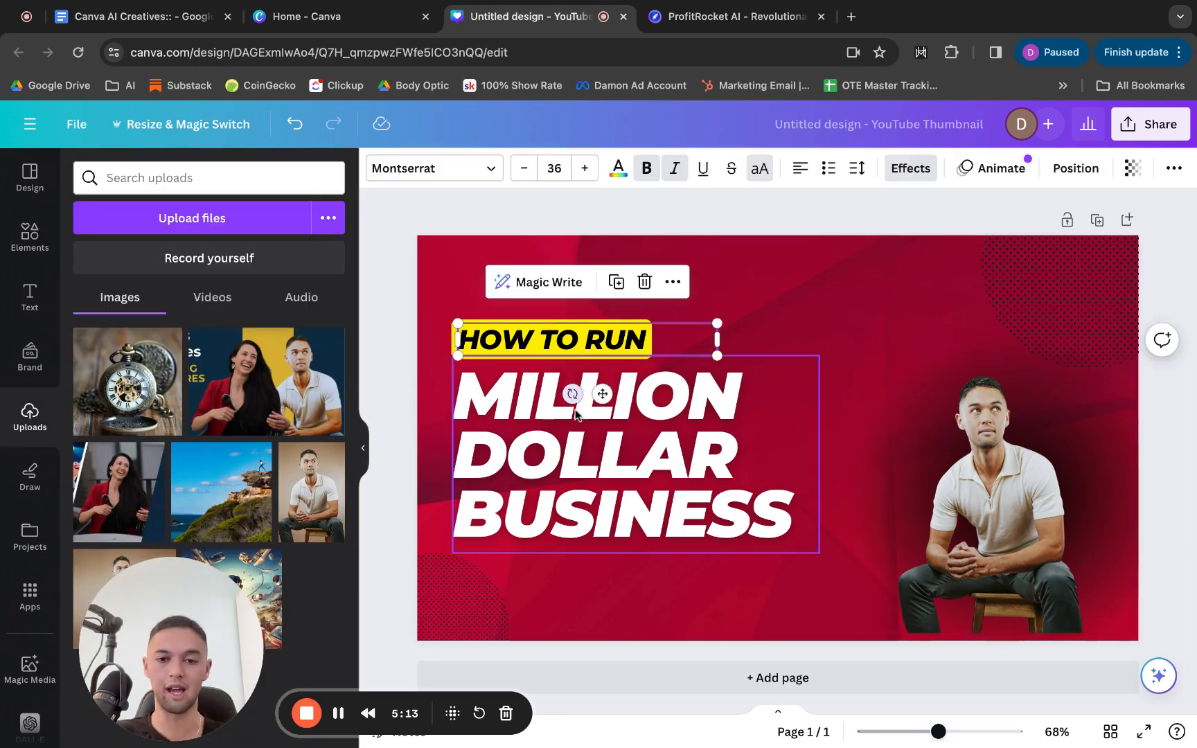
pyautogui.doubleClick(710, 528)
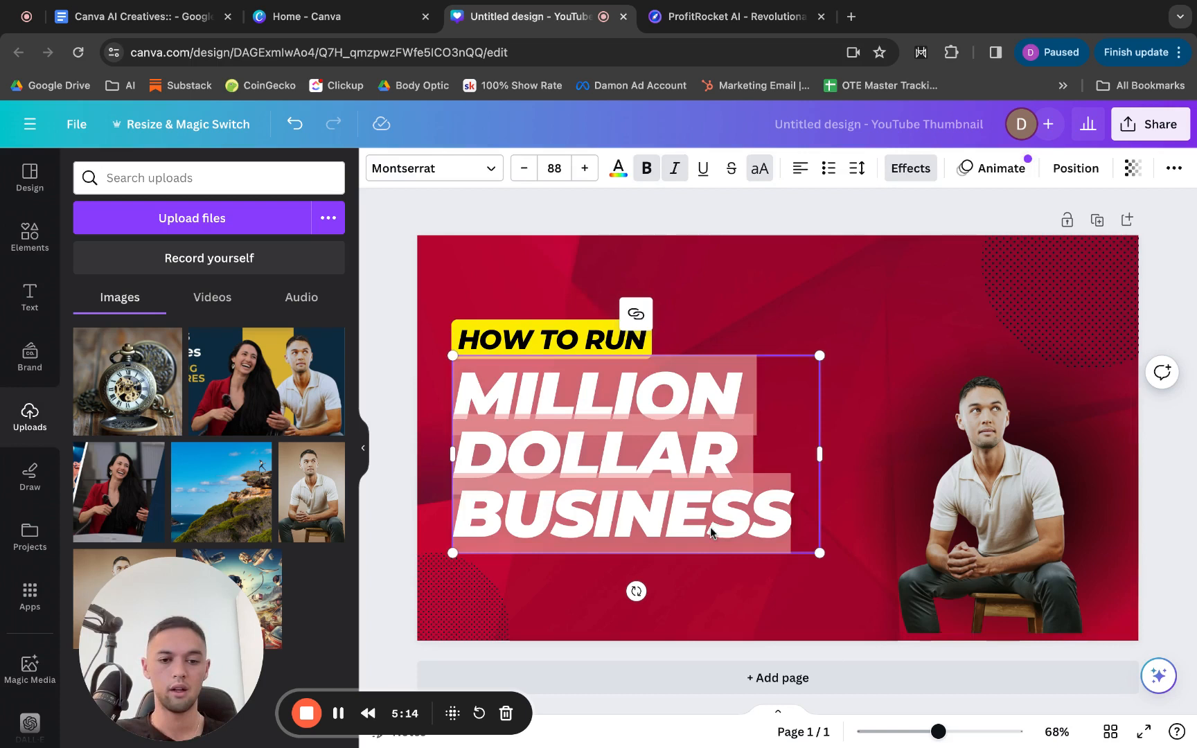
pyautogui.click(781, 523)
pyautogui.hotkey('shift', 'Left')
pyautogui.hotkey('shift', 'Left')
pyautogui.hotkey('shift', 'Left')
pyautogui.hotkey('shift', 'Left')
pyautogui.hotkey('shift', 'Left')
pyautogui.hotkey('shift', 'Left')
pyautogui.hotkey('shift', 'Left')
pyautogui.hotkey('shift', 'Left')
pyautogui.hotkey('shift', 'Left')
pyautogui.hotkey('shift', 'Left')
pyautogui.hotkey('shift', 'Left')
pyautogui.hotkey('shift', 'Left')
pyautogui.hotkey('shift', 'Left')
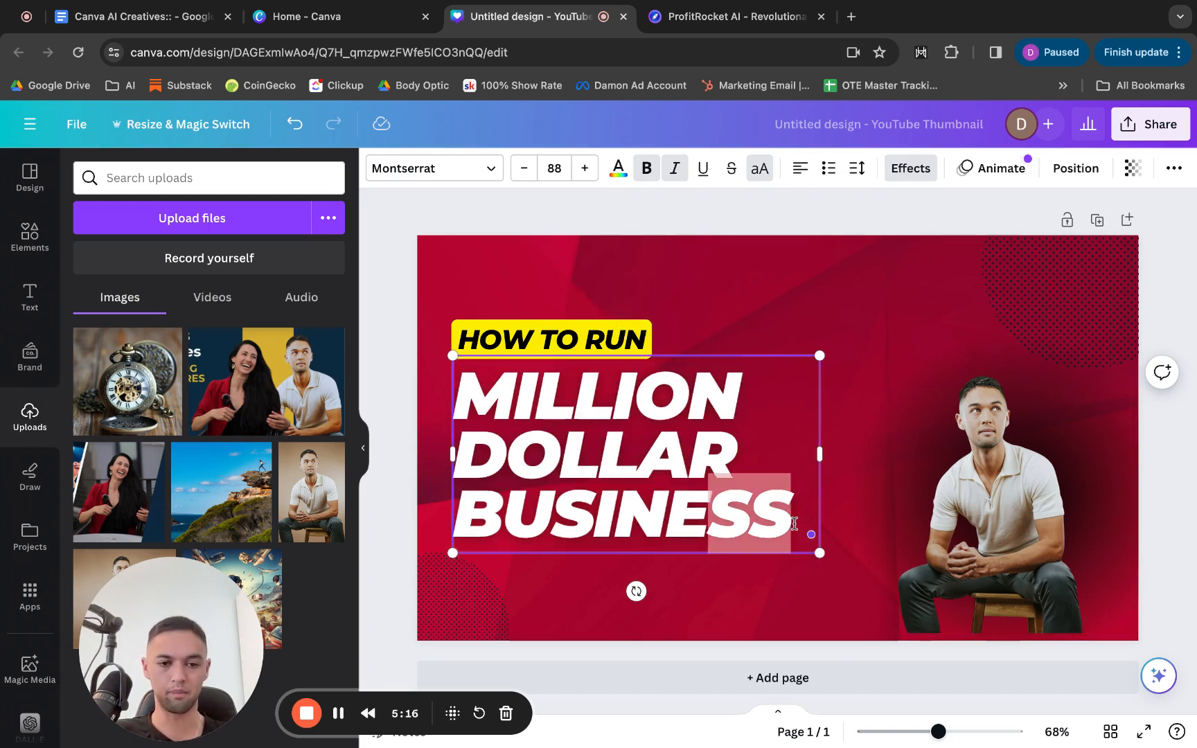
pyautogui.hotkey('shift', 'Left')
pyautogui.hotkey('shift', 'Left')
pyautogui.hotkey('shift', 'Left')
pyautogui.hotkey('shift', 'Left')
pyautogui.hotkey('shift', 'Left')
pyautogui.hotkey('shift', 'Left')
pyautogui.hotkey('shift', 'Left')
pyautogui.hotkey('shift', 'Left')
pyautogui.hotkey('shift', 'Left')
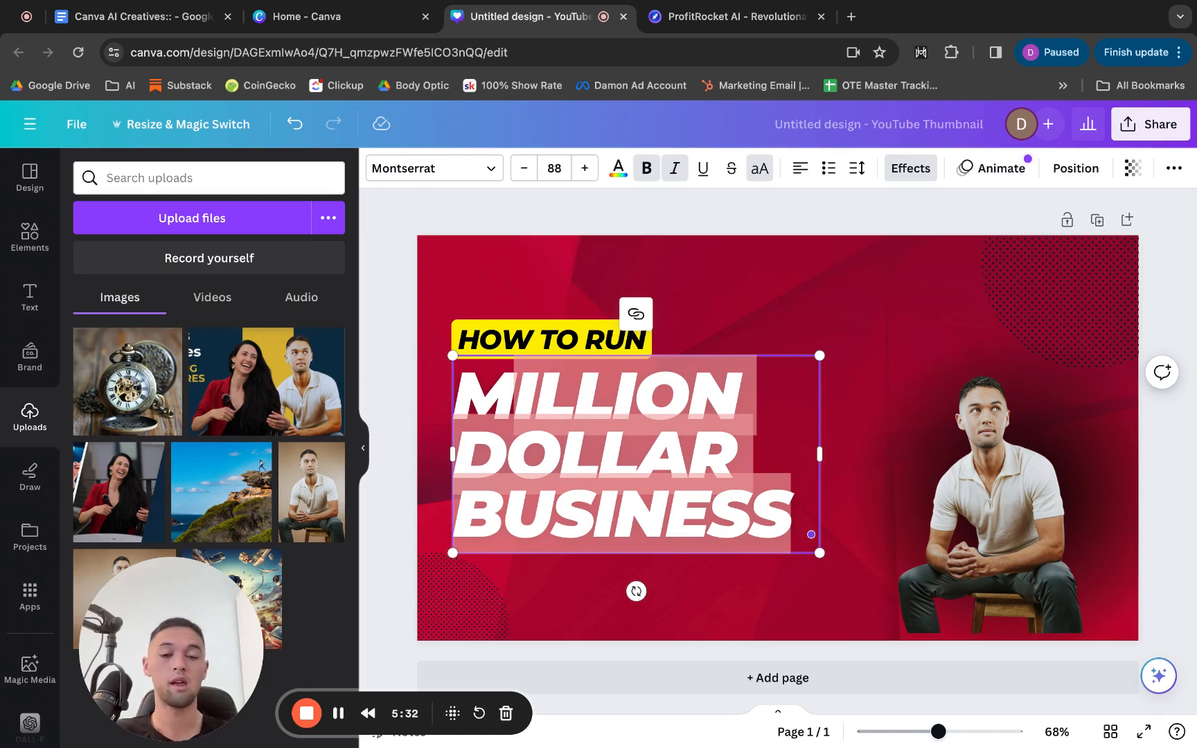
pyautogui.press('BackSpace')
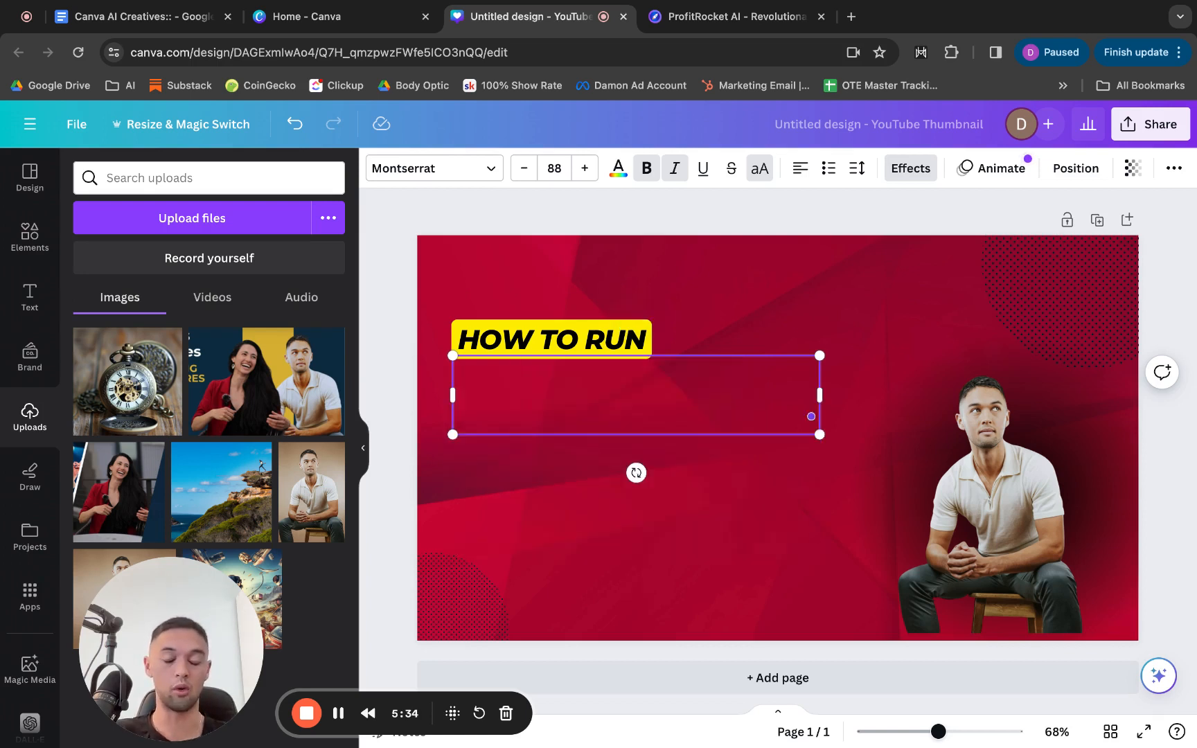
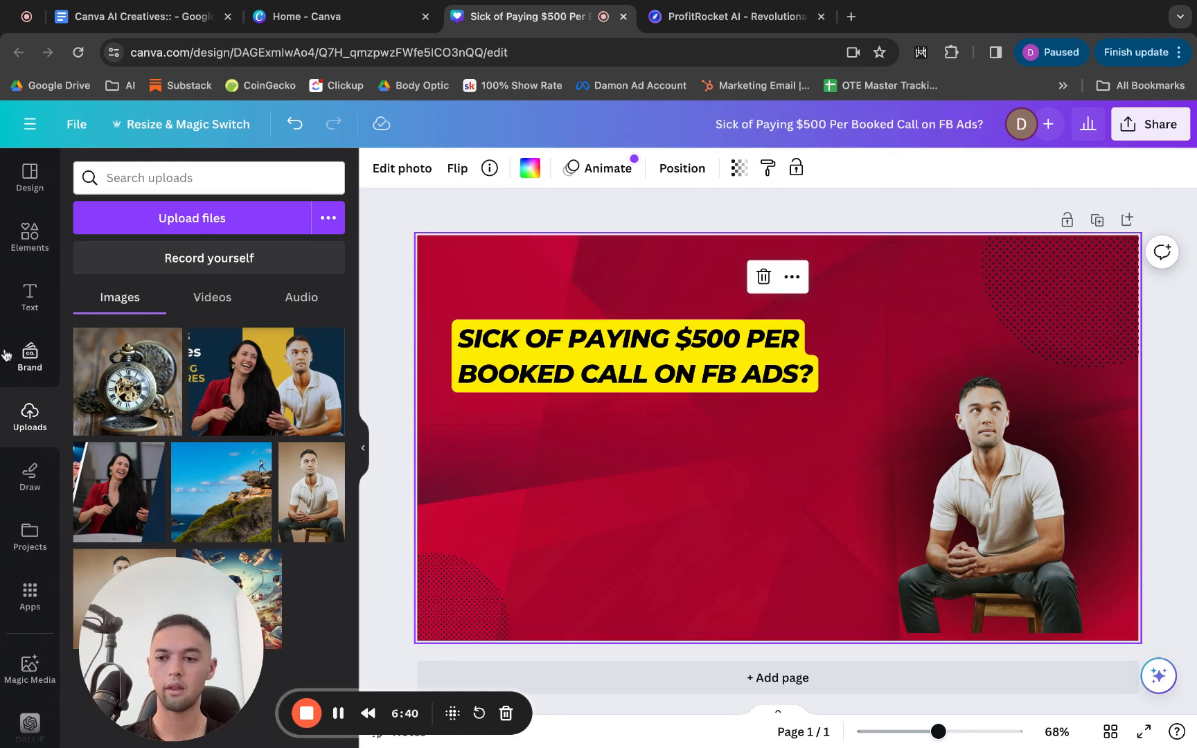
# - Add a heading text box to the design and clear its placeholder text
pyautogui.click(29, 298)
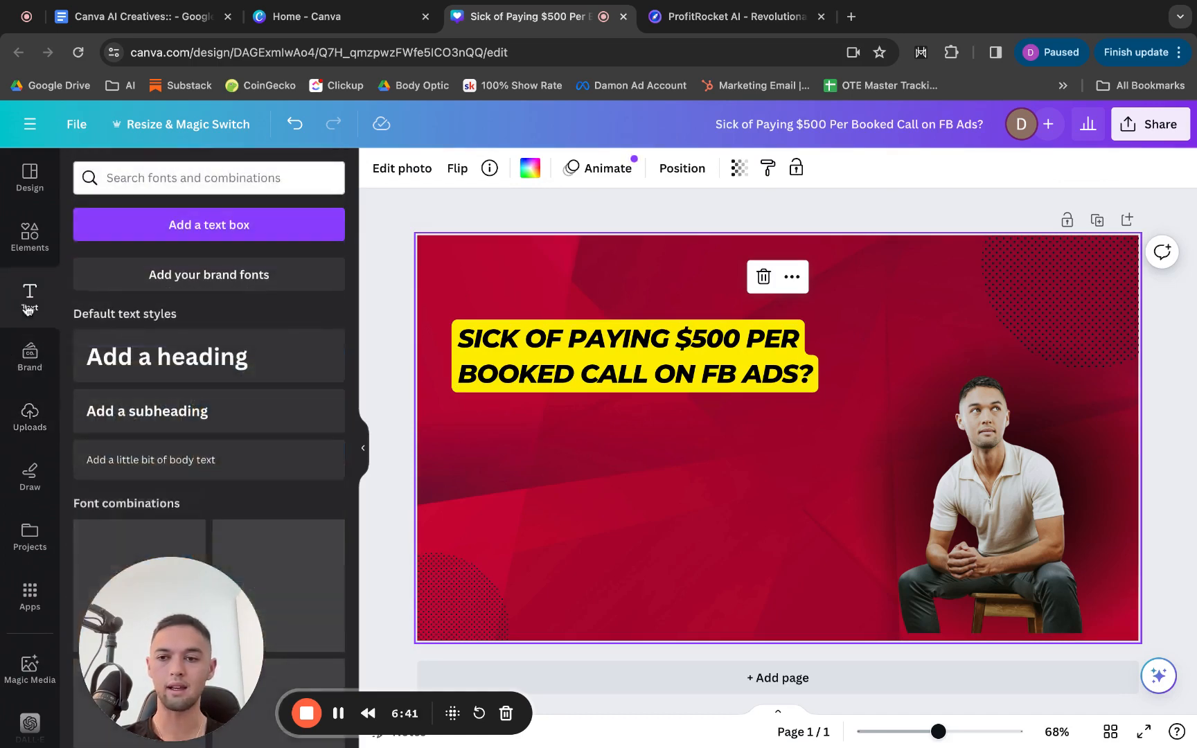
pyautogui.click(188, 372)
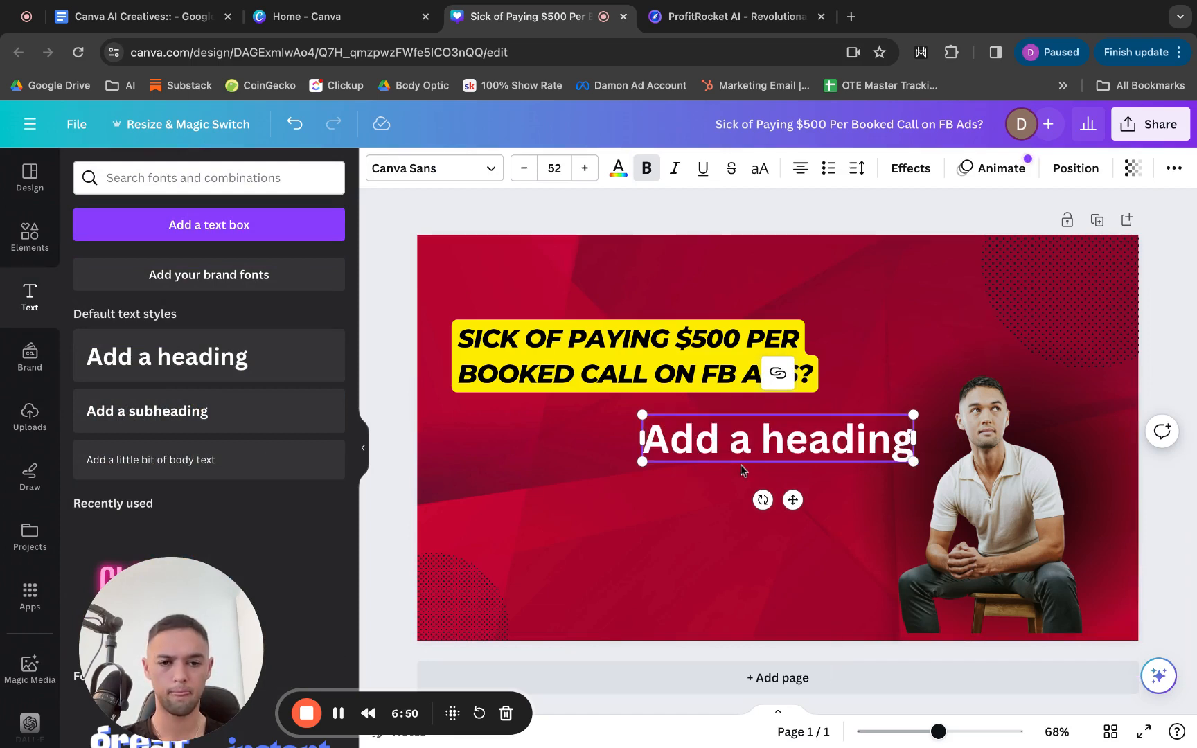
pyautogui.click(741, 441)
pyautogui.press('Right')
pyautogui.press('Right')
pyautogui.press('Right')
pyautogui.press('Right')
pyautogui.press('Right')
pyautogui.press('Right')
pyautogui.press('Right')
pyautogui.press('Right')
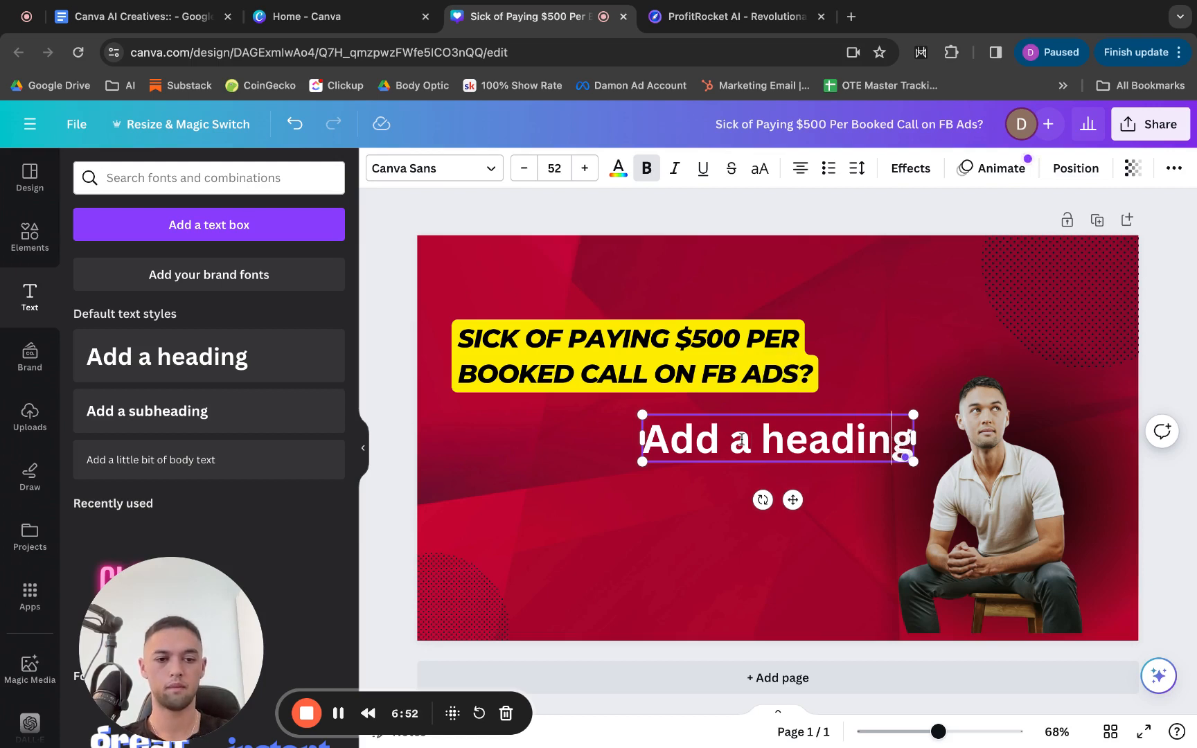
pyautogui.press('BackSpace')
pyautogui.press('BackSpace')
pyautogui.press('BackSpace')
pyautogui.press('BackSpace')
pyautogui.press('BackSpace')
pyautogui.press('BackSpace')
pyautogui.press('BackSpace')
pyautogui.press('BackSpace')
pyautogui.press('BackSpace')
pyautogui.press('BackSpace')
pyautogui.press('BackSpace')
pyautogui.press('BackSpace')
pyautogui.press('BackSpace')
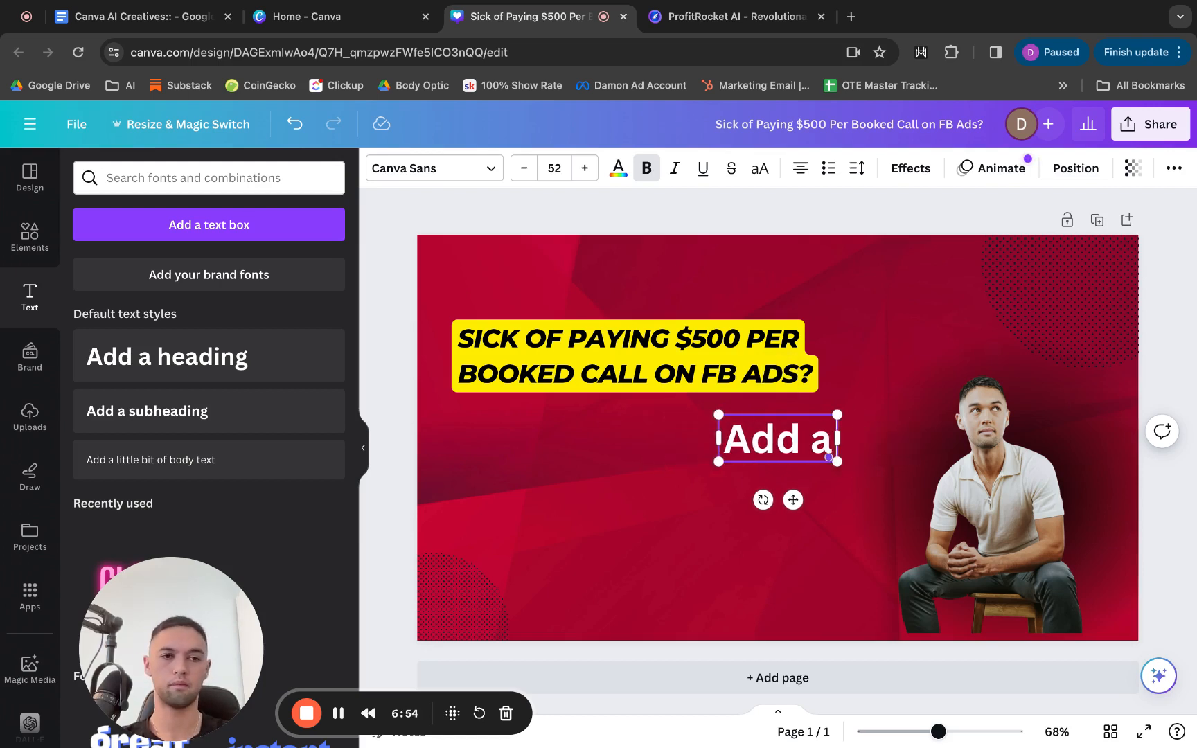
# - Enter "Here's the 30 Second Secret To Cut Your Cost Per Booked Call In Half" as the heading text
pyautogui.write("Here's")
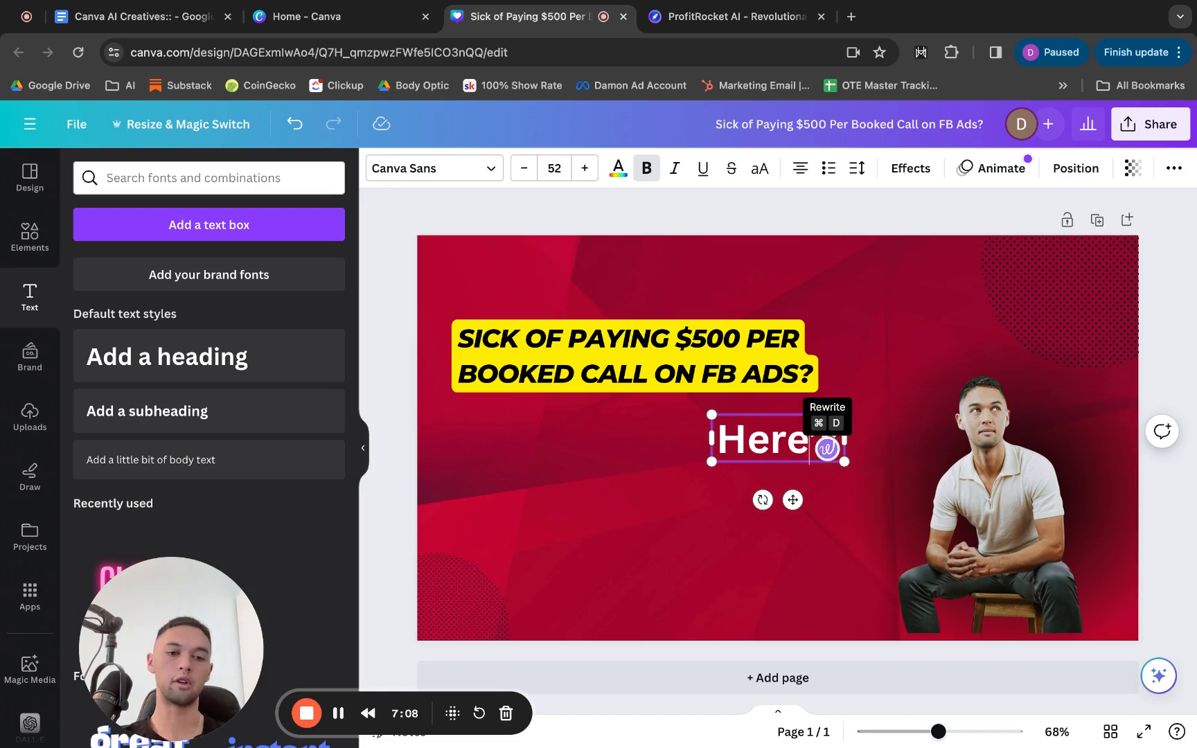
pyautogui.write('the')
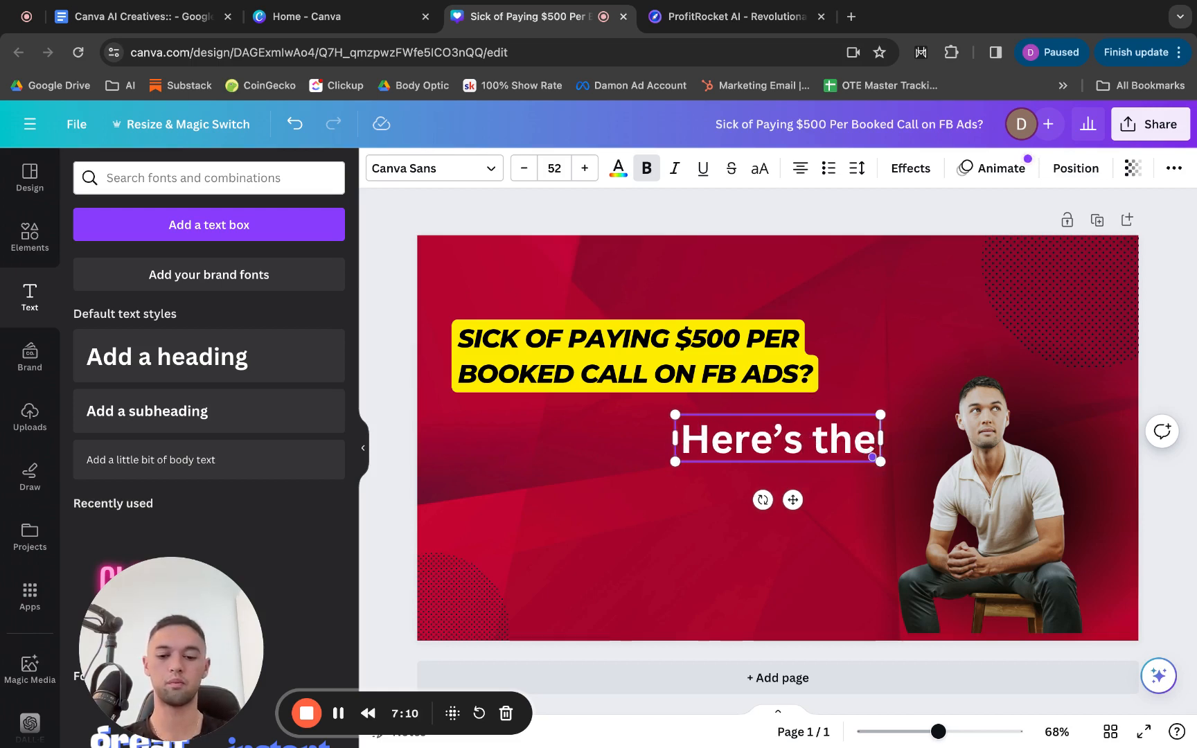
pyautogui.write(' 30 Second Secret To')
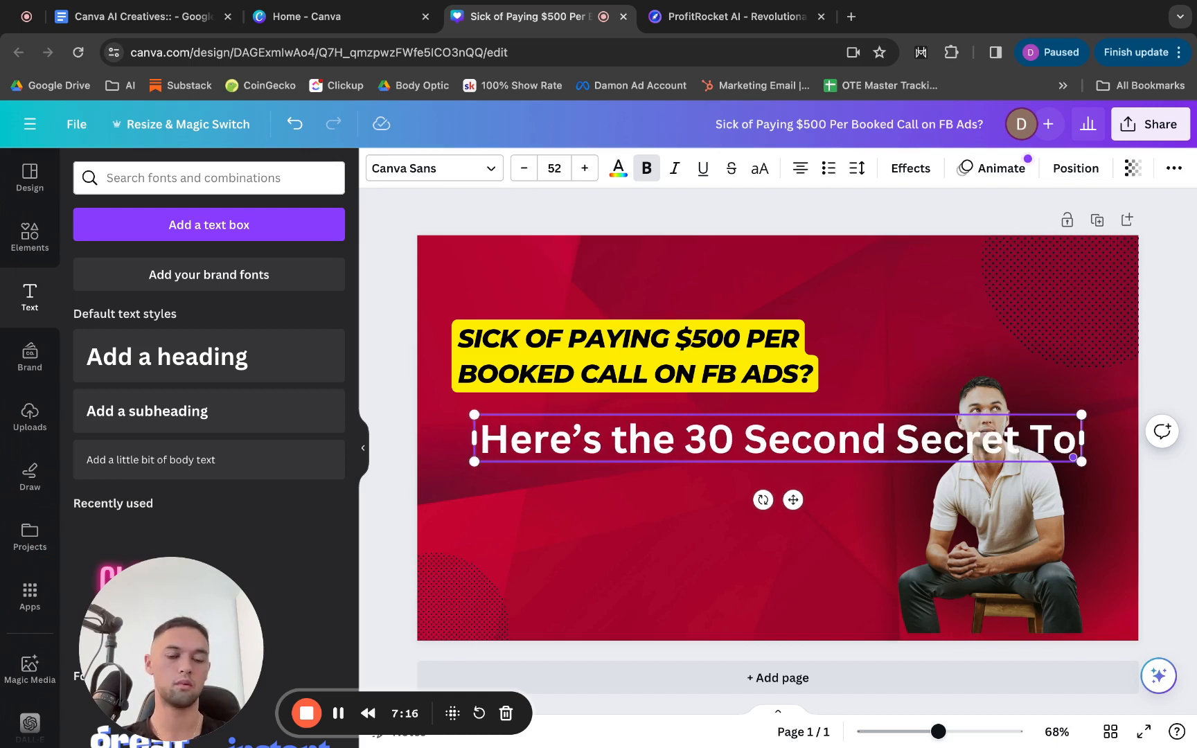
pyautogui.write(' Cut')
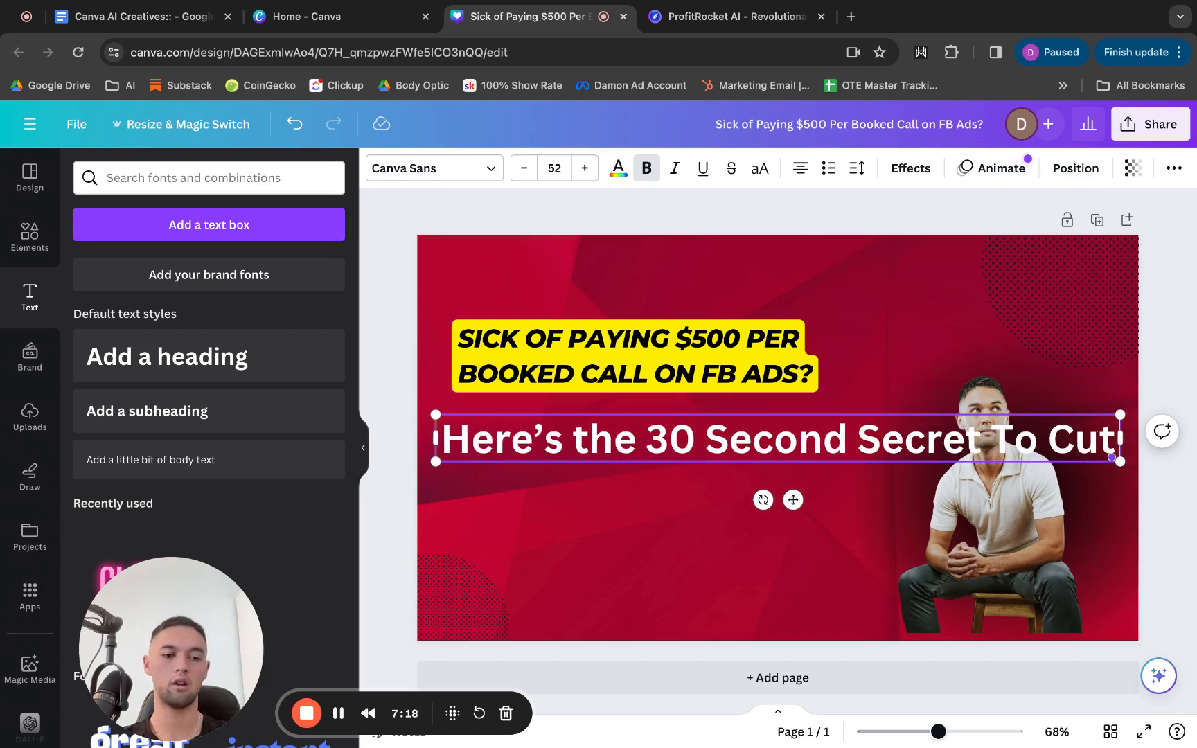
pyautogui.write(' Your Cost Per Book')
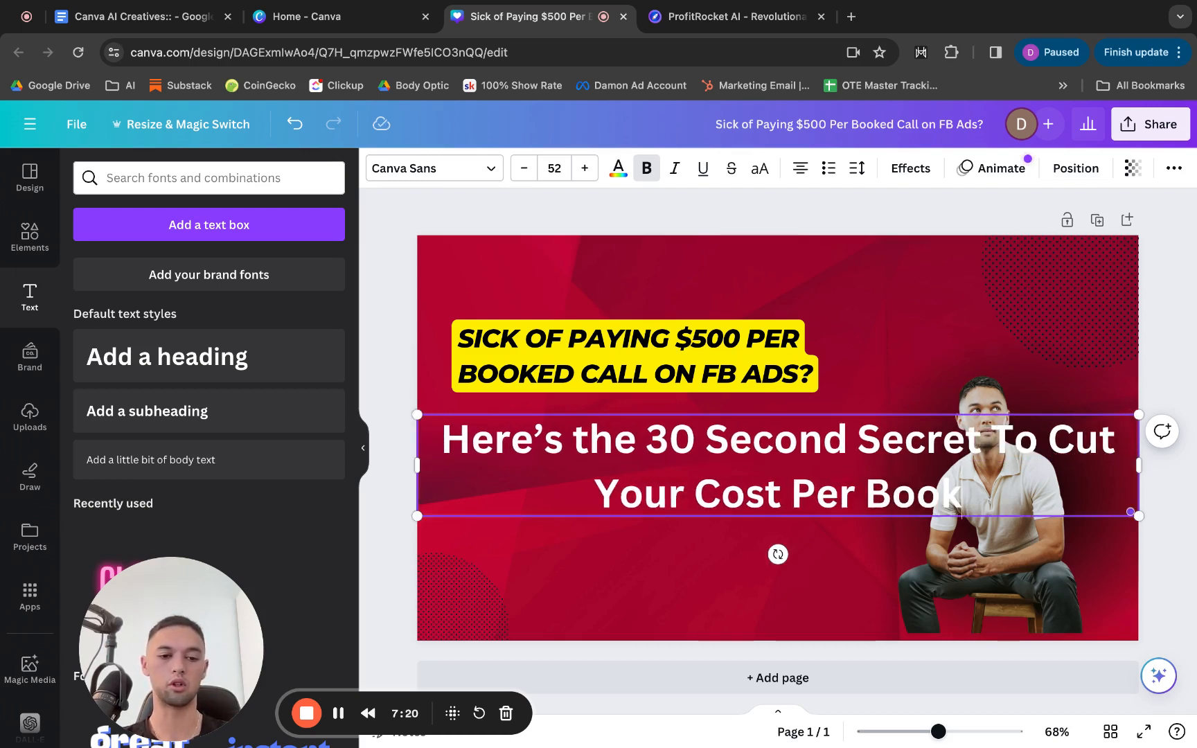
pyautogui.write('ed Call In Half')
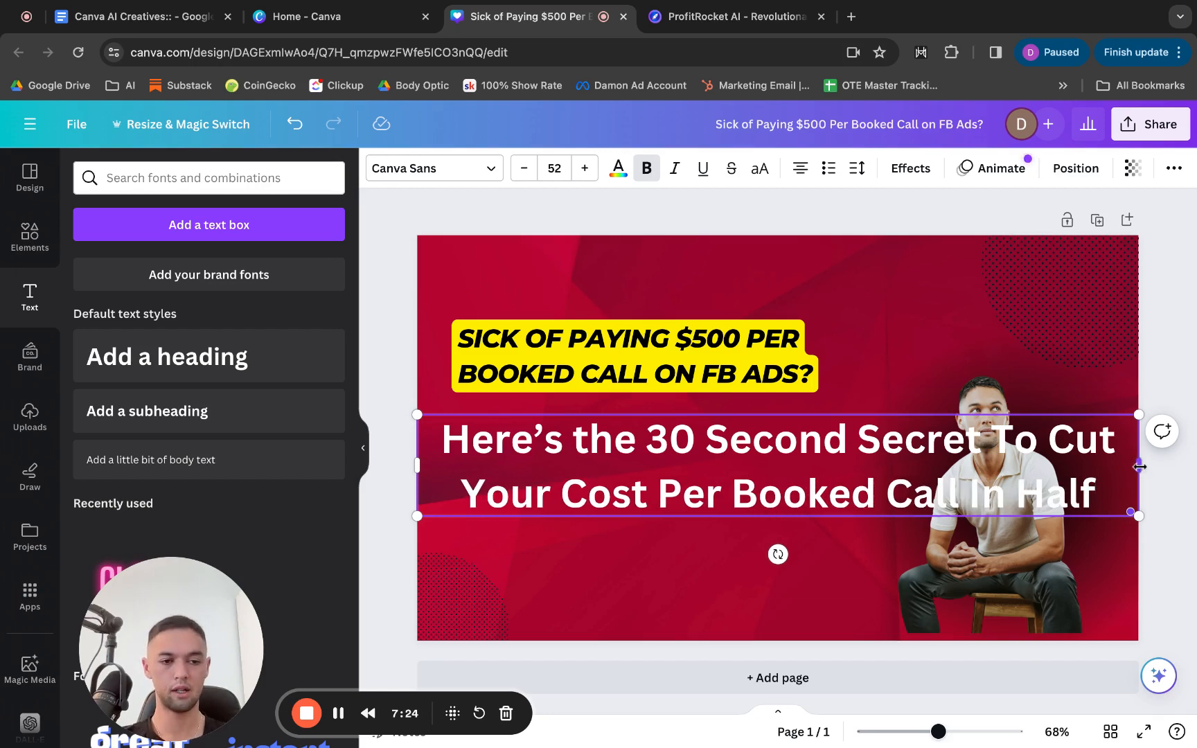
# - Narrow the heading's text box to about 785 px so it clears the portrait, and reduce its font size to 35
pyautogui.moveTo(1138, 465); pyautogui.dragTo(858, 466)
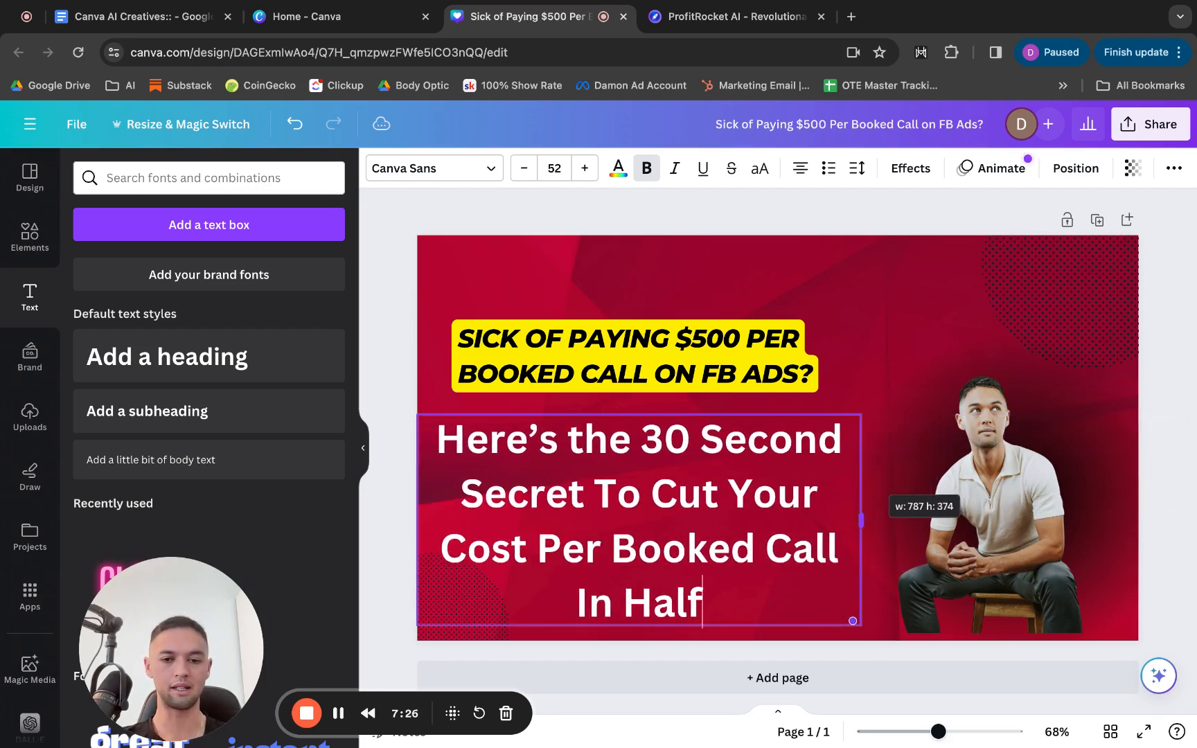
pyautogui.click(746, 602)
pyautogui.press('super+a')
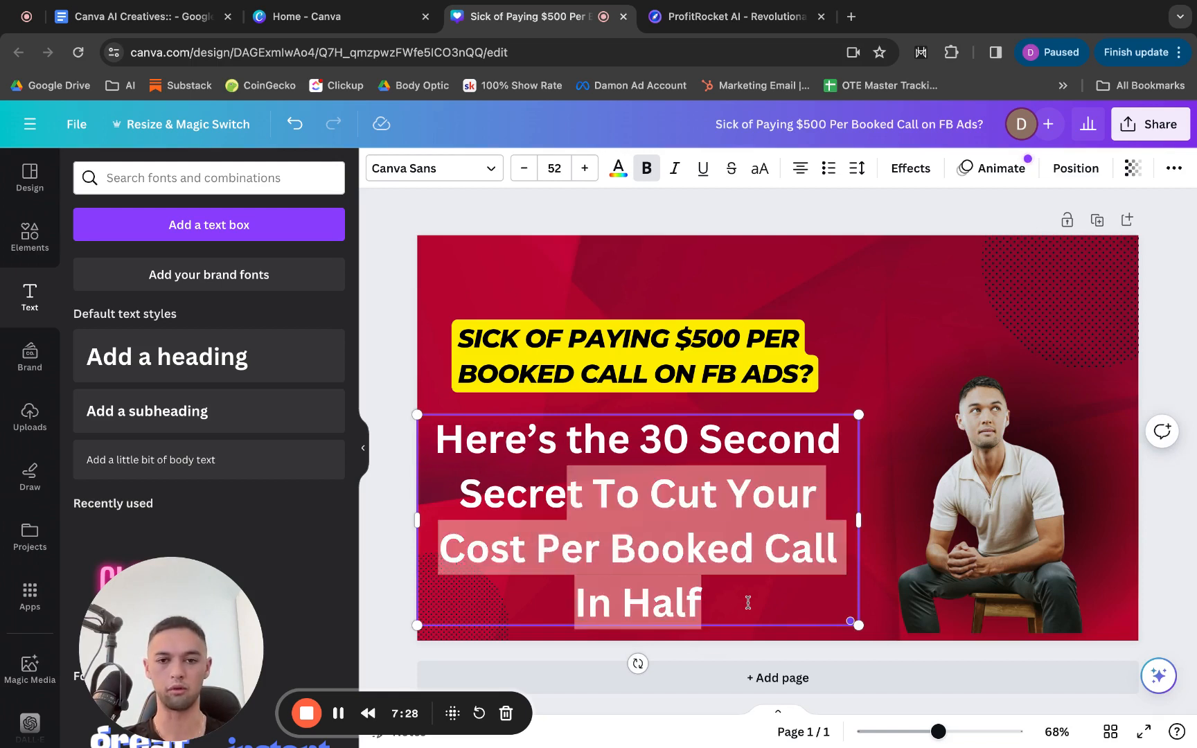
pyautogui.click(524, 169)
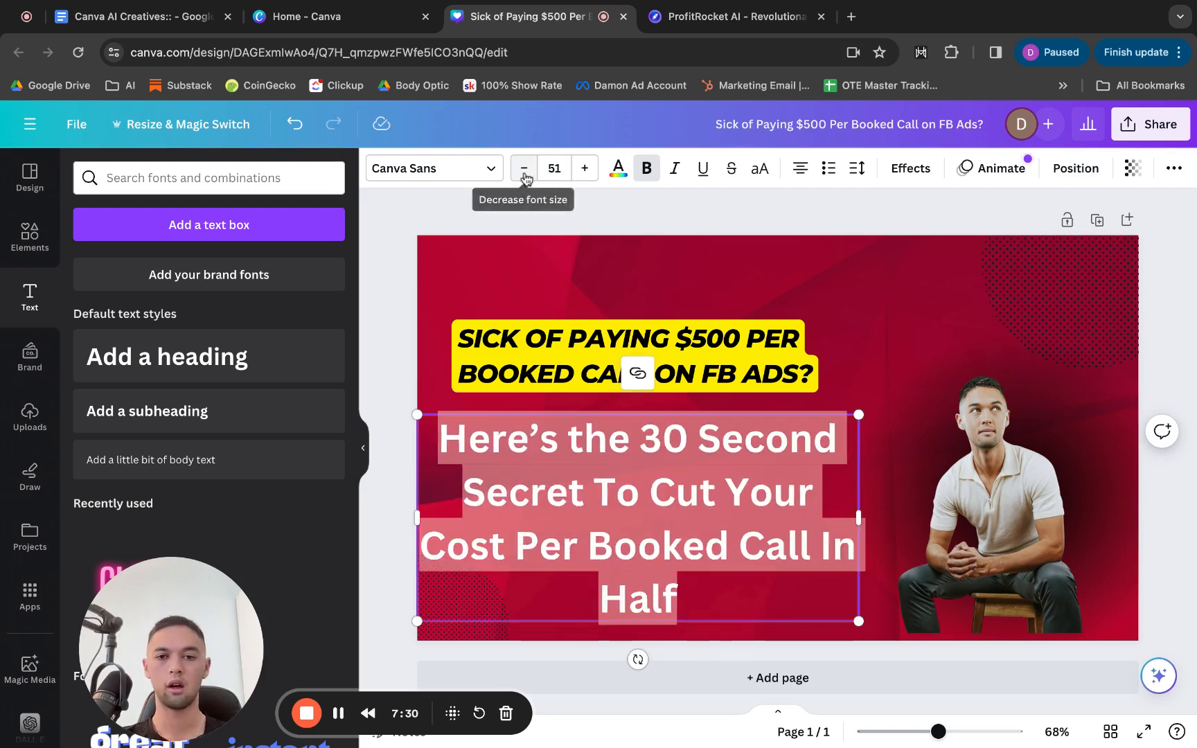
pyautogui.click(524, 169)
pyautogui.click(525, 169)
pyautogui.click(524, 169)
pyautogui.click(524, 169)
pyautogui.click(524, 169)
pyautogui.click(524, 169)
pyautogui.click(524, 169)
pyautogui.click(524, 169)
pyautogui.click(525, 169)
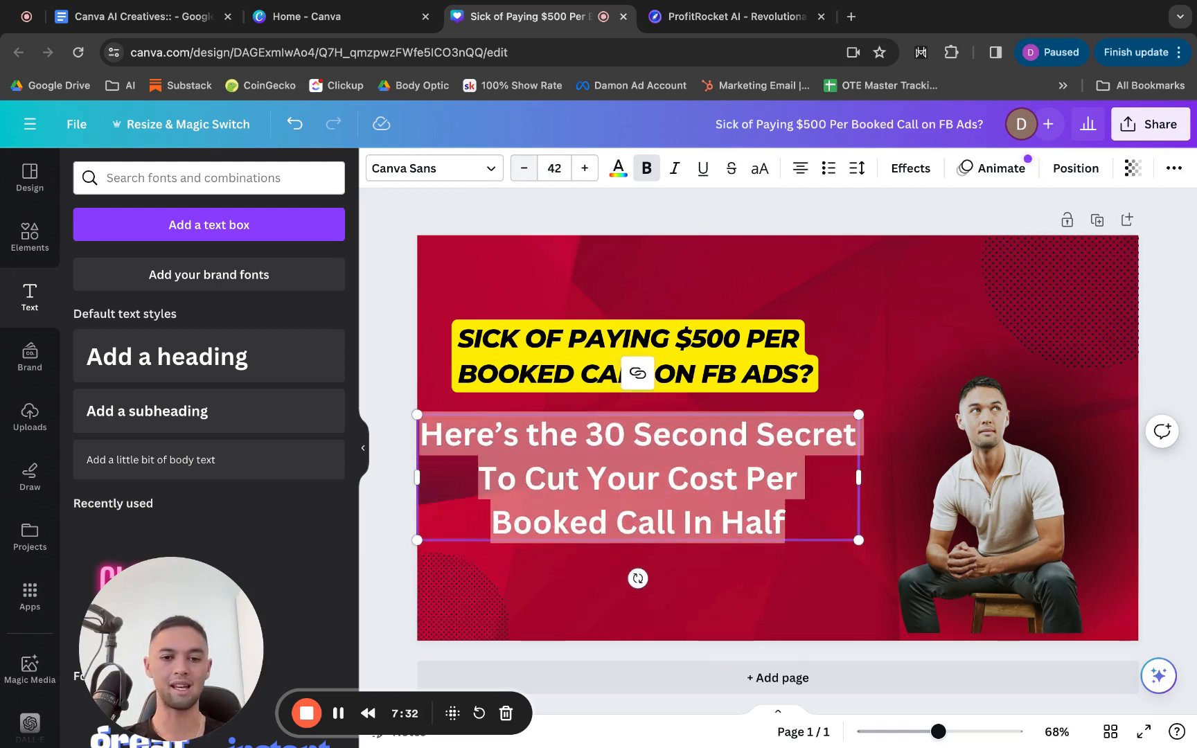
pyautogui.click(524, 169)
pyautogui.click(524, 169)
pyautogui.click(524, 169)
pyautogui.click(524, 169)
pyautogui.click(524, 169)
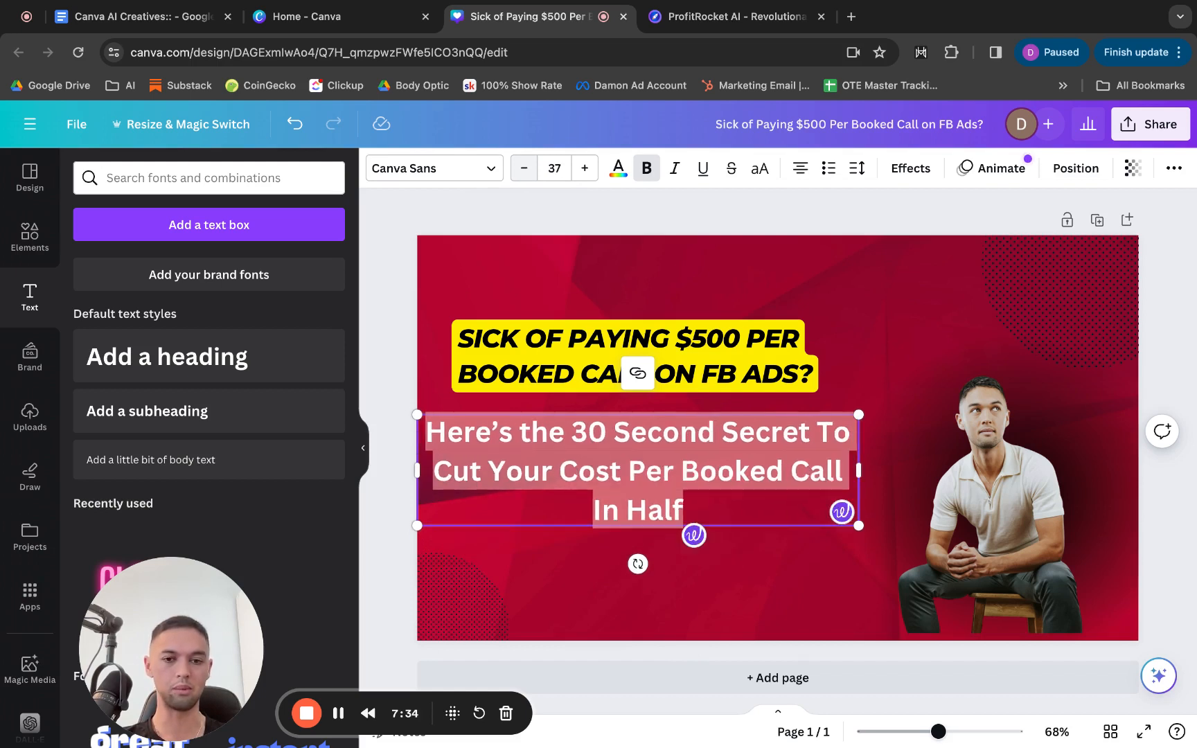
pyautogui.click(525, 169)
pyautogui.click(524, 169)
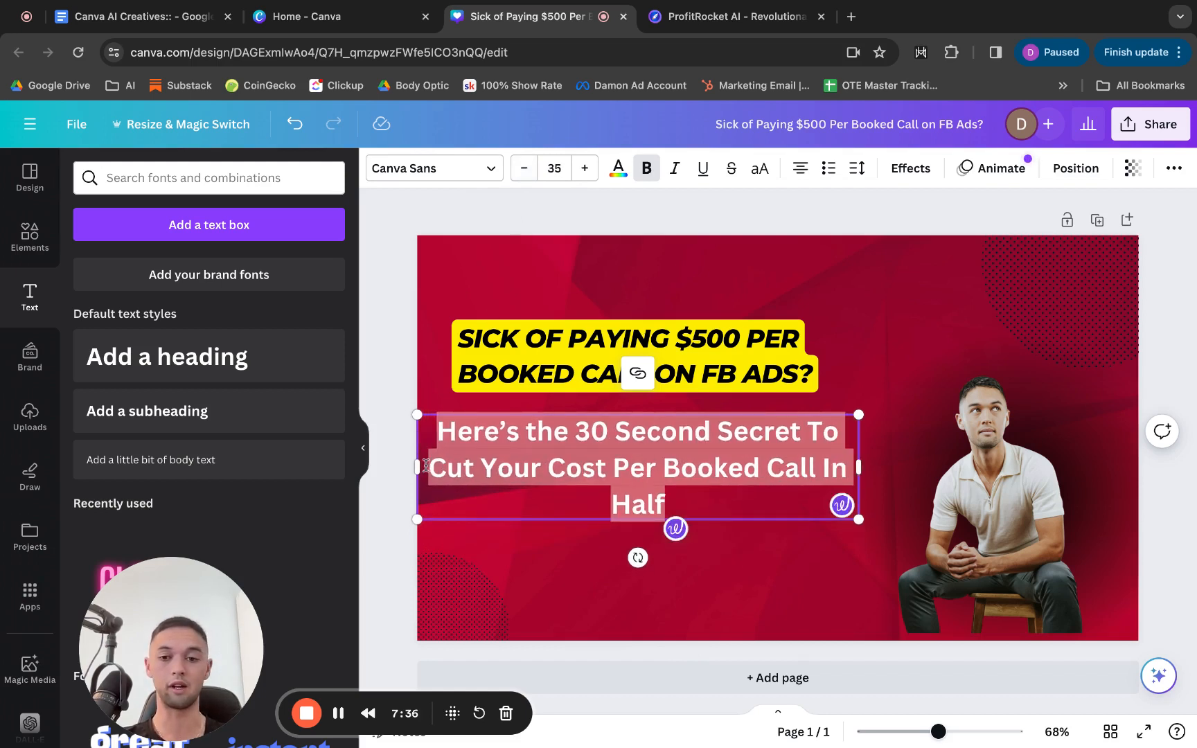
# - Narrow the white heading's text box from both sides so it matches the width of the yellow headline above it
pyautogui.moveTo(416, 469); pyautogui.dragTo(451, 468)
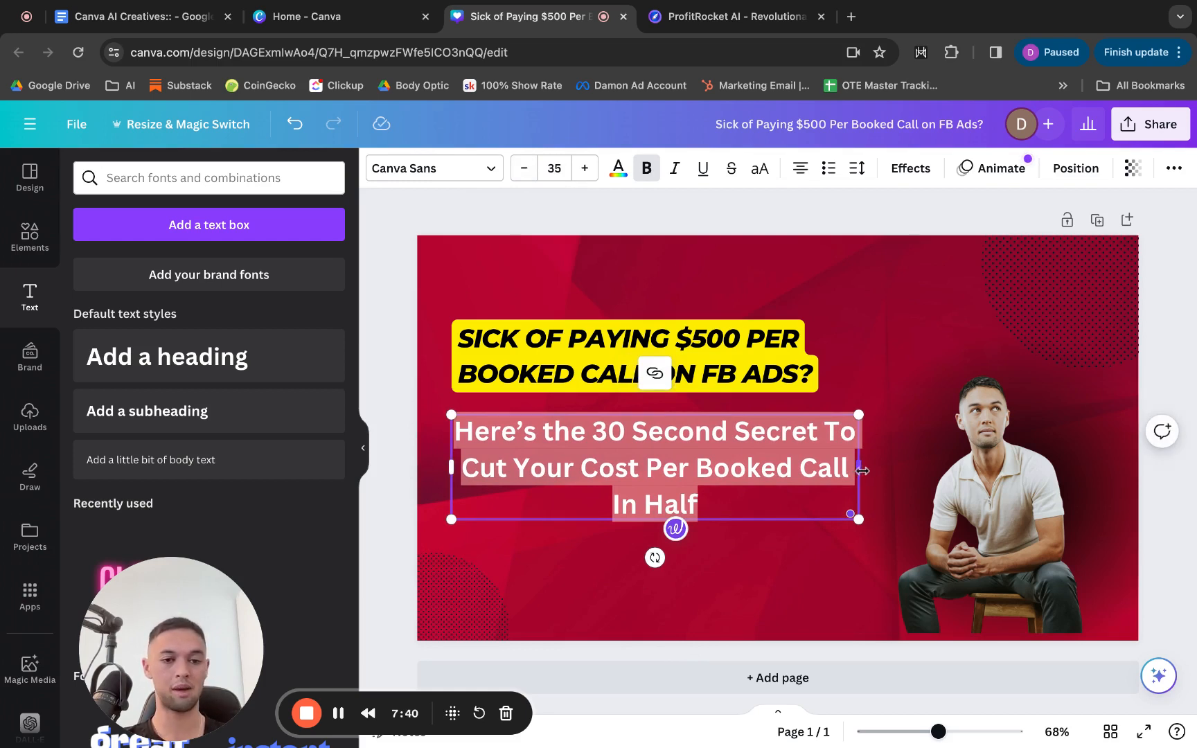
pyautogui.moveTo(862, 470); pyautogui.dragTo(814, 471)
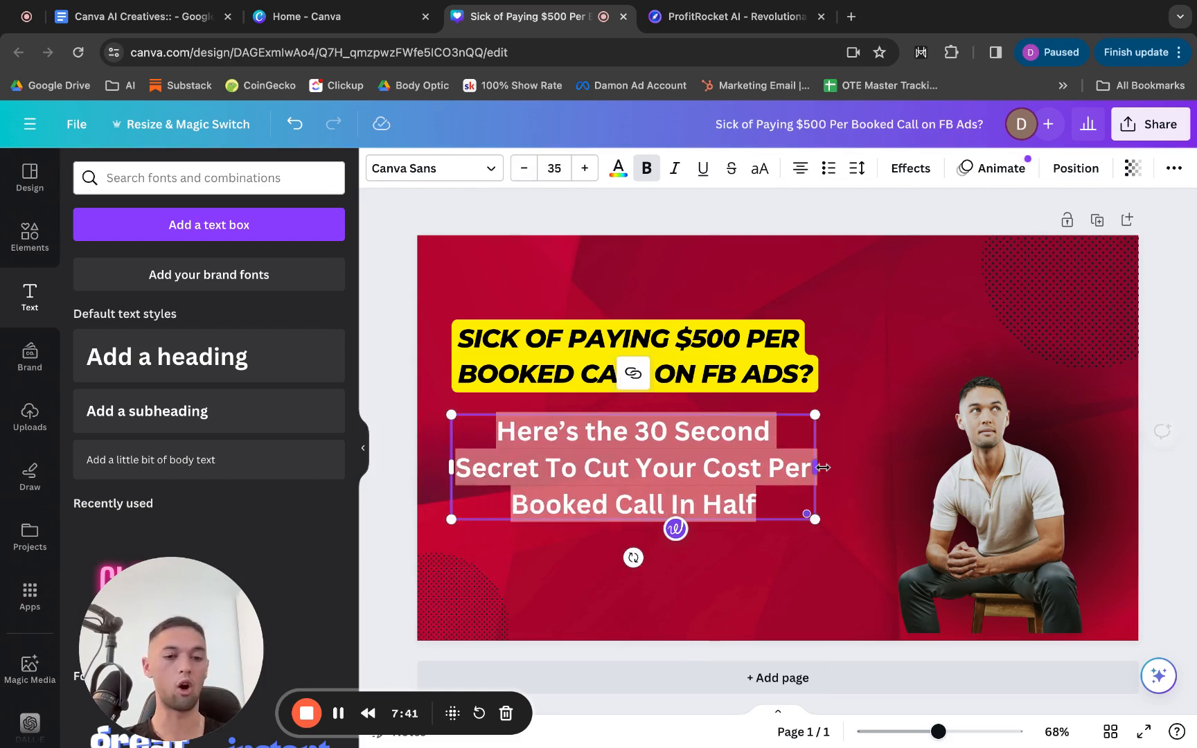
pyautogui.click(825, 586)
# - Widen the yellow headline's text box slightly toward the portrait, keeping its text on two lines
pyautogui.click(782, 359)
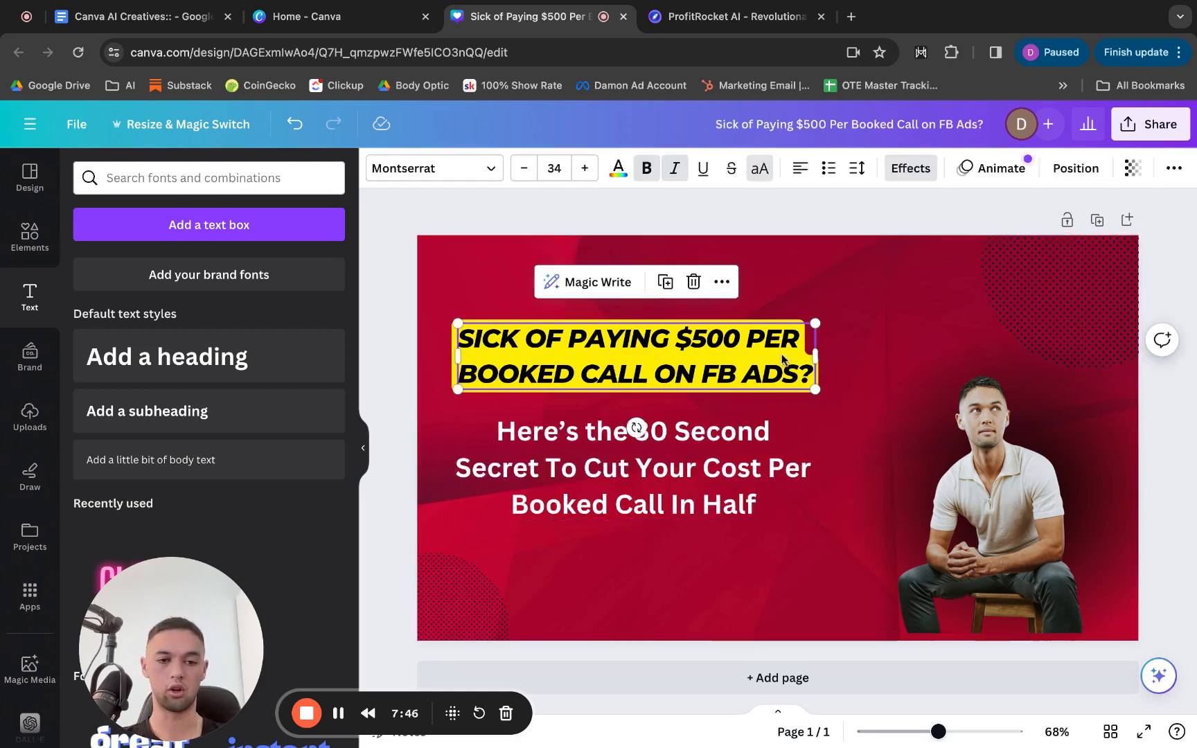
pyautogui.moveTo(816, 358); pyautogui.dragTo(833, 356)
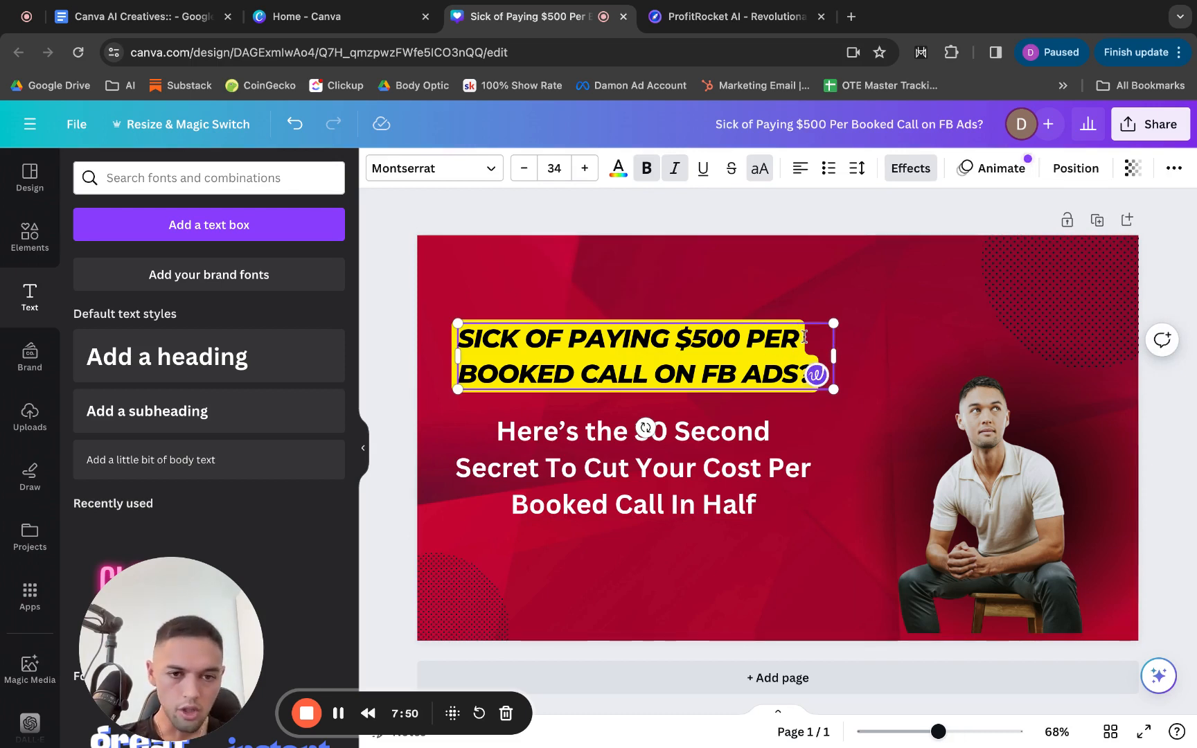
pyautogui.click(526, 305)
pyautogui.click(609, 342)
pyautogui.moveTo(609, 343)
pyautogui.mouseDown()
pyautogui.moveTo(673, 340)
pyautogui.moveTo(609, 342)
pyautogui.mouseUp()
pyautogui.click(670, 478)
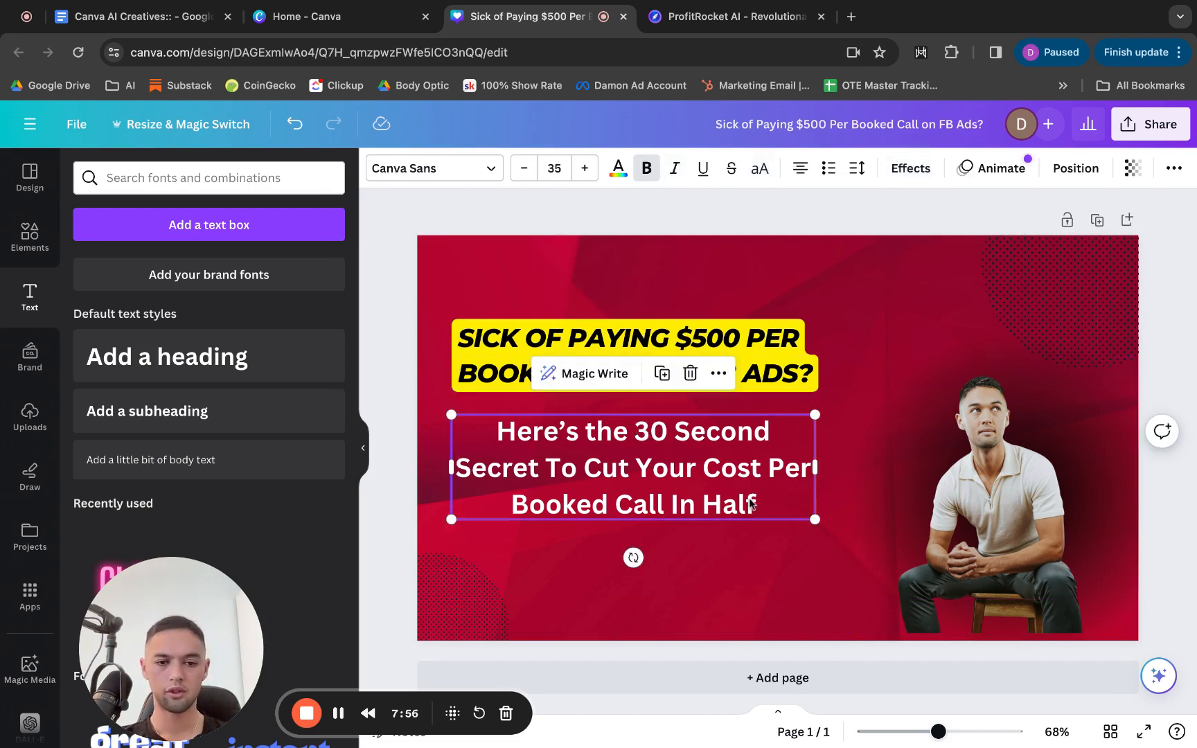
pyautogui.click(803, 578)
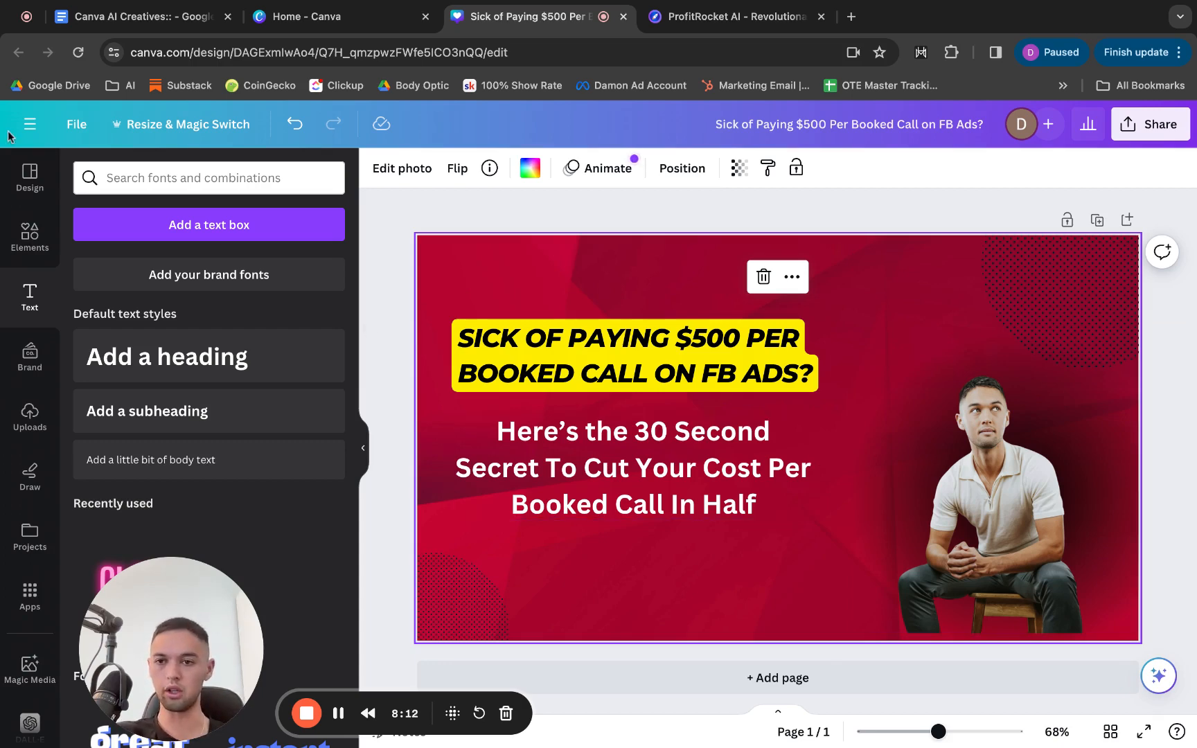
# - Leave the thumbnail design for the Canva home page and open Magic Studio
pyautogui.click(30, 182)
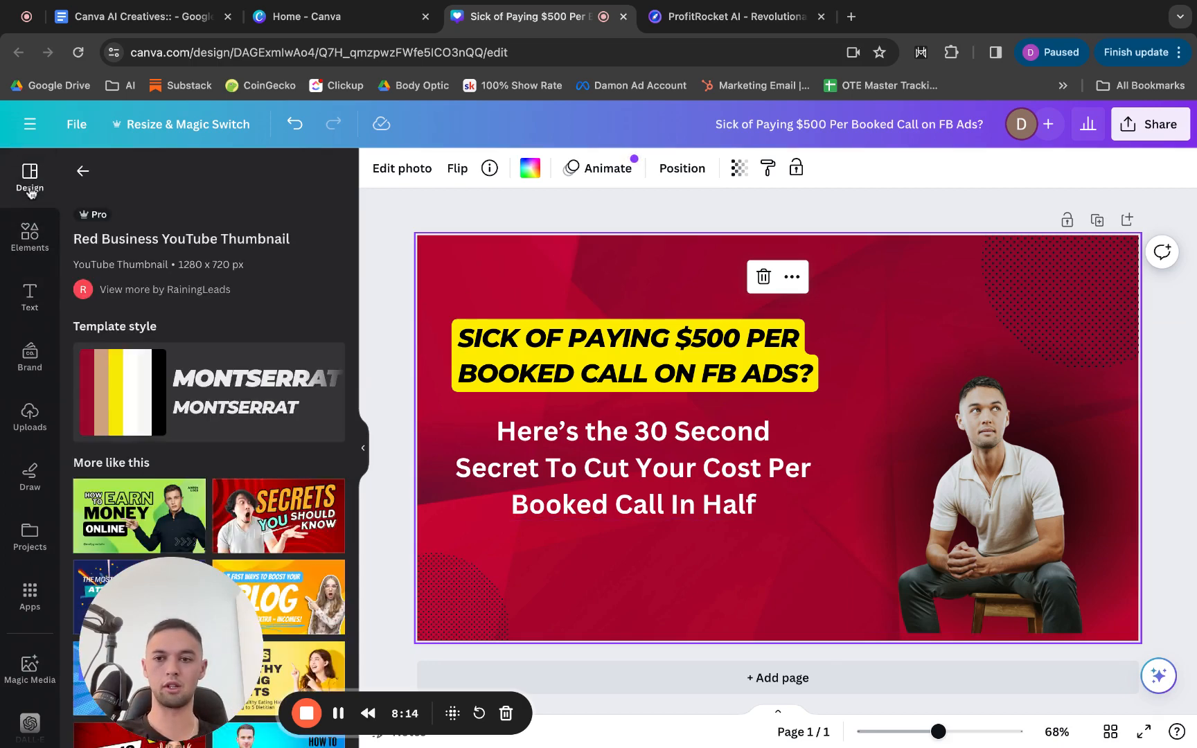
pyautogui.click(29, 124)
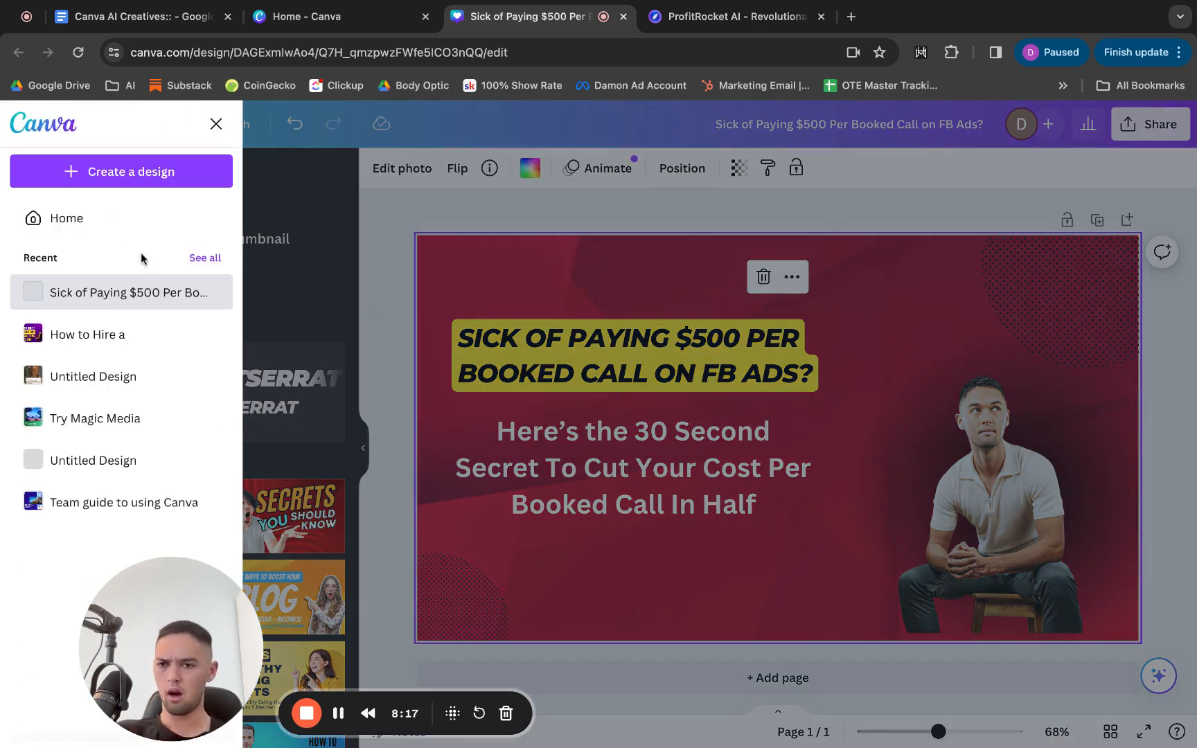
pyautogui.click(110, 227)
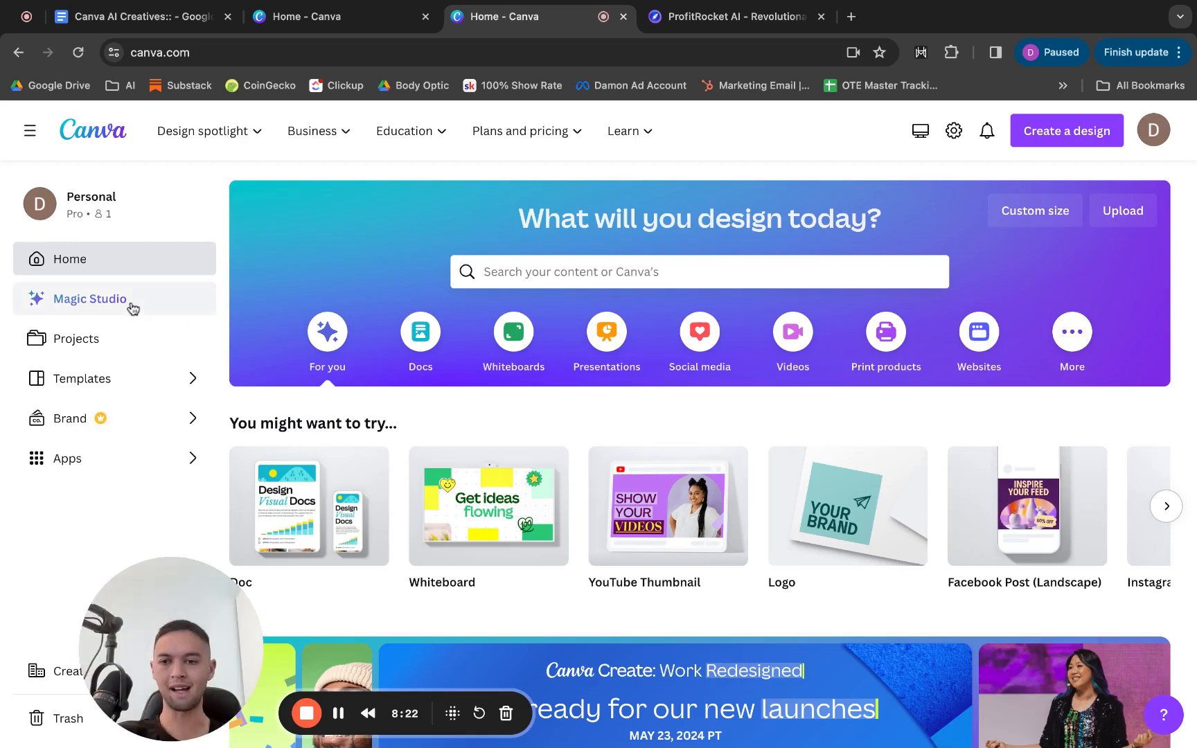
pyautogui.click(132, 308)
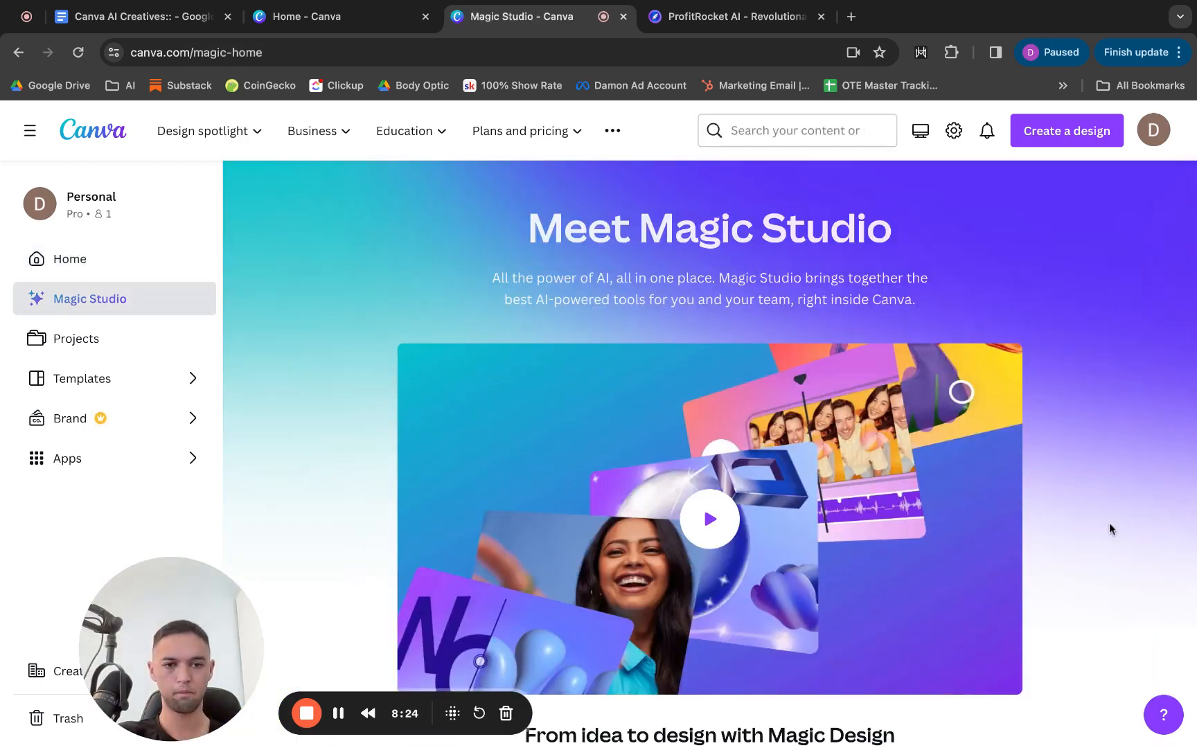
# - Browse the Magic Studio tools from Magic Design to Magic Morph and view the Resize & Magic Switch introduction
pyautogui.scroll(-8, 1127, 520)
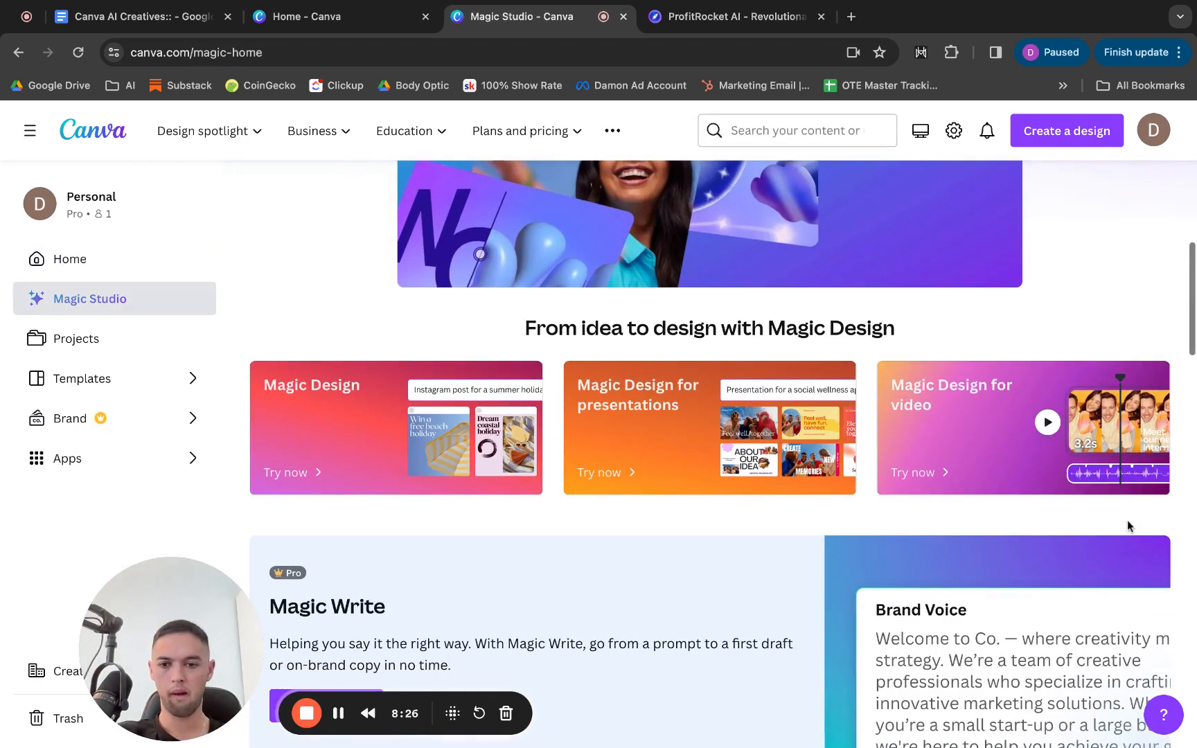
pyautogui.scroll(-2, 1015, 489)
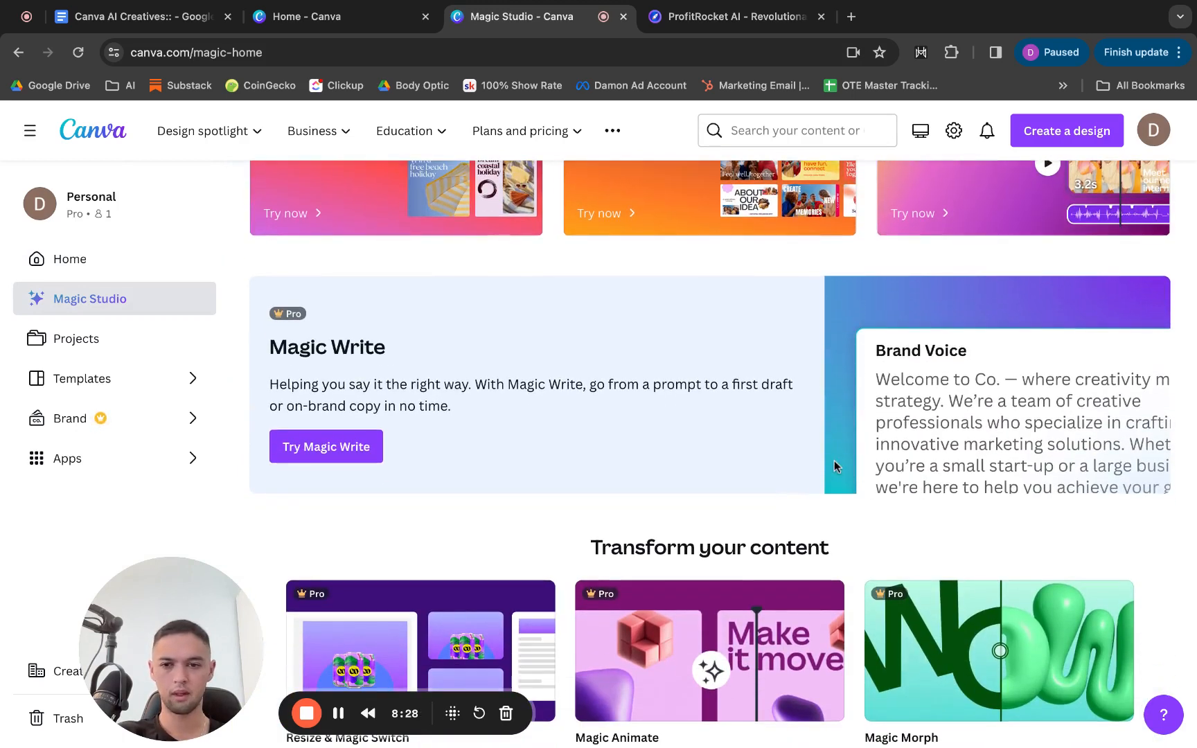
pyautogui.scroll(-1, 834, 462)
pyautogui.scroll(-1, 834, 465)
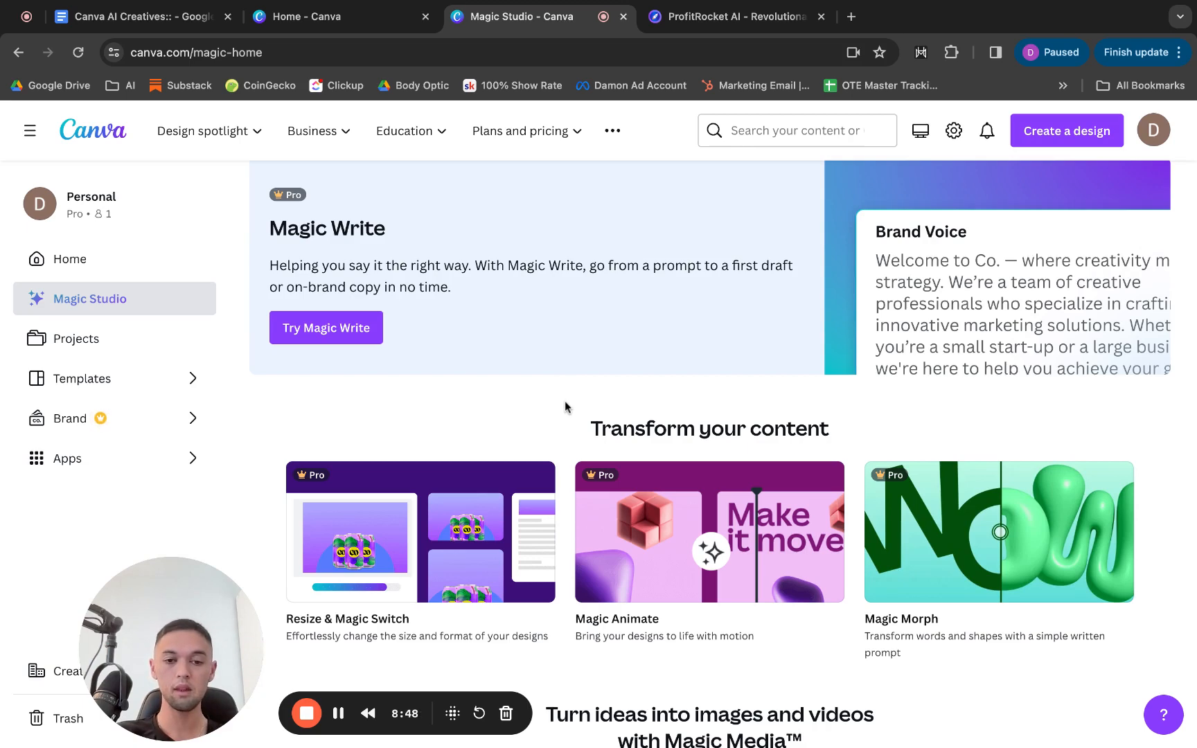
pyautogui.scroll(-3, 564, 404)
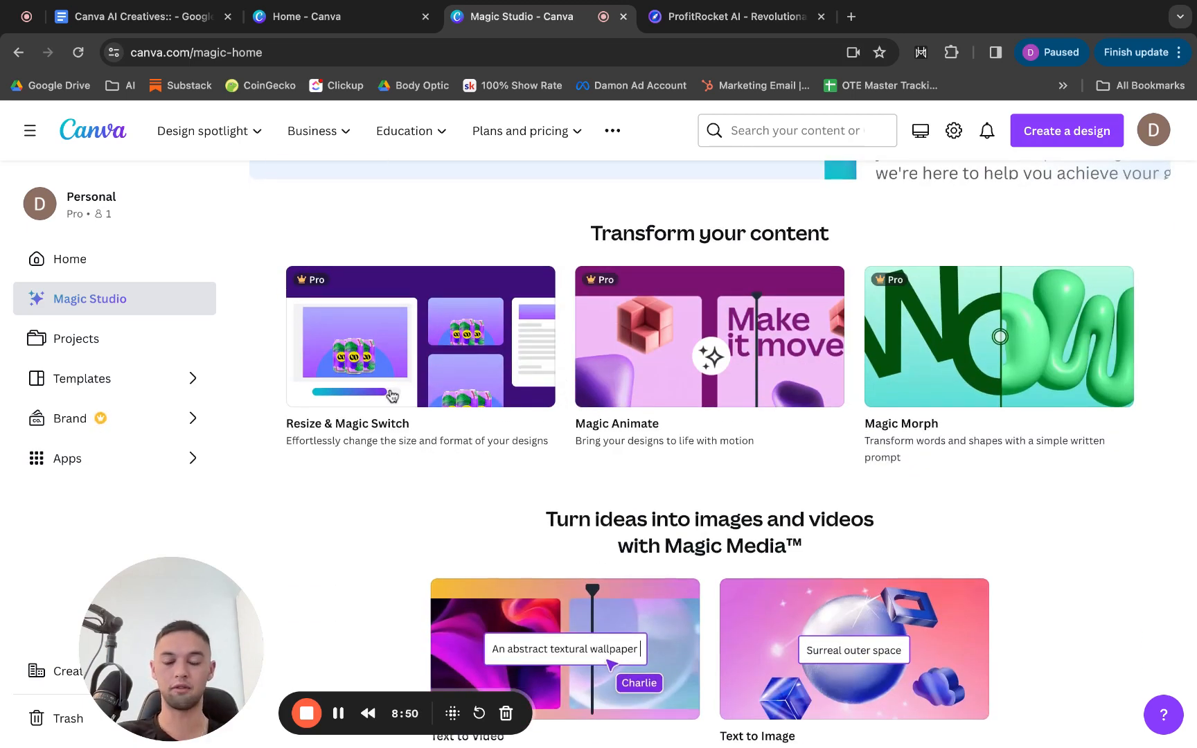
pyautogui.click(424, 354)
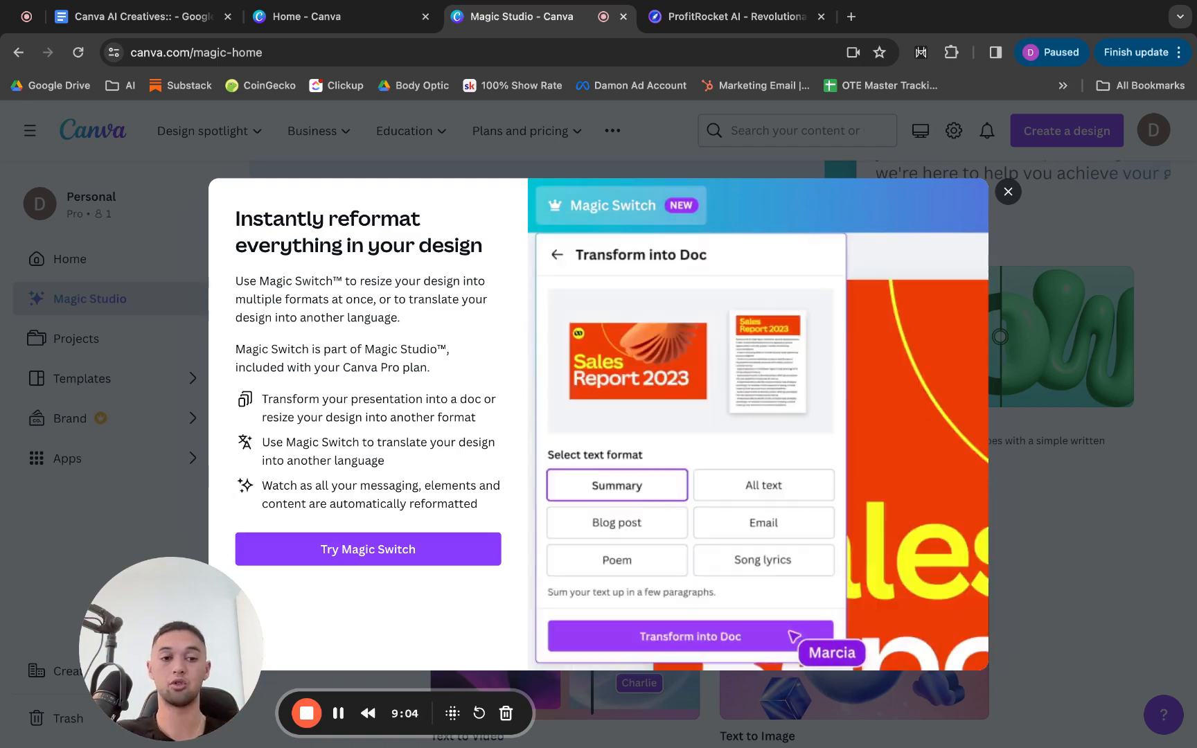
pyautogui.click(1008, 191)
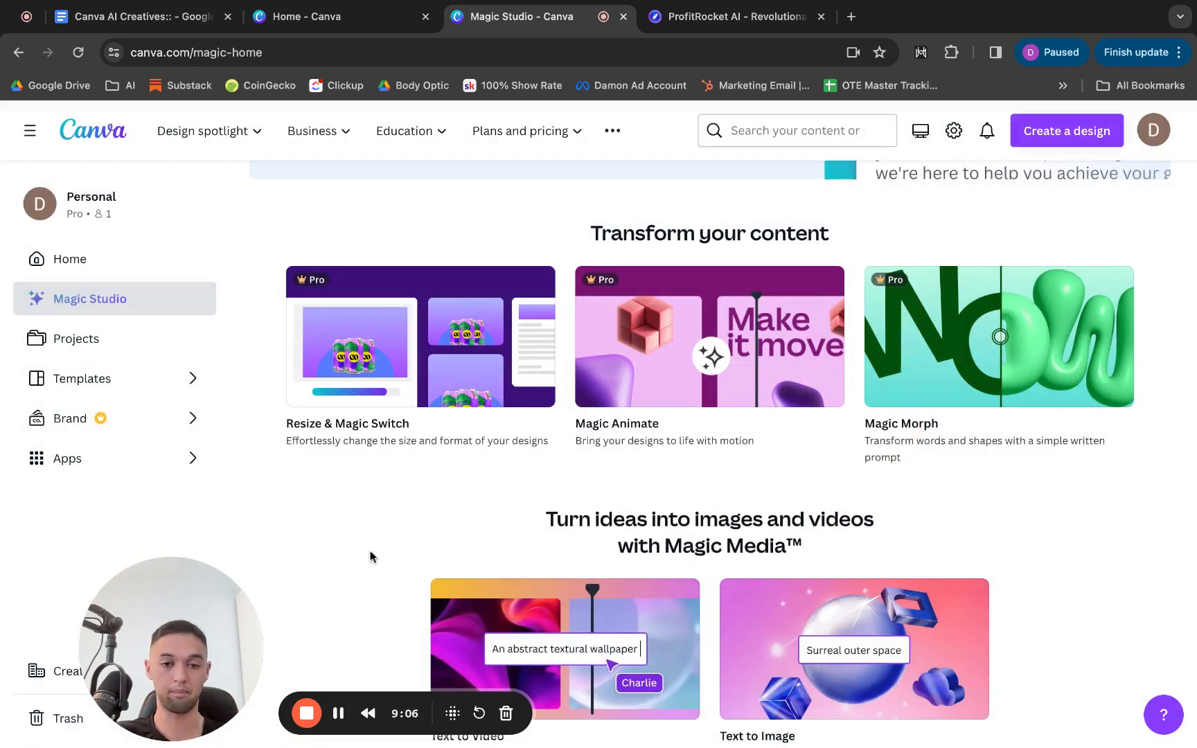
# - Find the Text to Video tool in Magic Studio and start a Magic Media trial design with it
pyautogui.scroll(-6, 1060, 500)
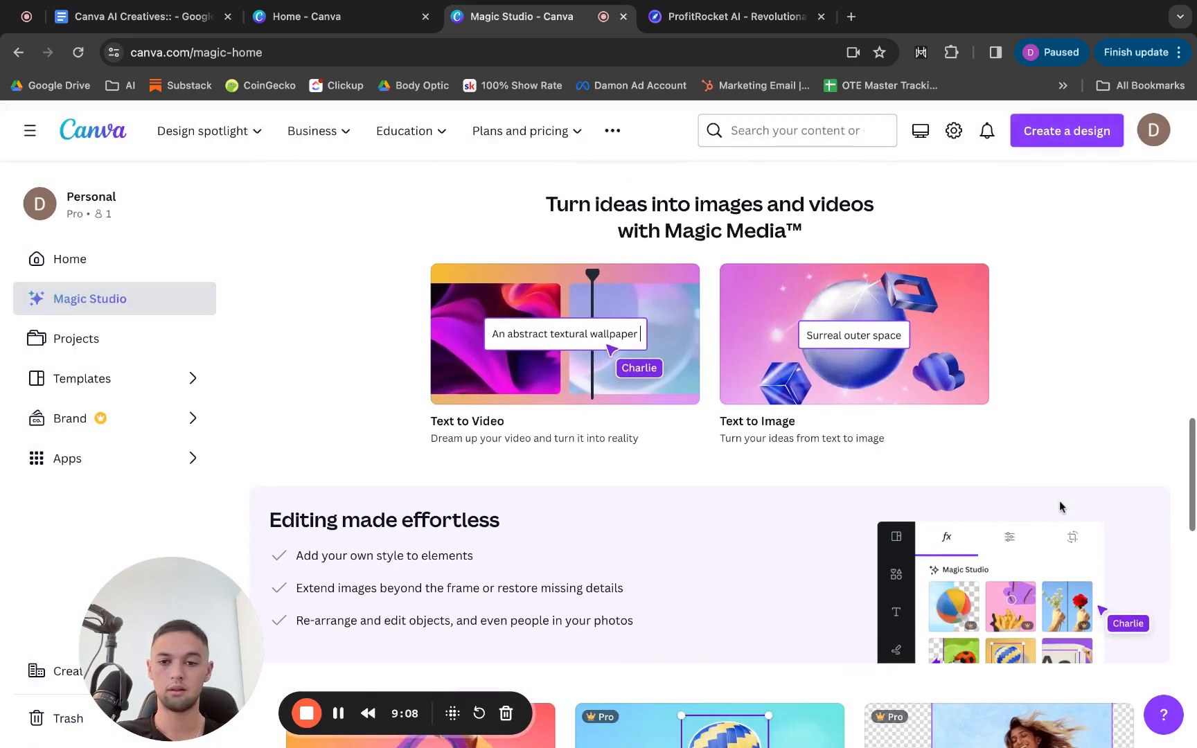
pyautogui.scroll(2, 1060, 500)
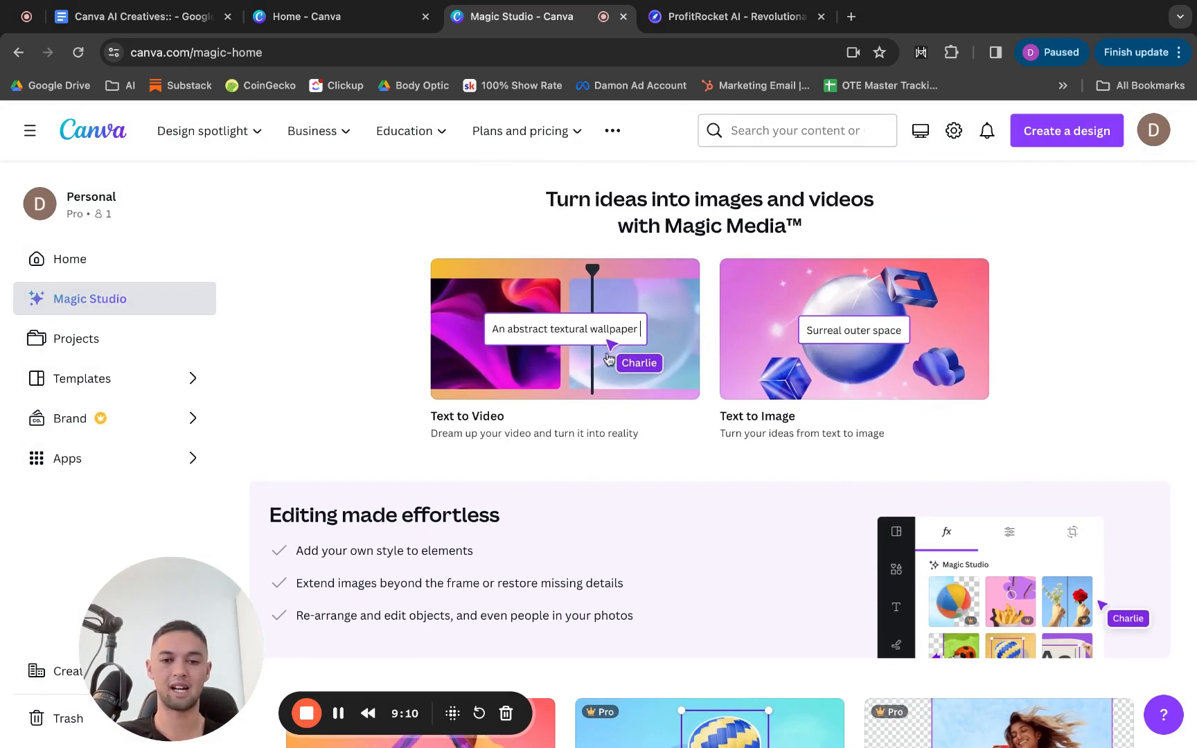
pyautogui.click(554, 374)
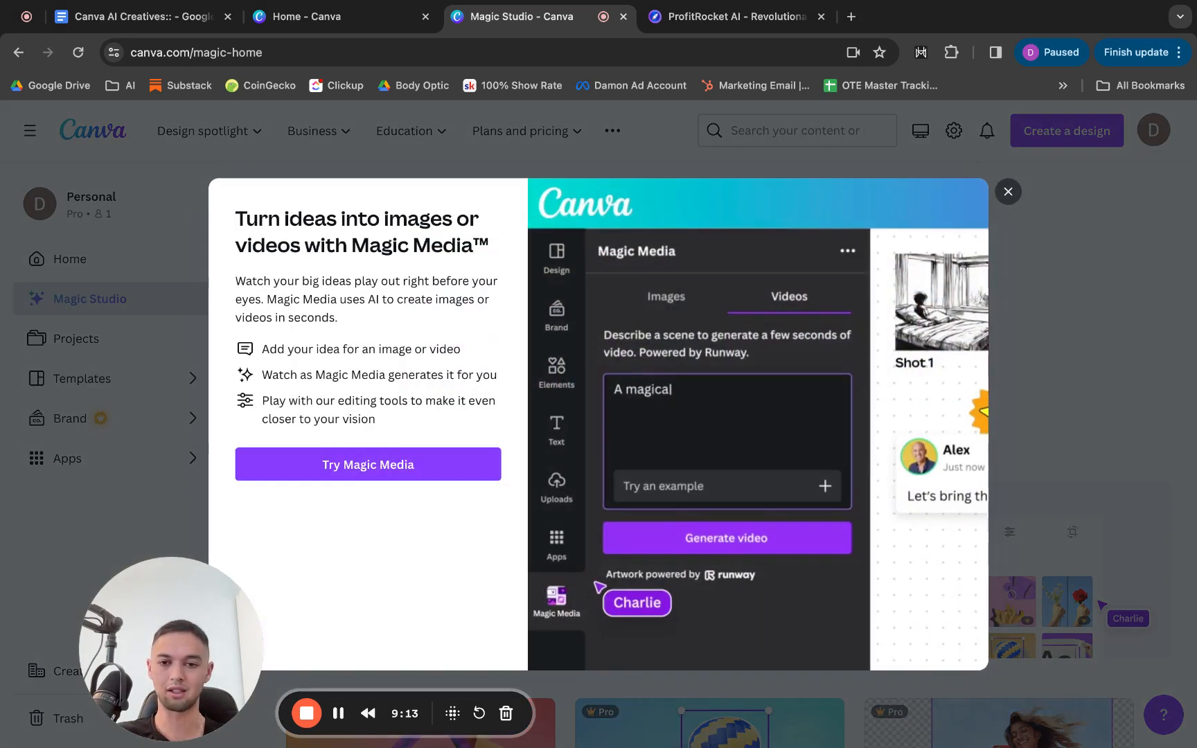
pyautogui.click(391, 460)
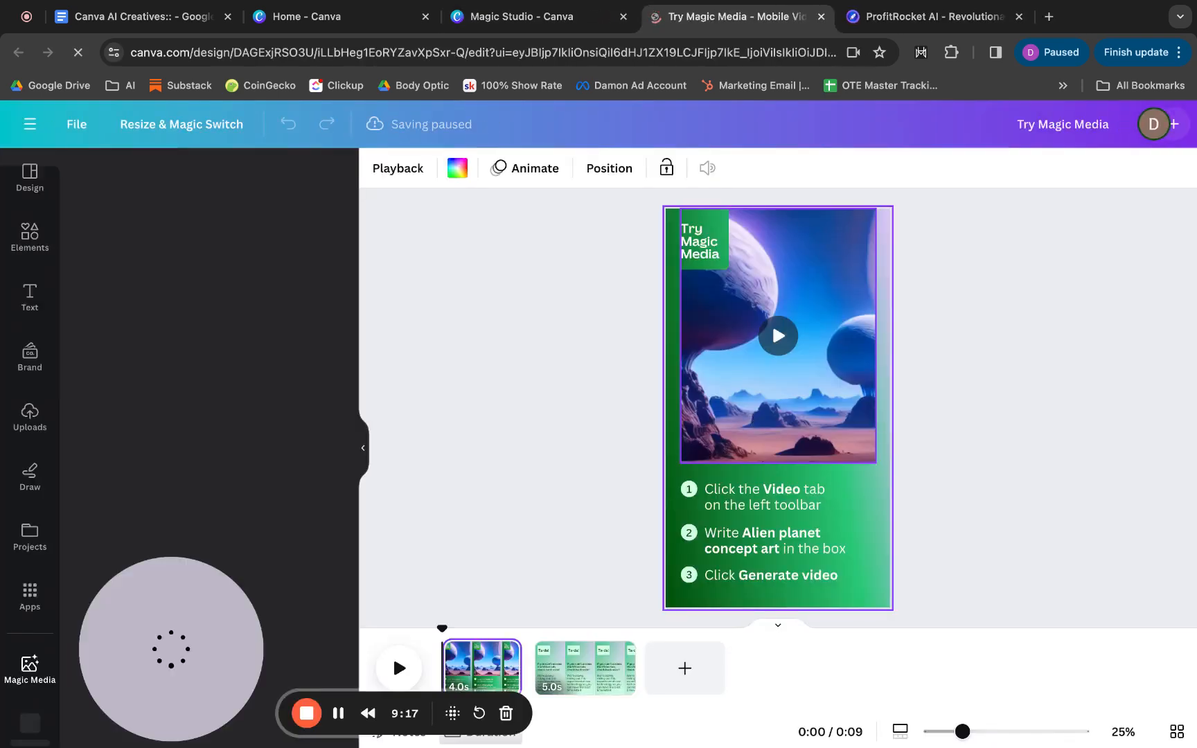
# - Generate a Magic Media video from the prompt "A guy learning how to use a camera"
pyautogui.click(198, 304)
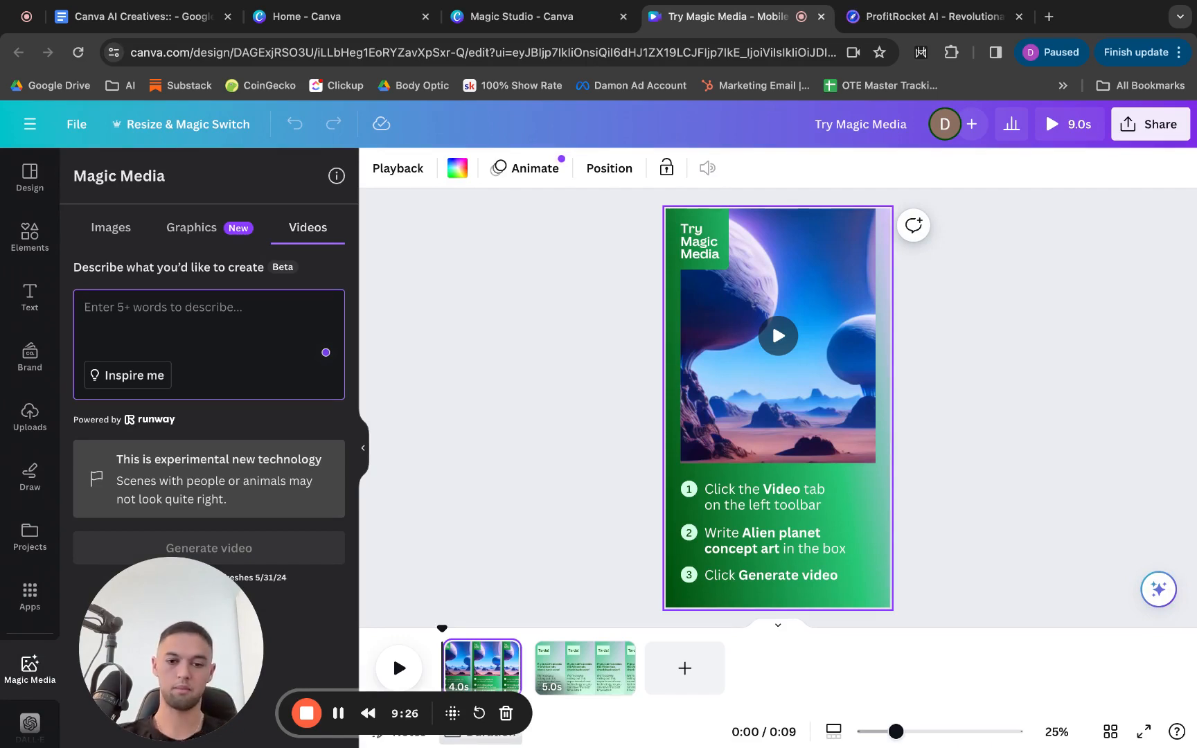
pyautogui.write('A ')
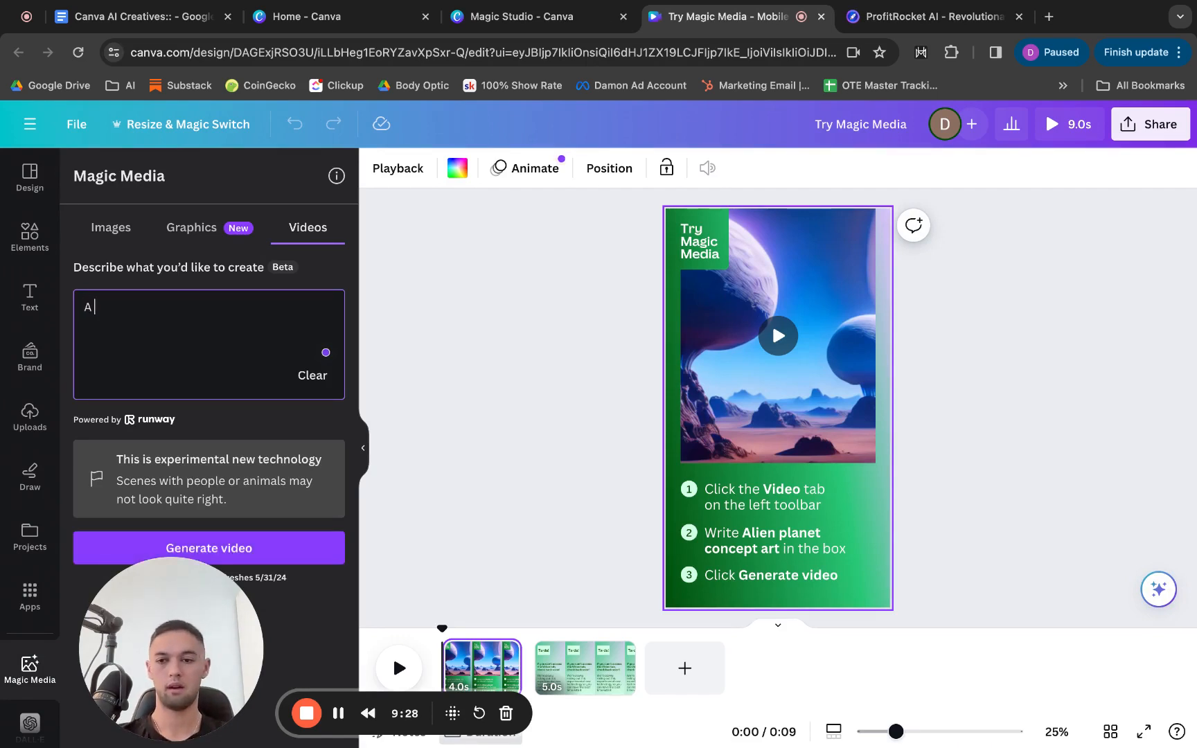
pyautogui.write('guy learning h')
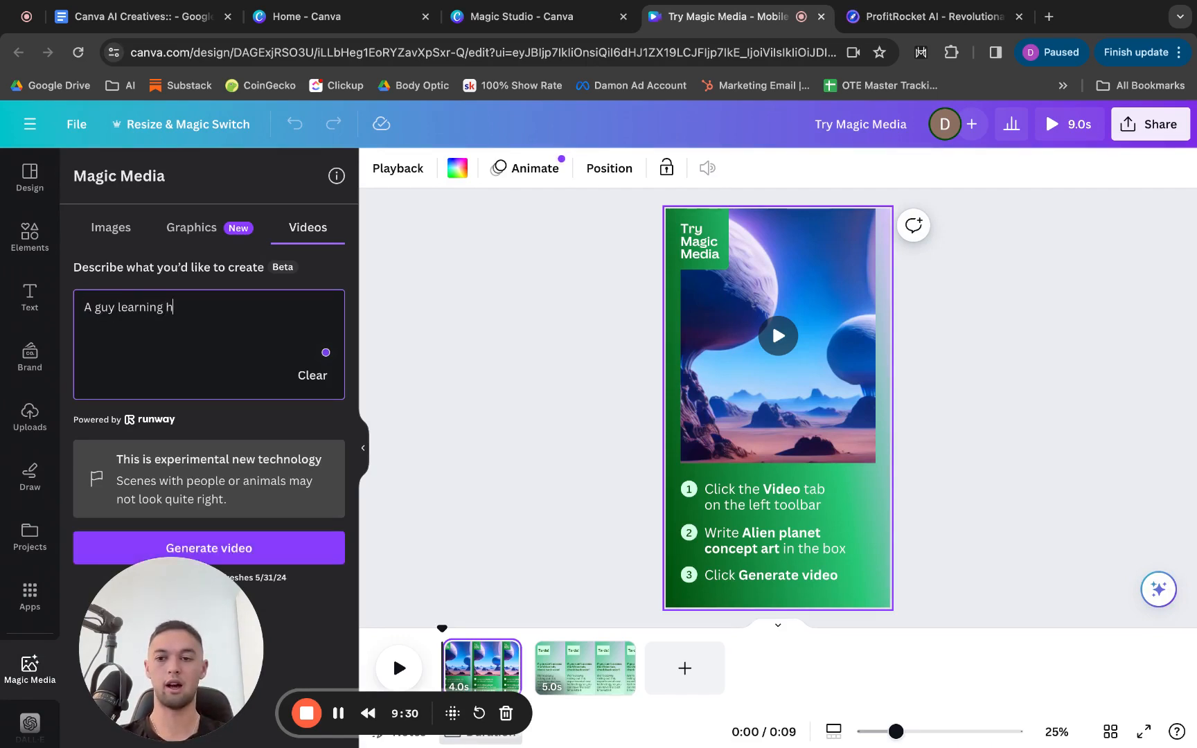
pyautogui.write('ow to use a')
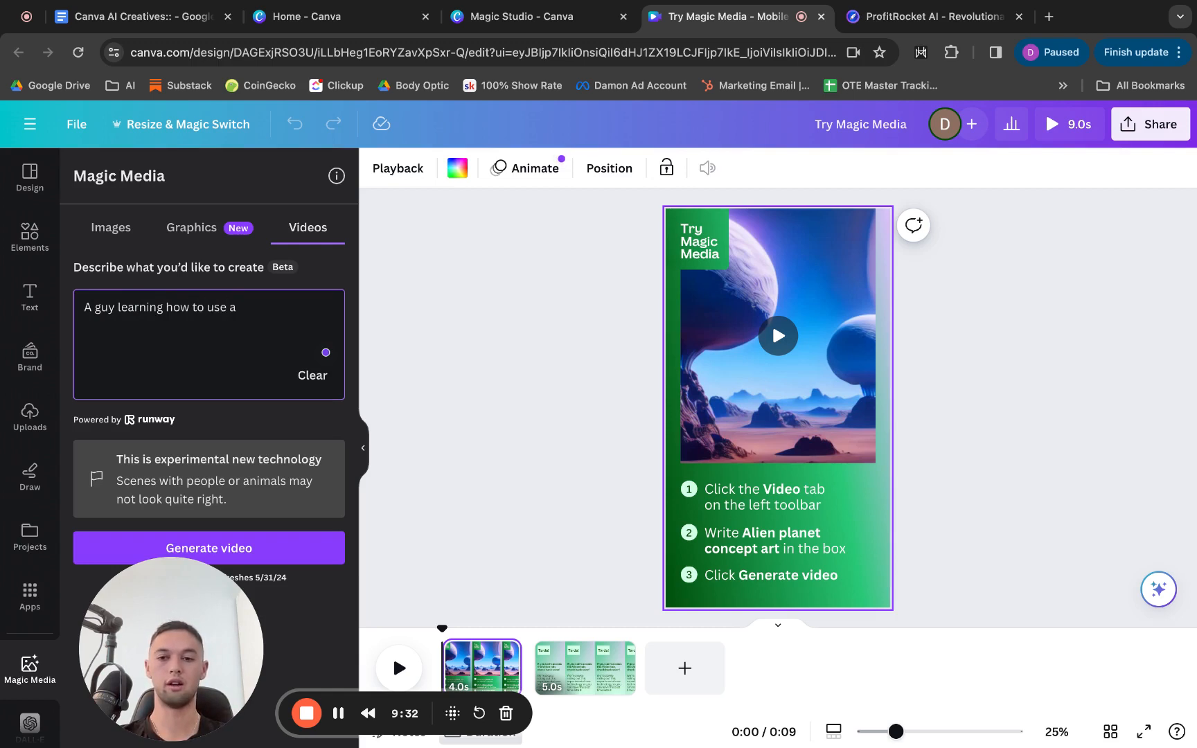
pyautogui.write(' camera')
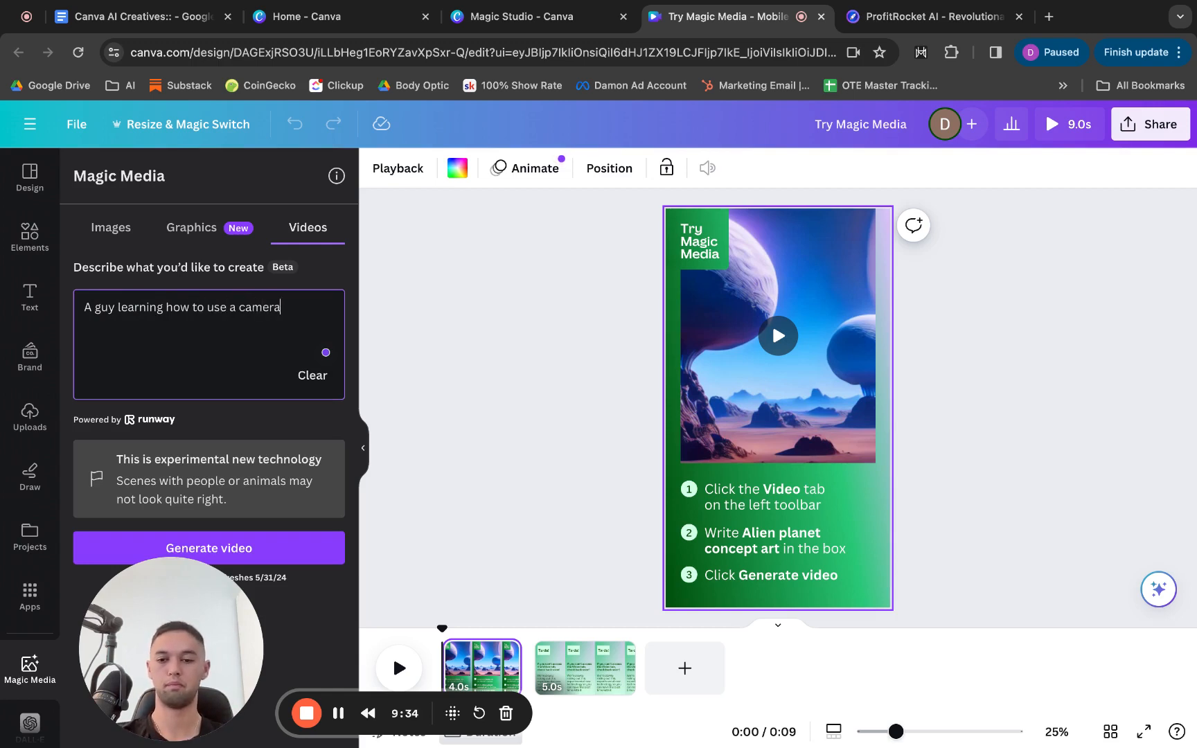
pyautogui.click(270, 558)
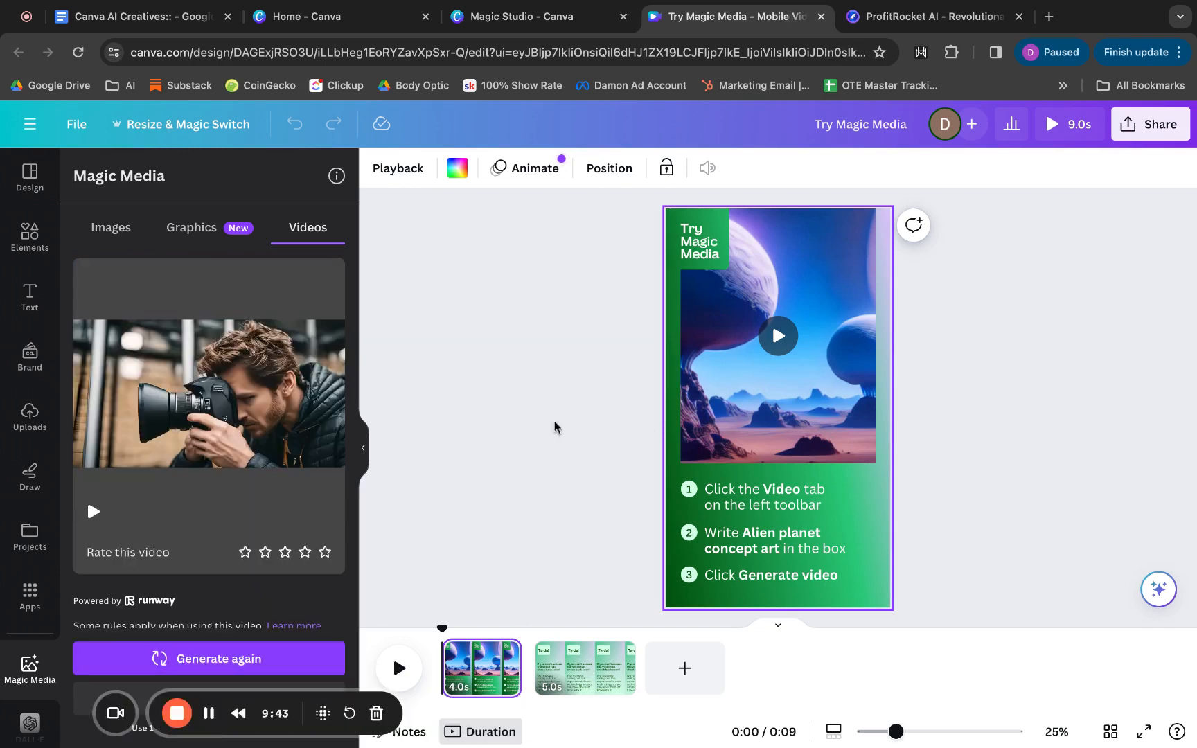
# - Preview the generated photographer video, add it to the first page of the design, and rate it five stars
pyautogui.moveTo(219, 400)
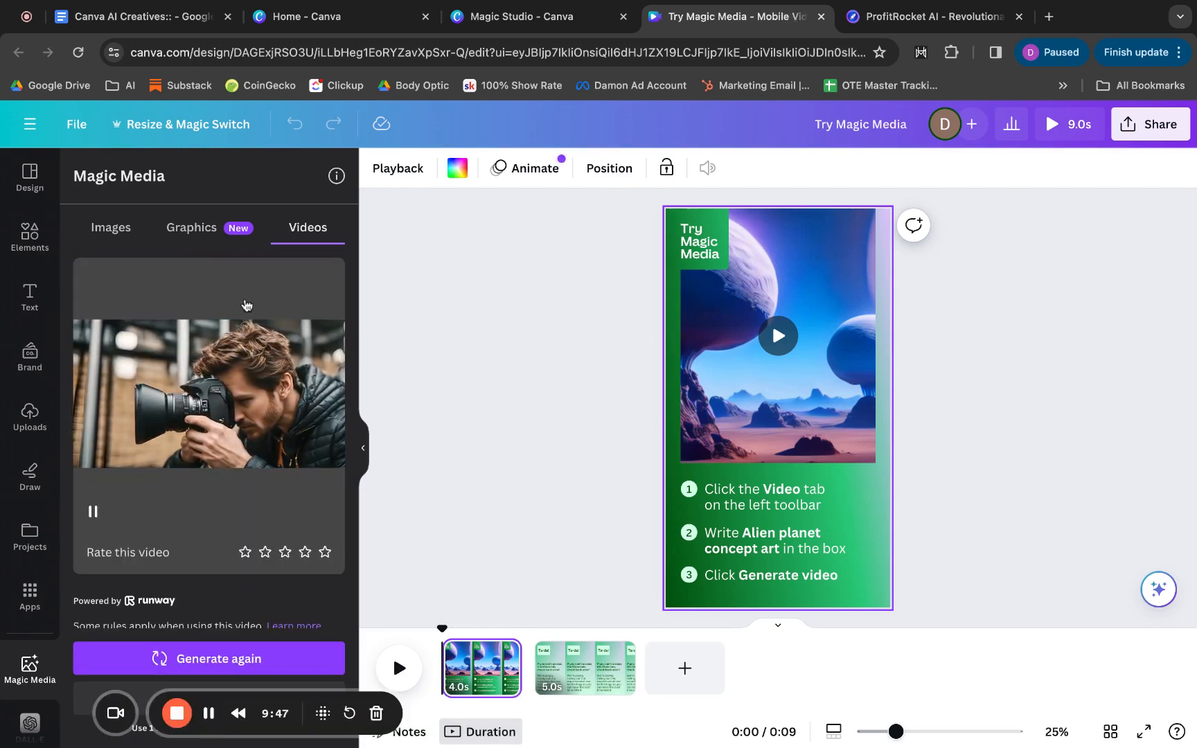
pyautogui.click(246, 305)
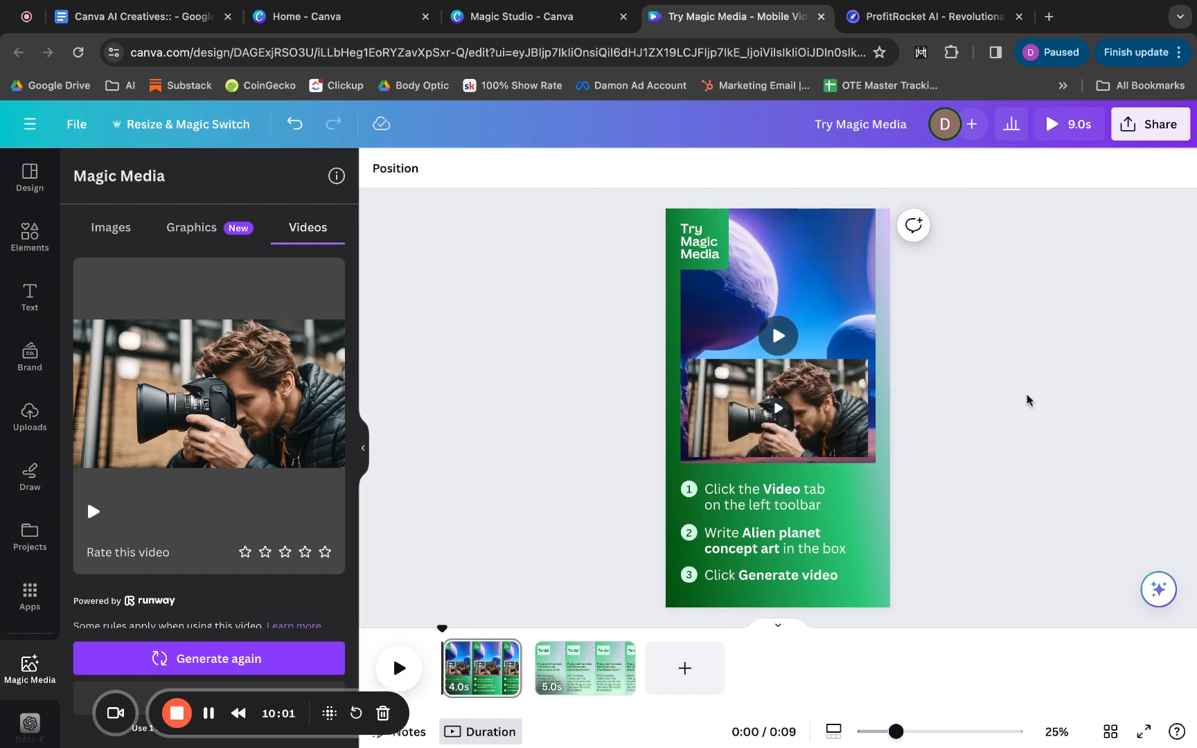
pyautogui.click(325, 552)
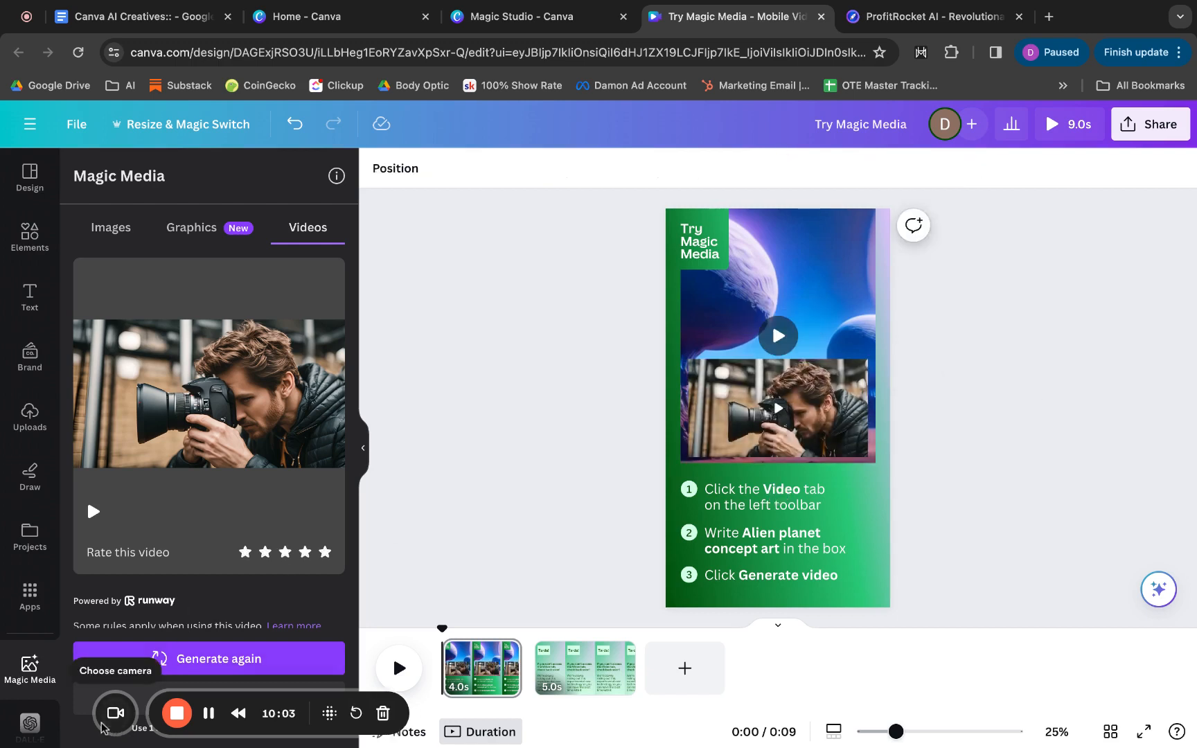
pyautogui.click(115, 714)
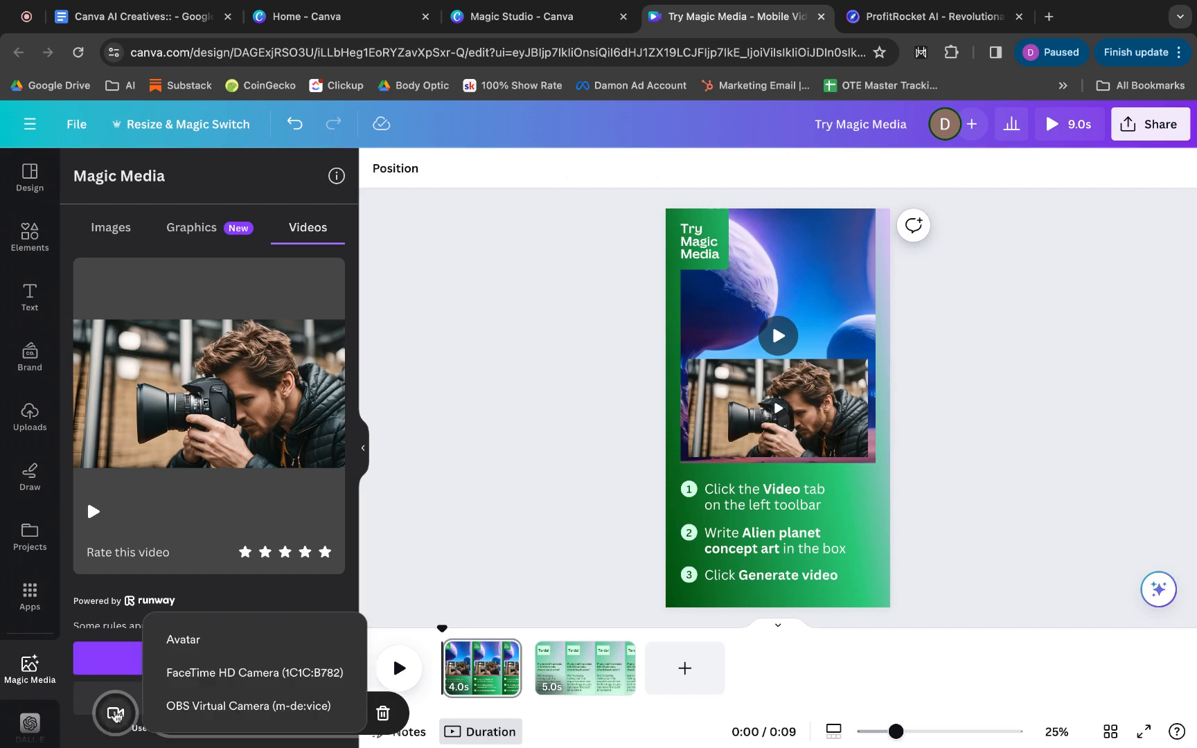
pyautogui.click(235, 671)
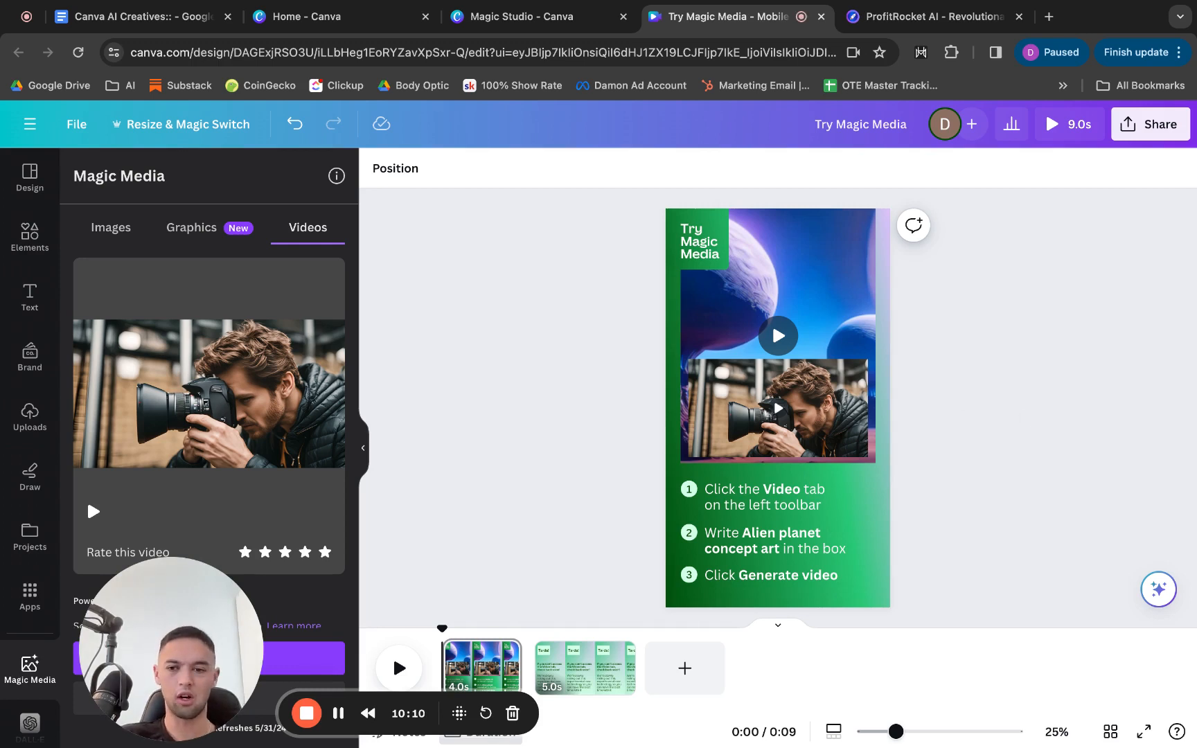
pyautogui.moveTo(258, 361)
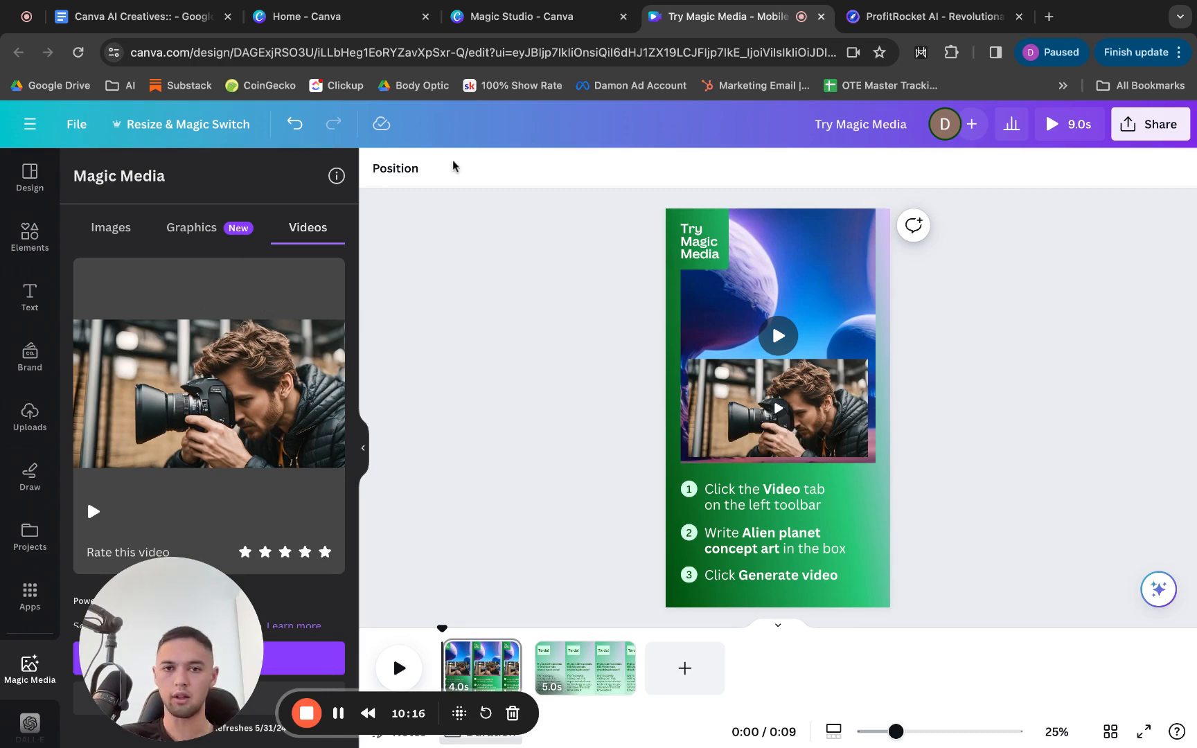
# - Return to the Magic Studio page and look through its remaining editing tools and AI apps
pyautogui.click(533, 17)
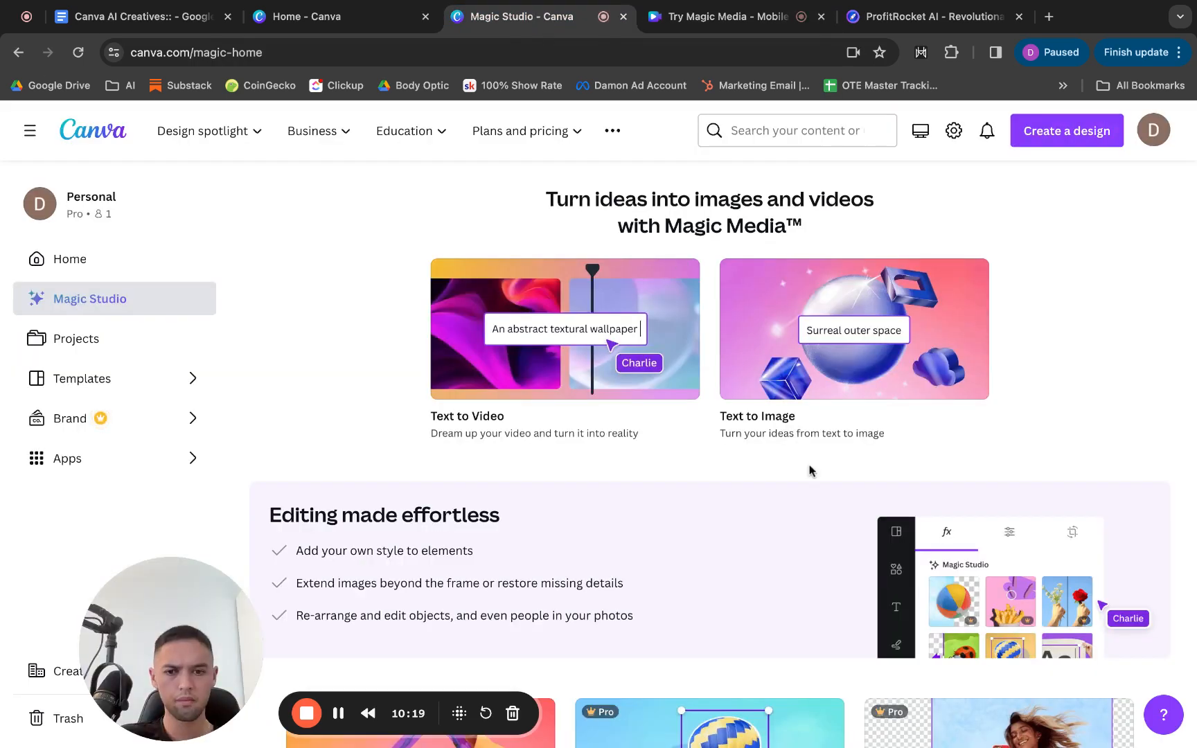
pyautogui.scroll(-12, 809, 469)
pyautogui.scroll(-3, 808, 469)
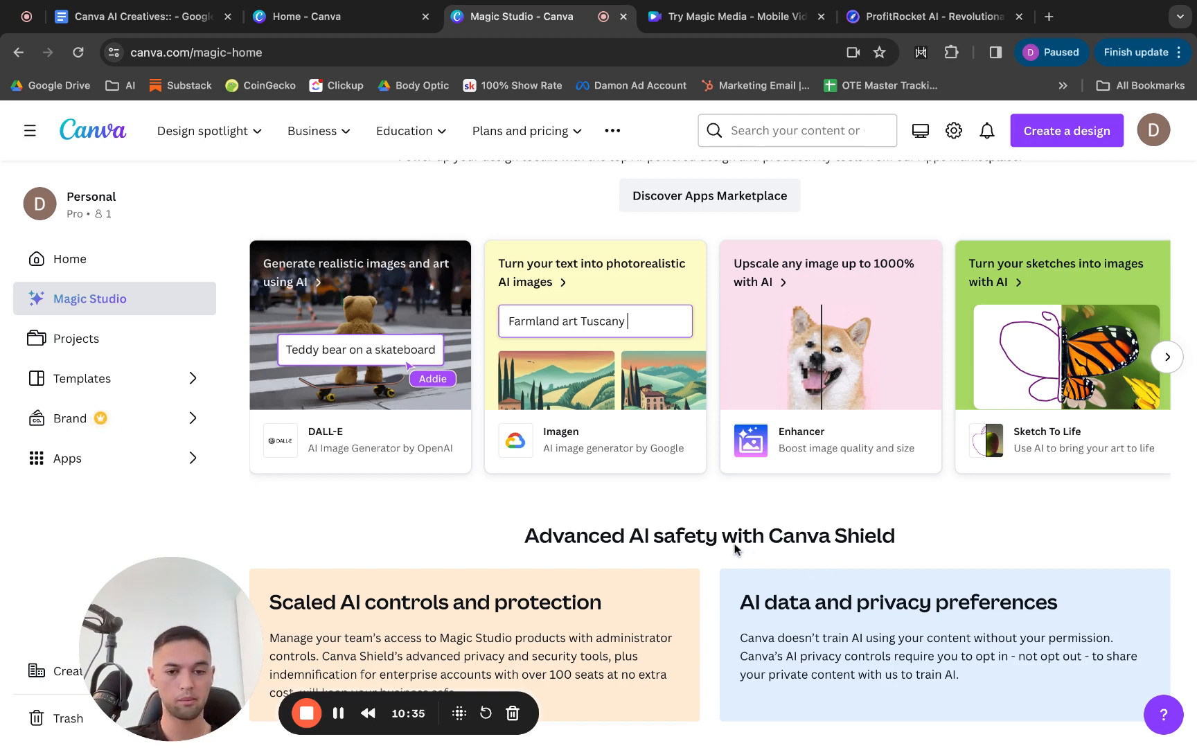
pyautogui.scroll(9, 711, 550)
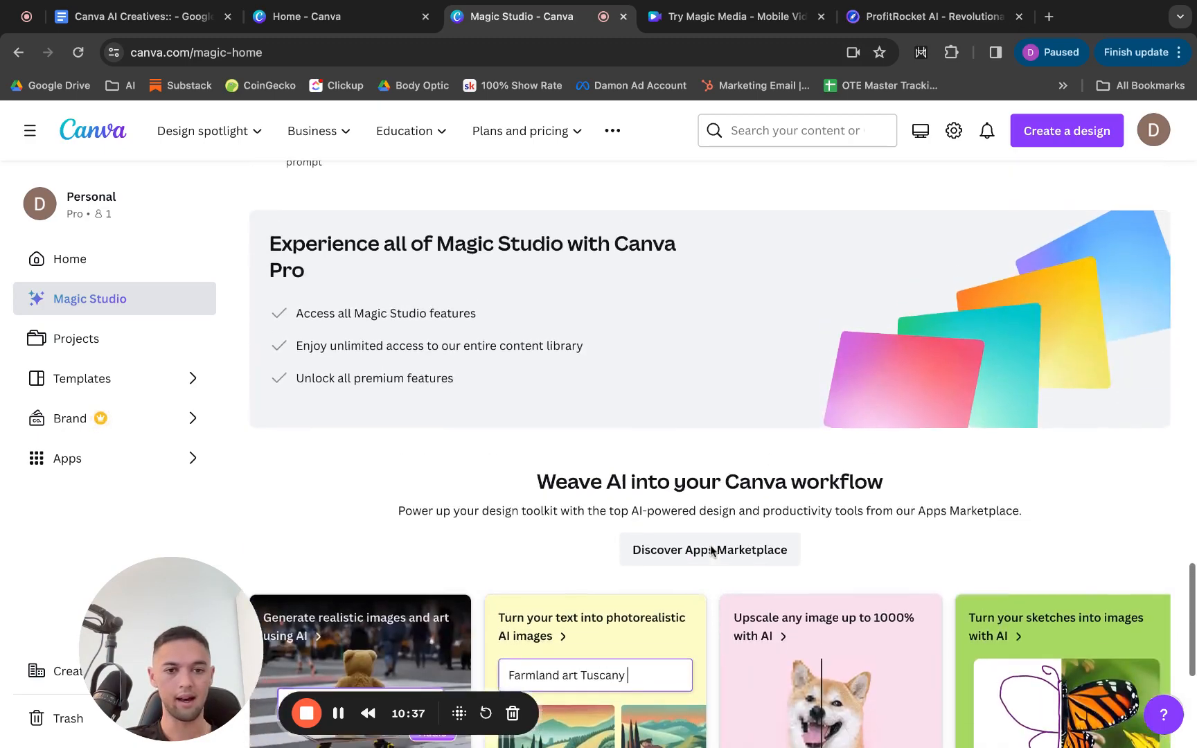
pyautogui.scroll(10, 711, 549)
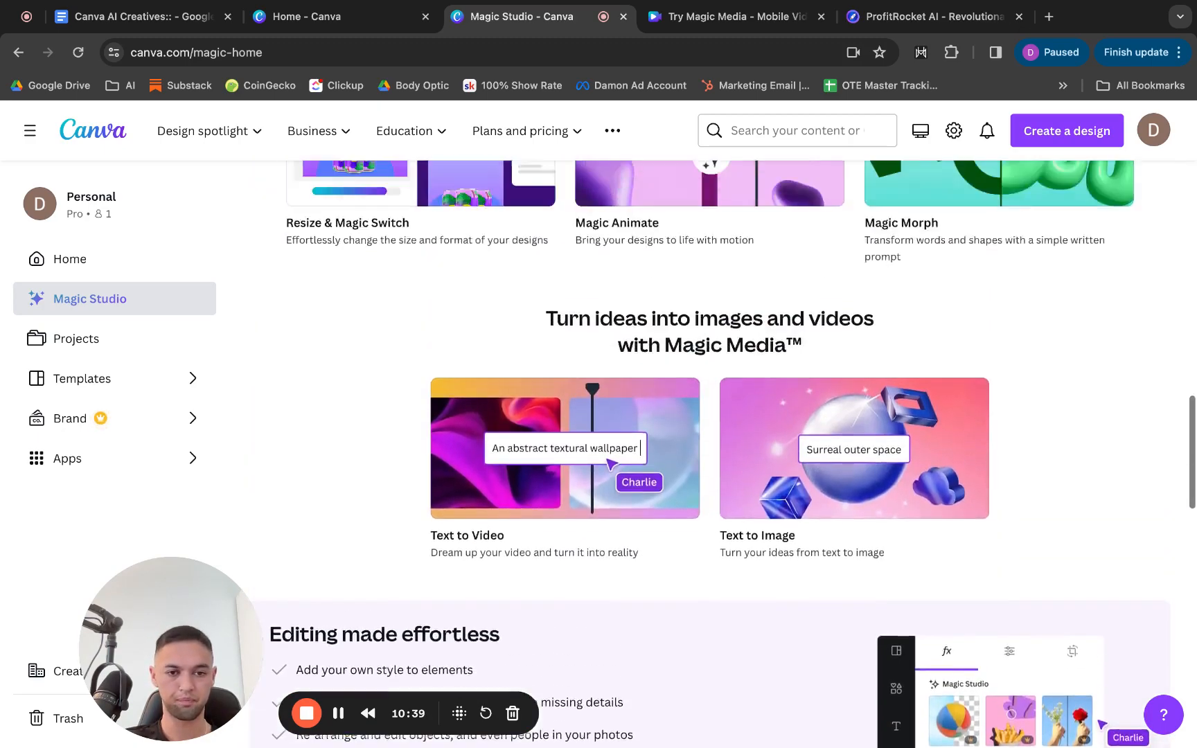
pyautogui.scroll(5, 710, 527)
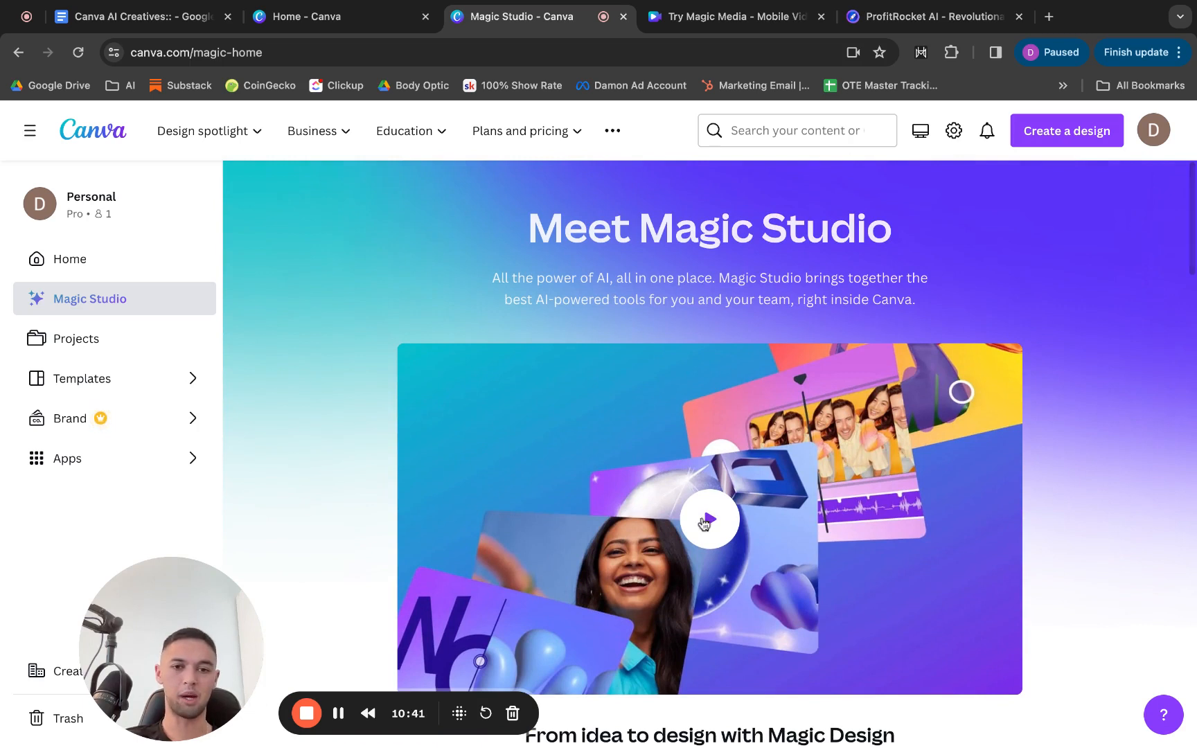